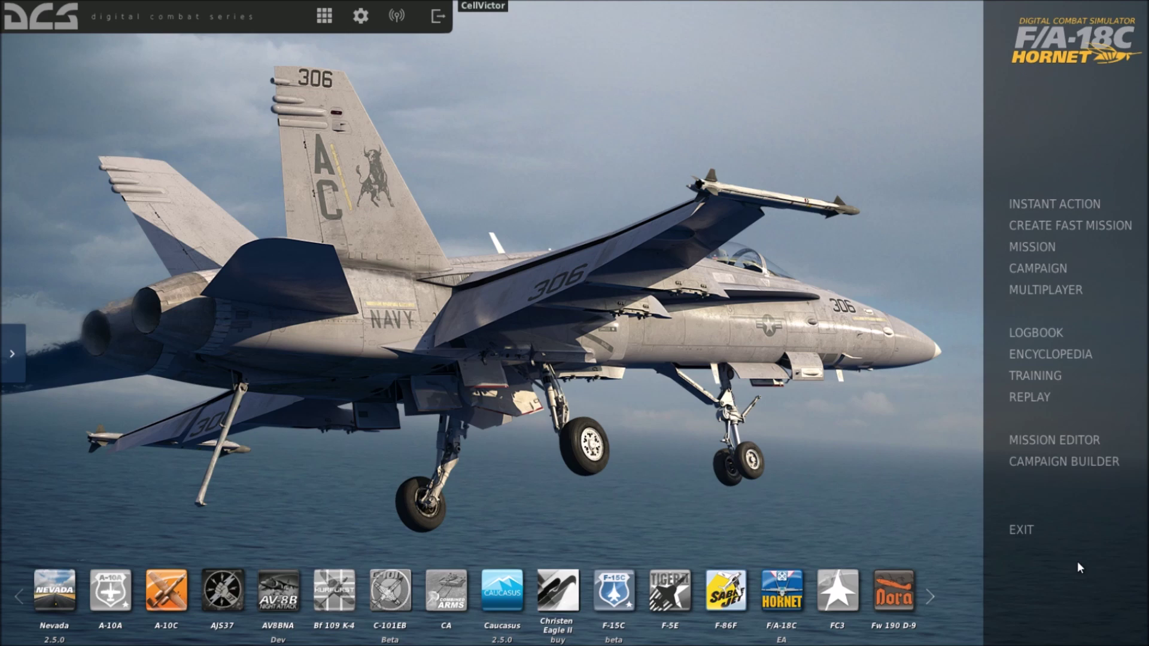
# Open the mission ASOR_OP_FEB_9.miz from the Campaigns folder in the Mission Editor
pyautogui.click(1035, 439)
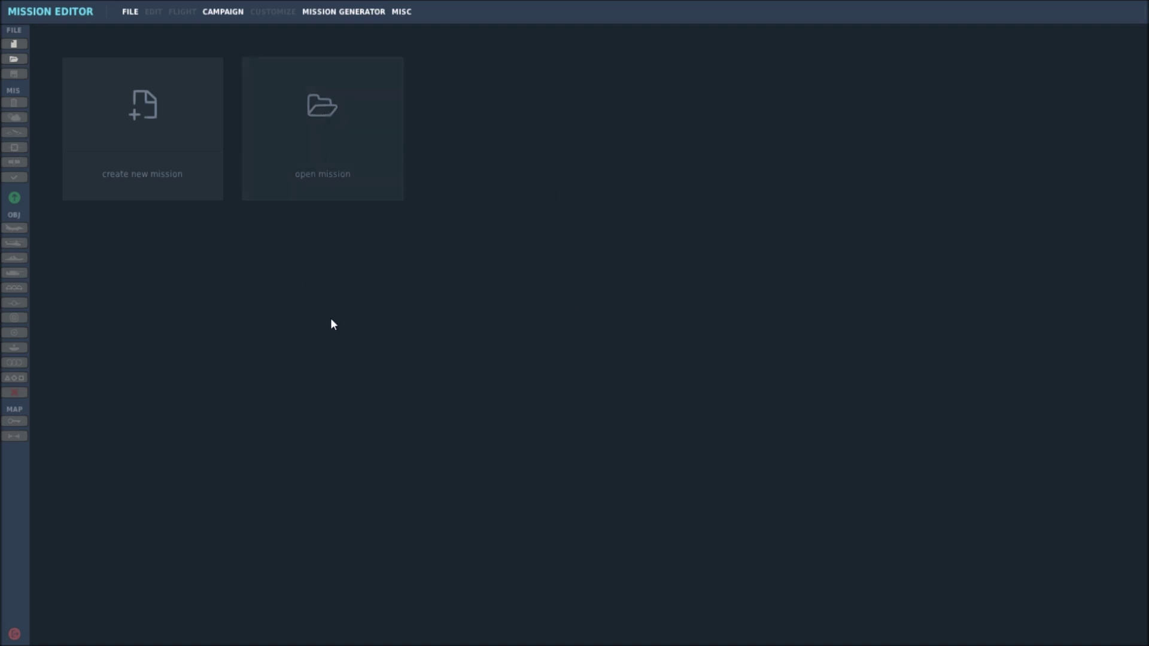
pyautogui.hotkey('ctrl', 'o')
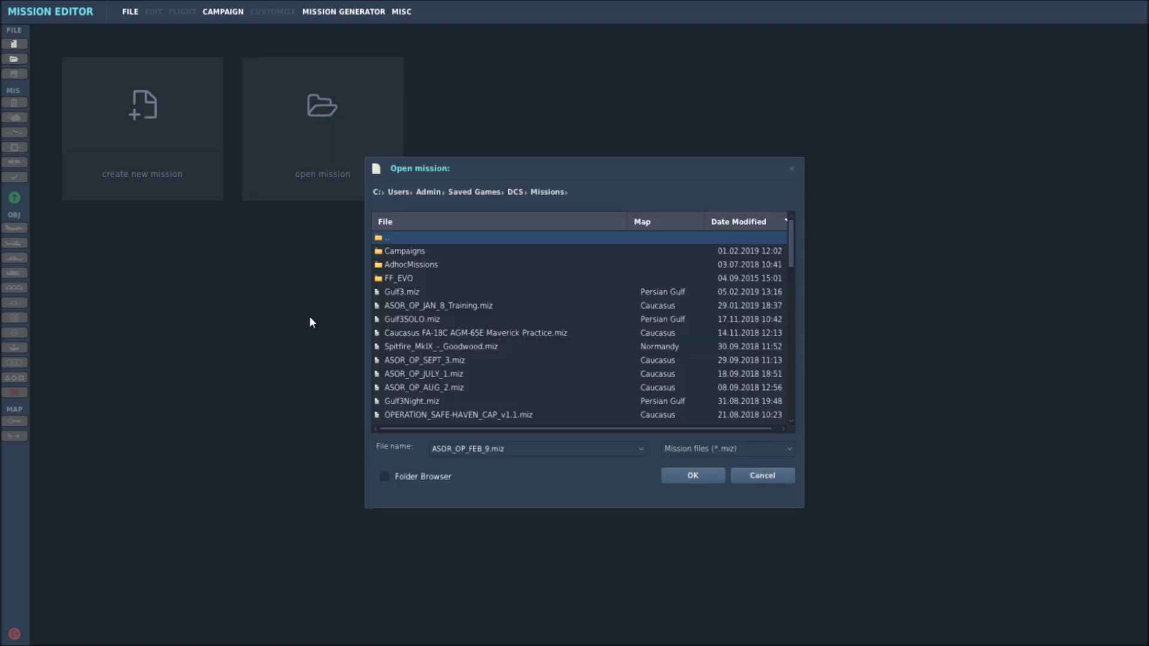
pyautogui.doubleClick(415, 250)
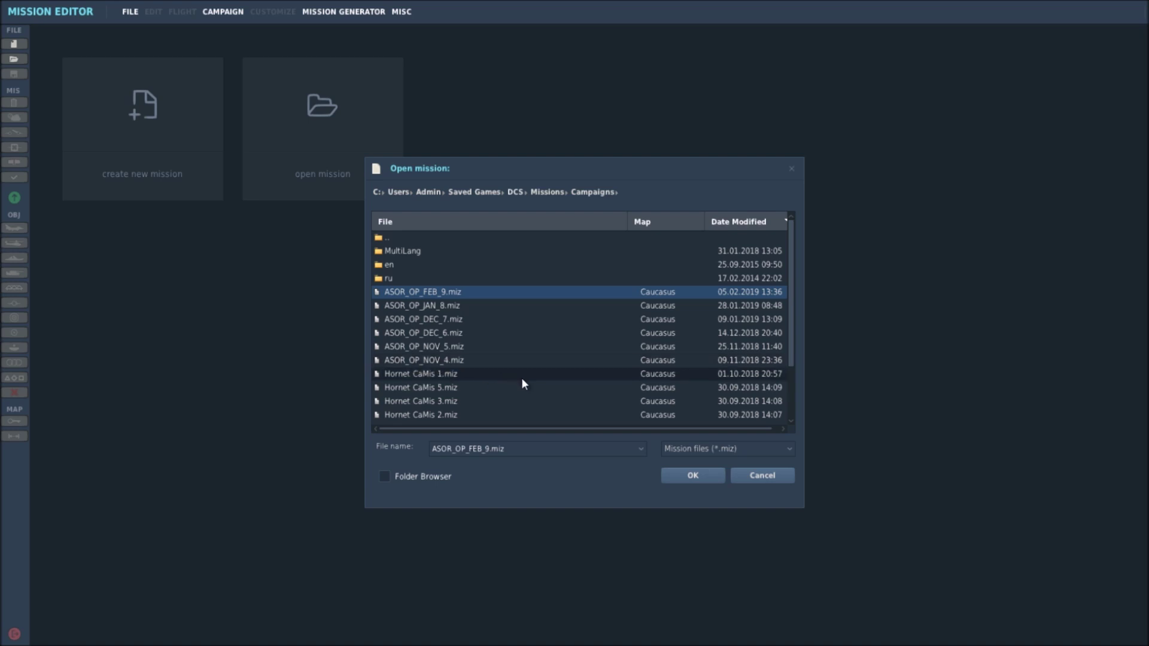
pyautogui.scroll(-2, 522, 378)
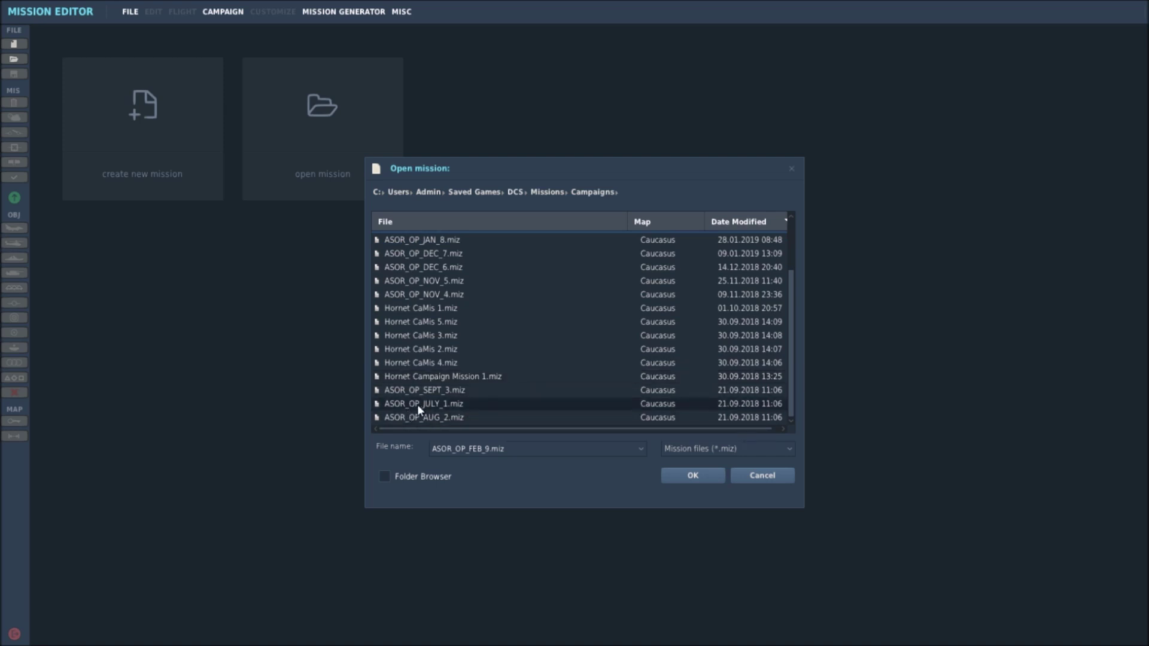
pyautogui.scroll(2, 512, 380)
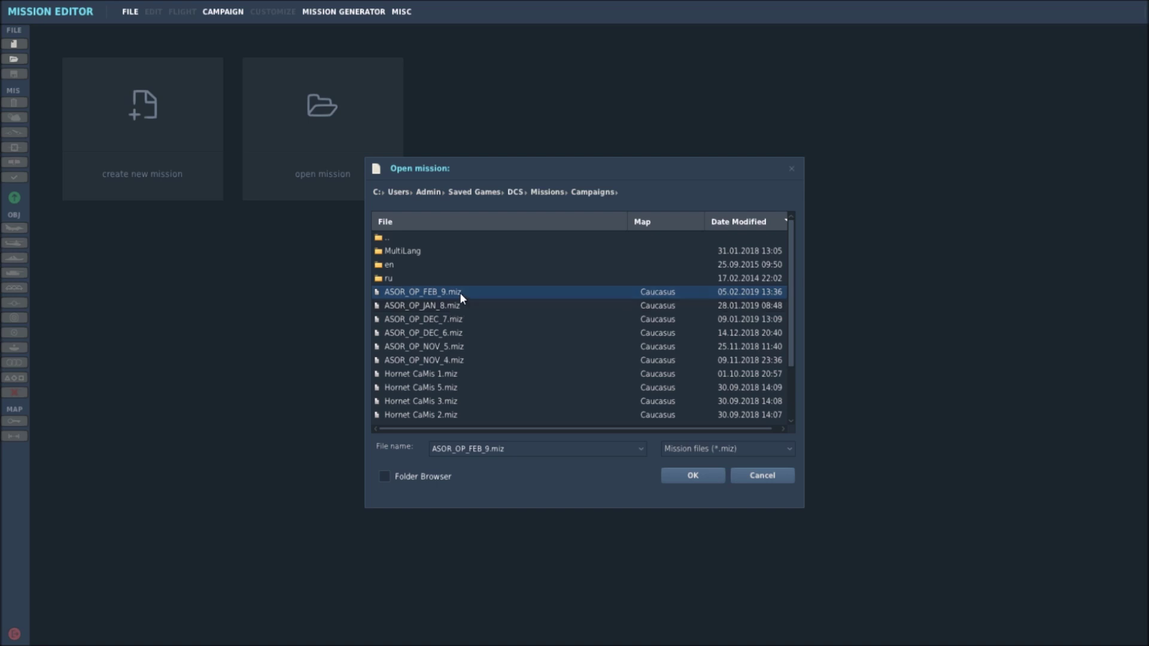
pyautogui.moveTo(525, 174); pyautogui.dragTo(591, 160)
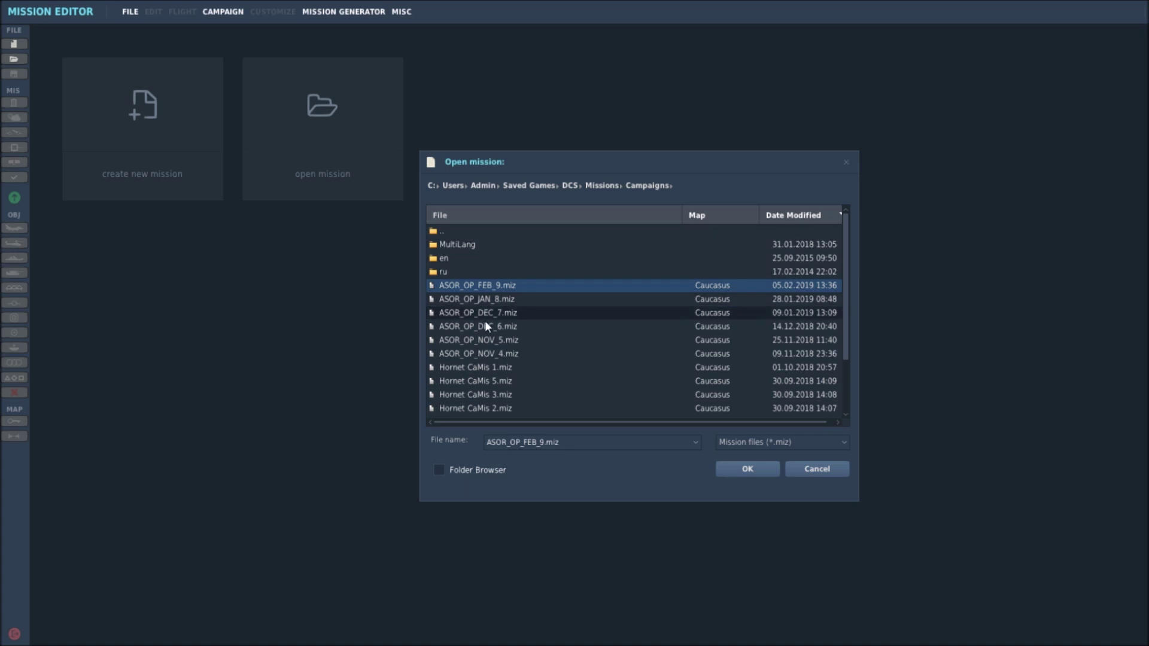
pyautogui.click(755, 468)
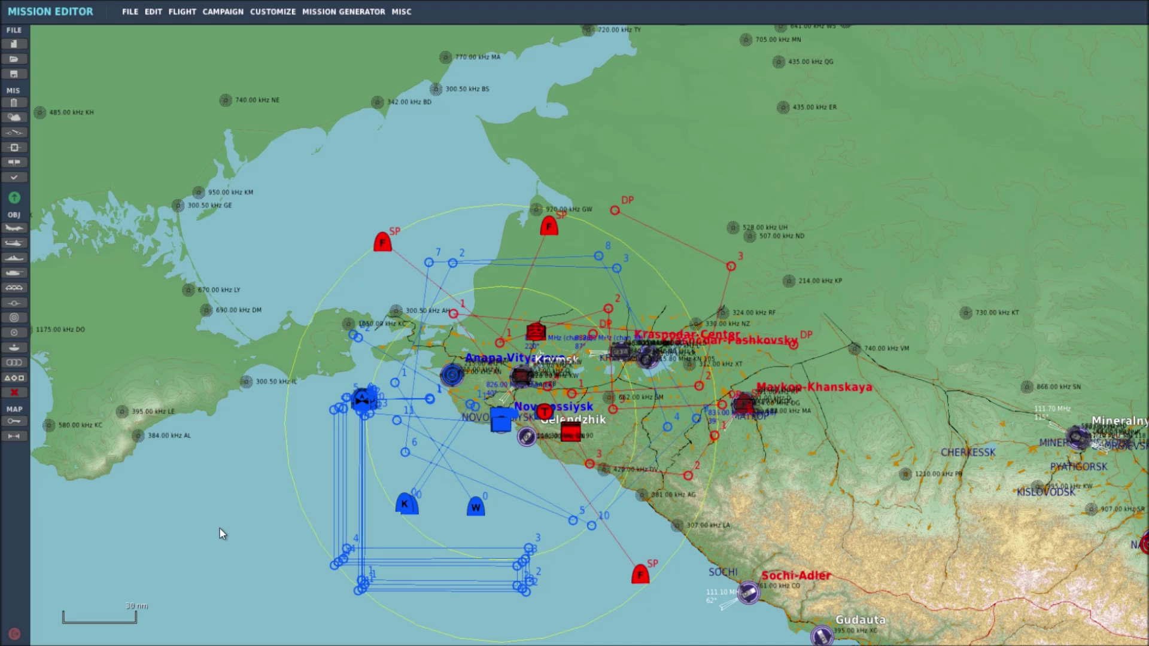
# Examine the overall mission layout on the Caucasus map, including the coalition units, routes and airbases around Anapa and Novorossiysk
pyautogui.moveTo(222, 508); pyautogui.dragTo(127, 427, button='right')
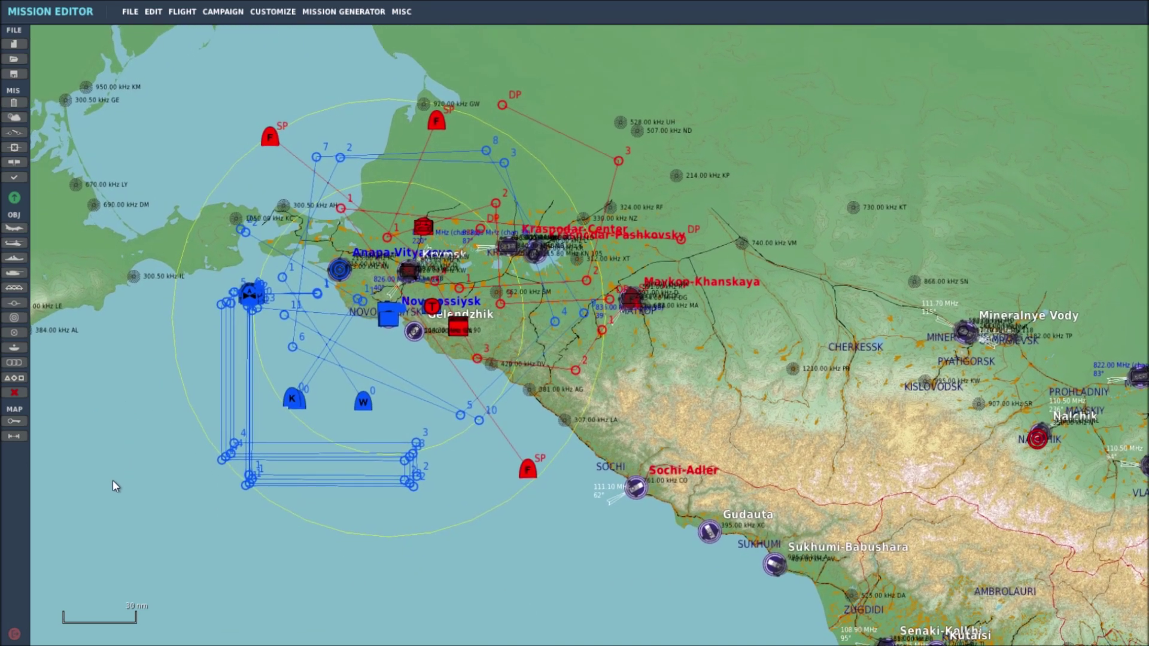
pyautogui.moveTo(132, 495); pyautogui.dragTo(134, 499, button='right')
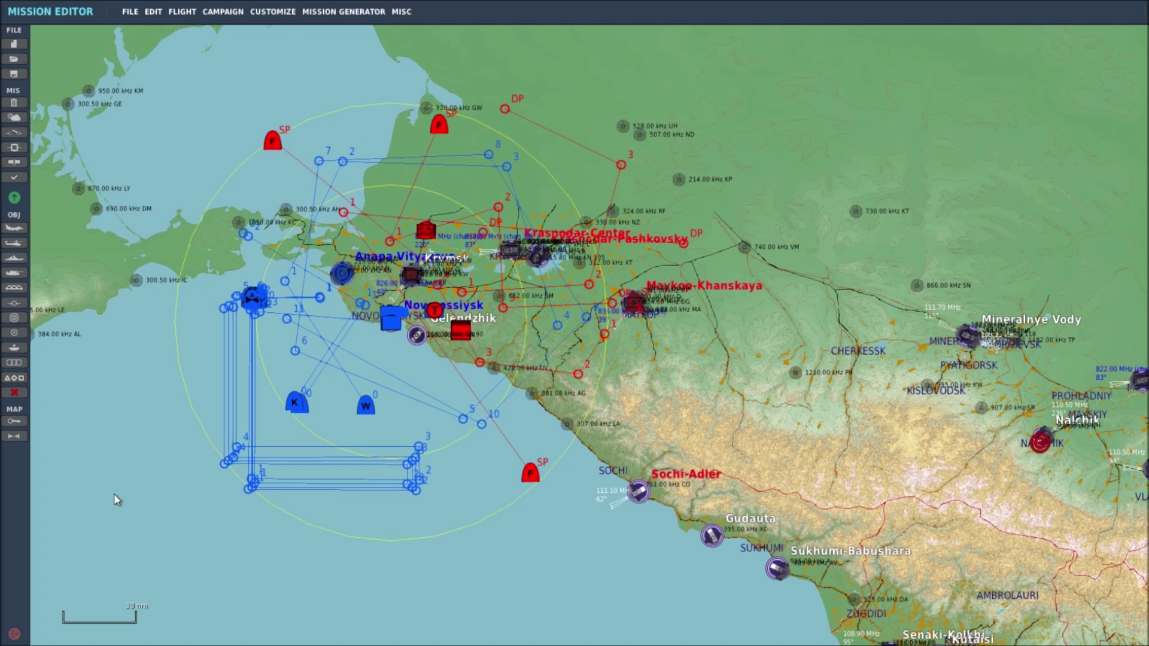
pyautogui.moveTo(121, 482); pyautogui.dragTo(124, 486, button='right')
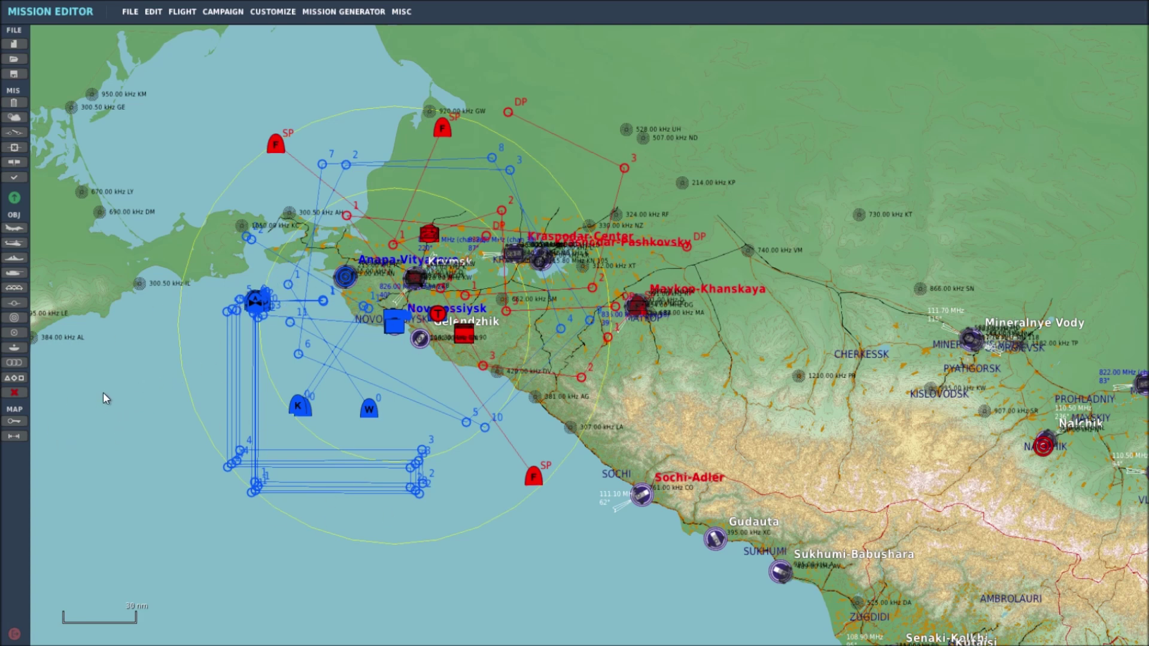
pyautogui.scroll(2, 110, 382)
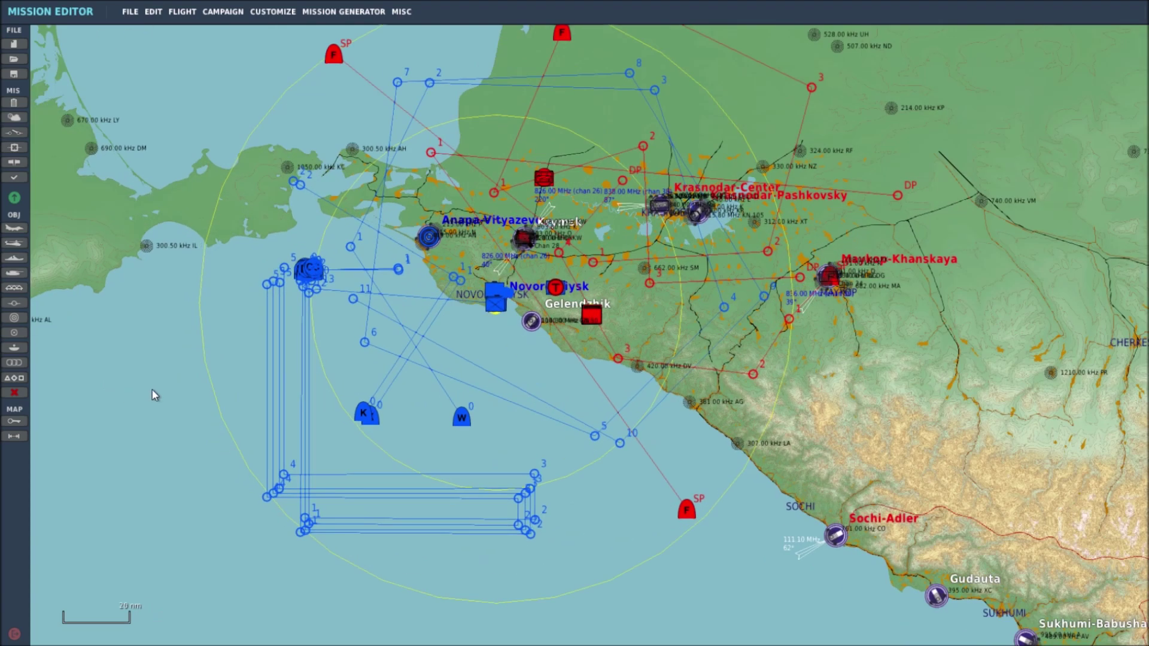
pyautogui.scroll(-1, 118, 405)
pyautogui.moveTo(132, 392); pyautogui.dragTo(131, 413)
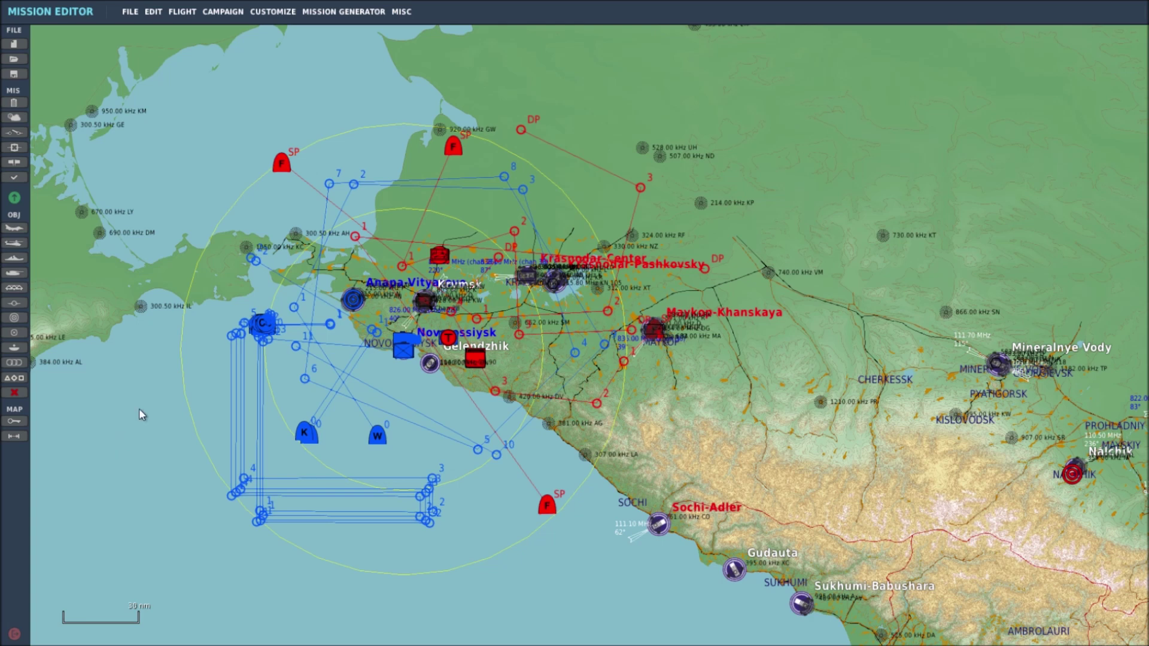
pyautogui.scroll(1, 108, 425)
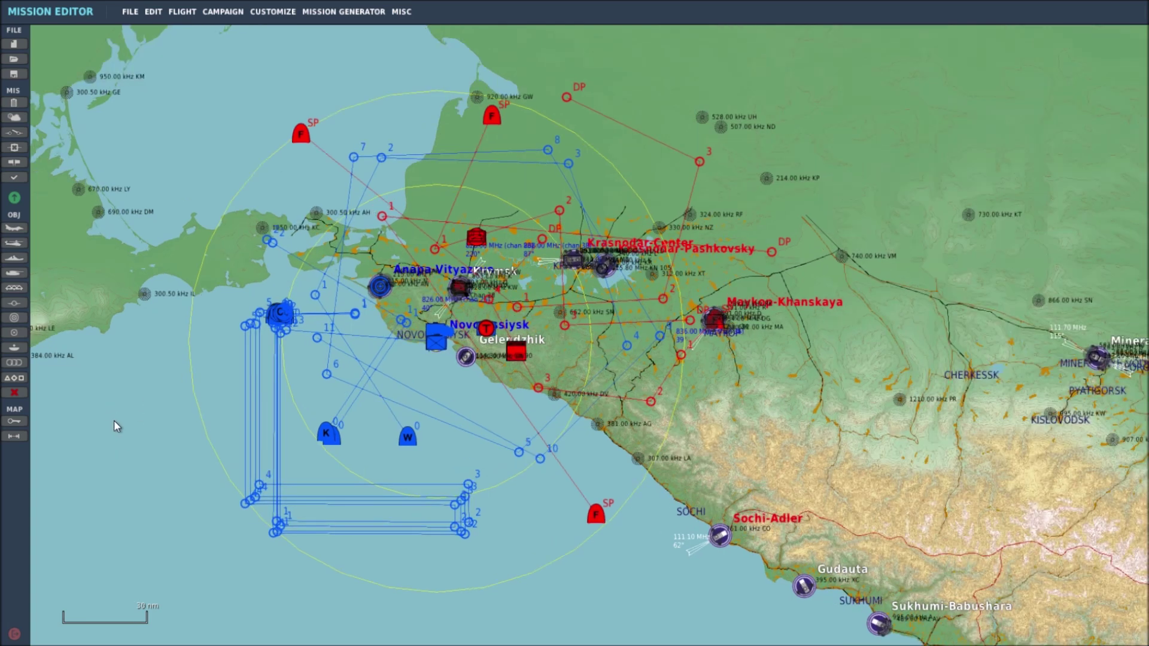
pyautogui.scroll(-1, 113, 421)
pyautogui.scroll(-1, 111, 426)
pyautogui.moveTo(110, 429); pyautogui.dragTo(123, 447)
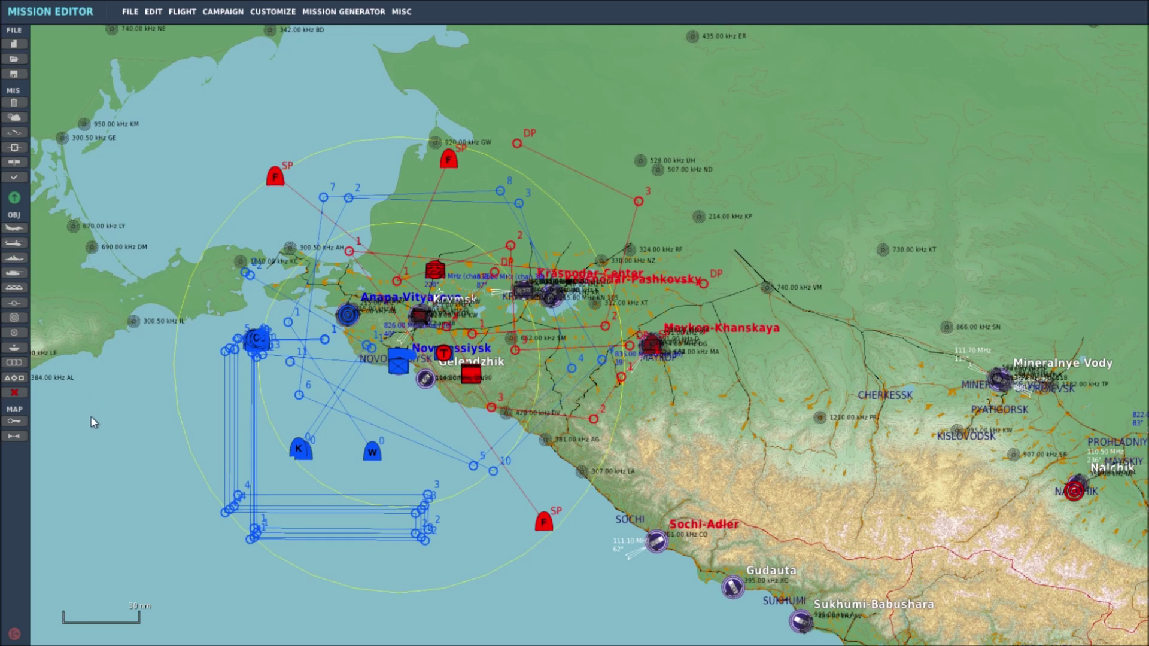
# Show the unit list and filter it to ships only, excluding helicopters, planes, vehicles and statics
pyautogui.click(15, 378)
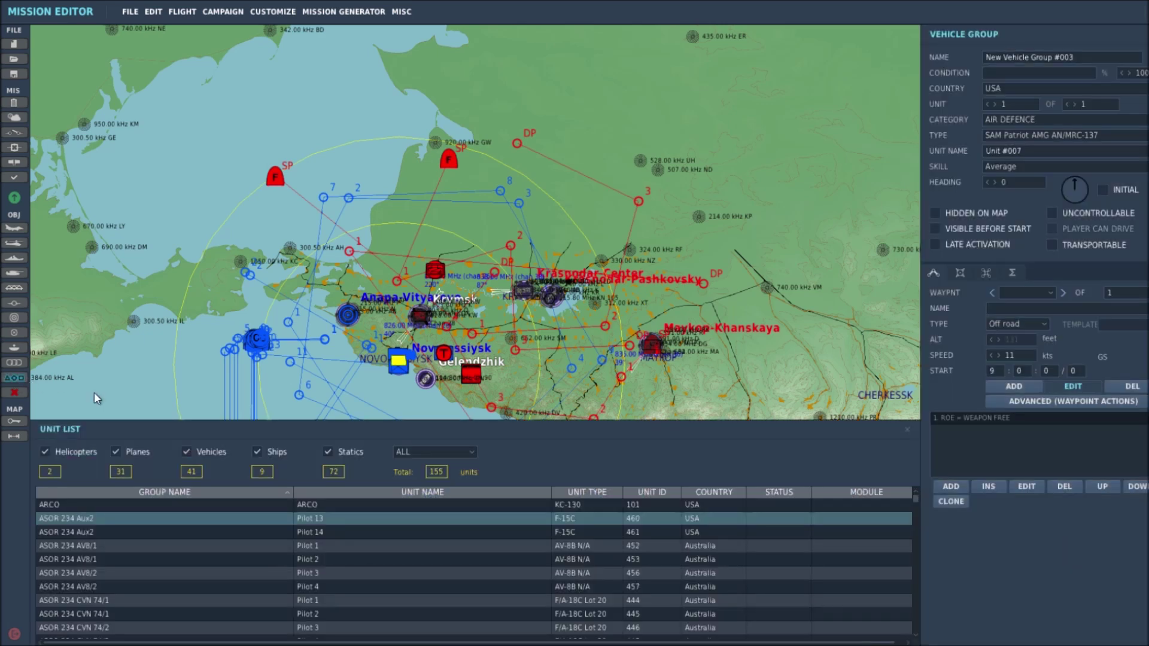
pyautogui.click(46, 450)
pyautogui.click(114, 452)
pyautogui.click(184, 452)
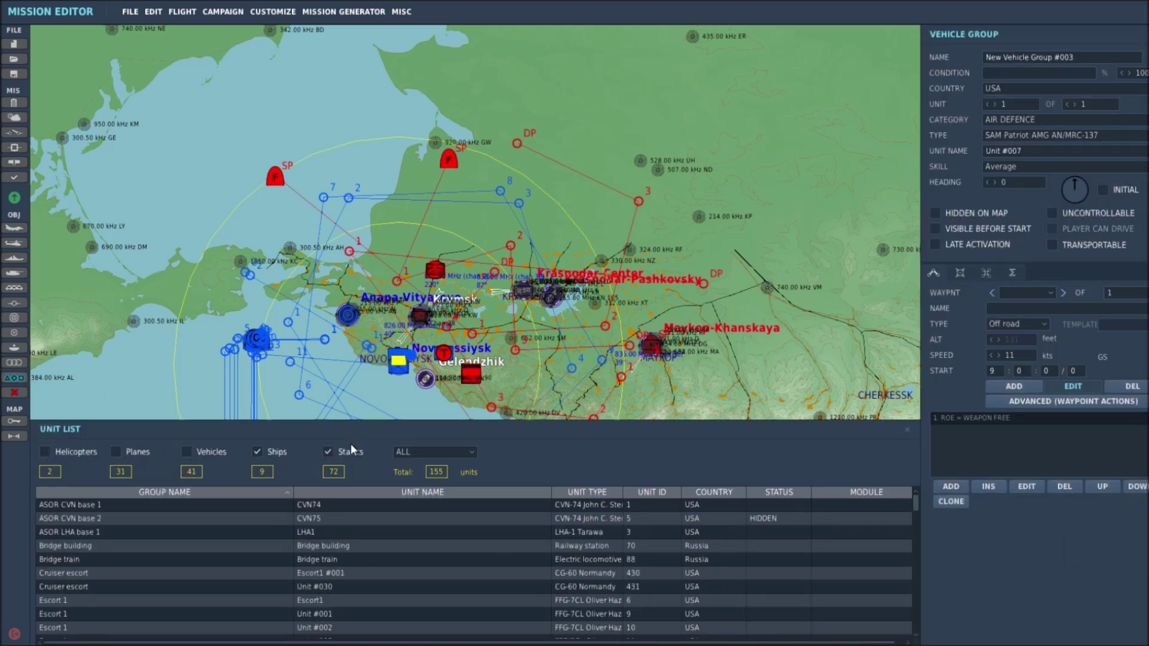
pyautogui.click(328, 452)
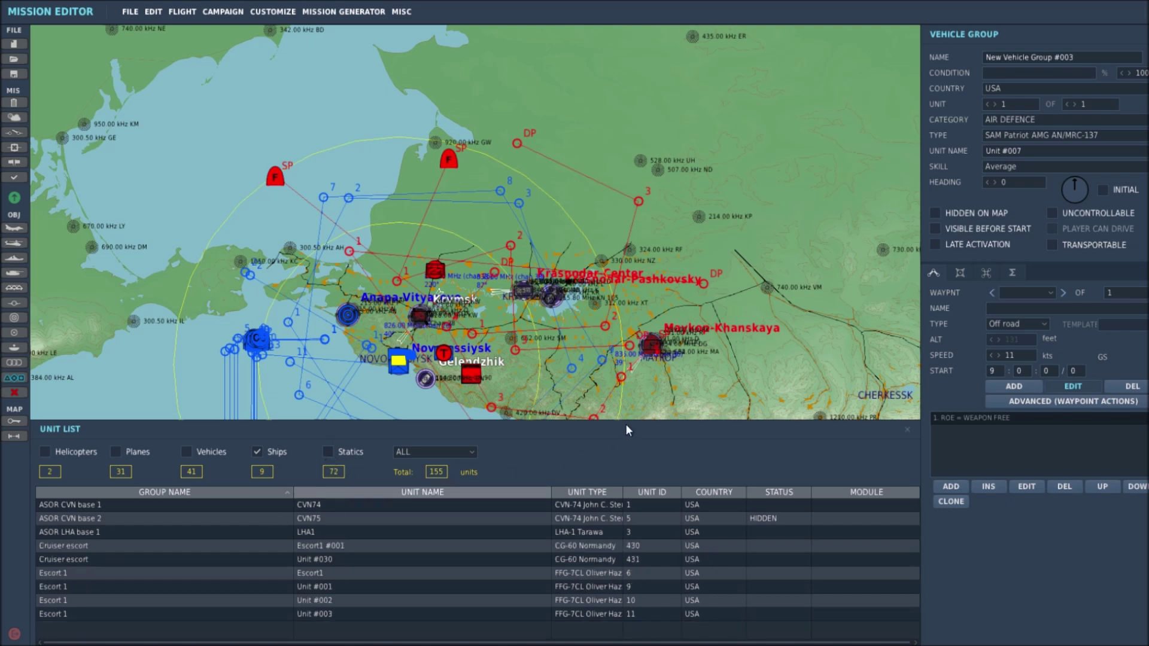
# Review the settings of the naval groups ASOR CVN base 1, ASOR CVN base 2, ASOR LHA base 1, Cruiser escort and Escort 1
pyautogui.moveTo(738, 368); pyautogui.dragTo(706, 200)
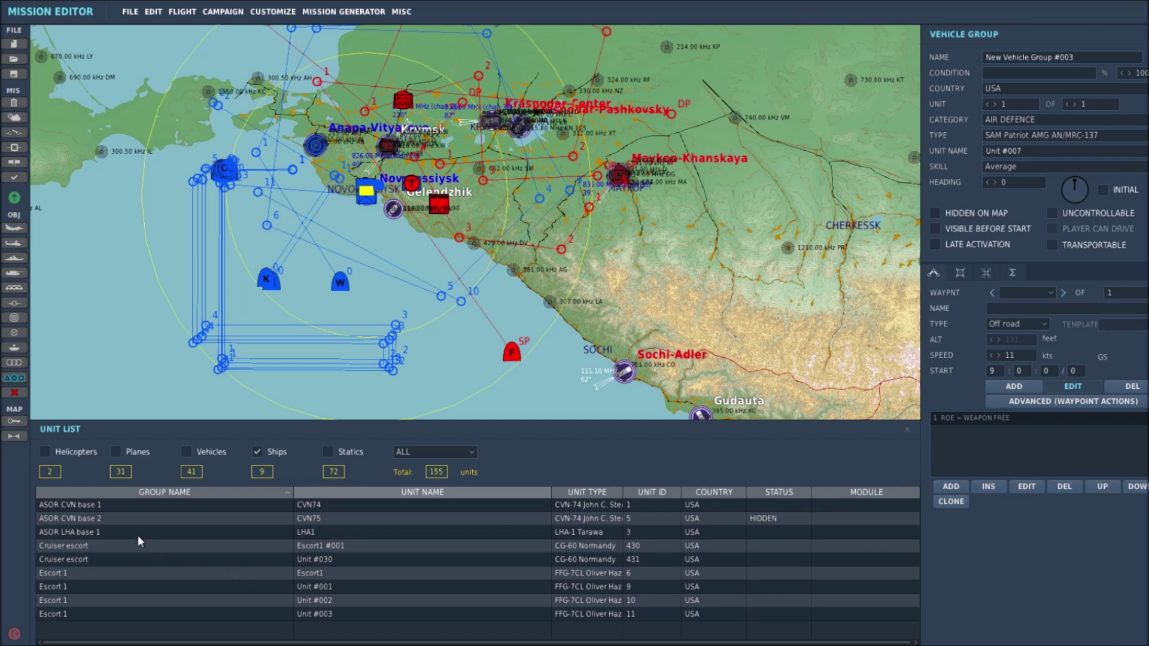
pyautogui.click(148, 504)
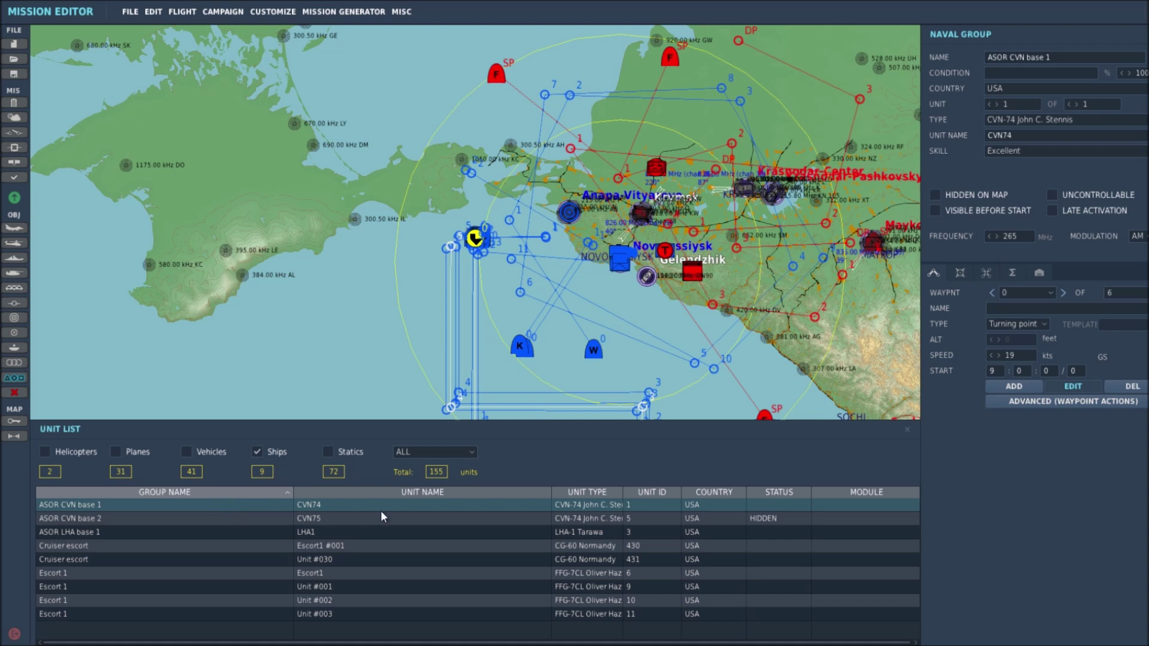
pyautogui.click(199, 519)
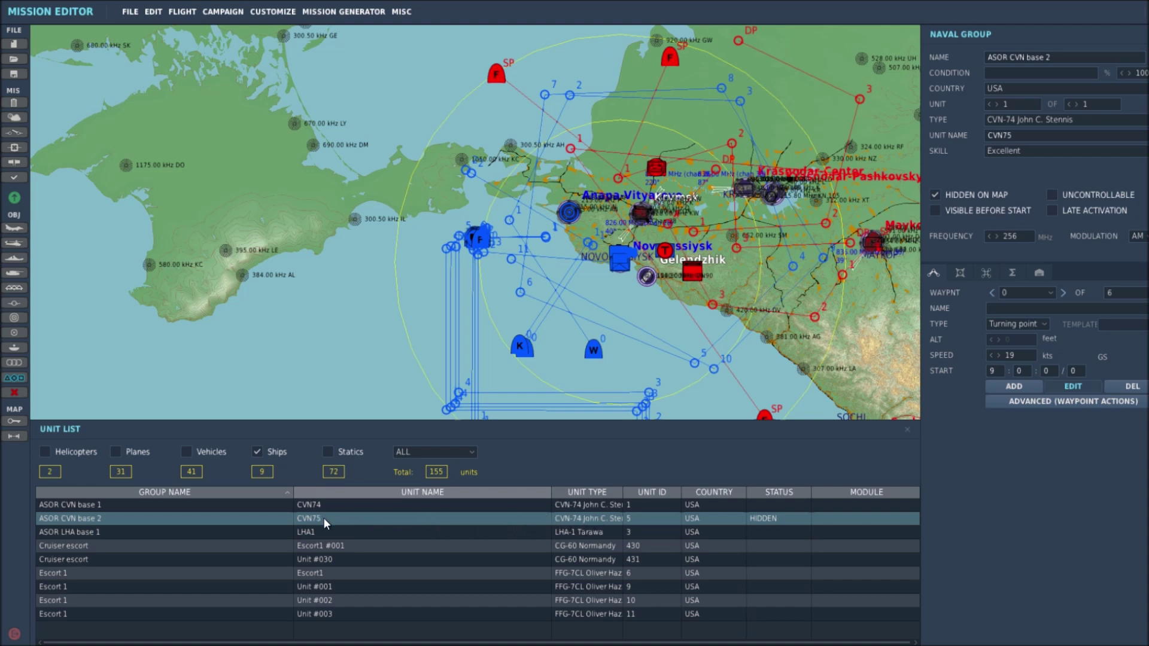
pyautogui.click(232, 505)
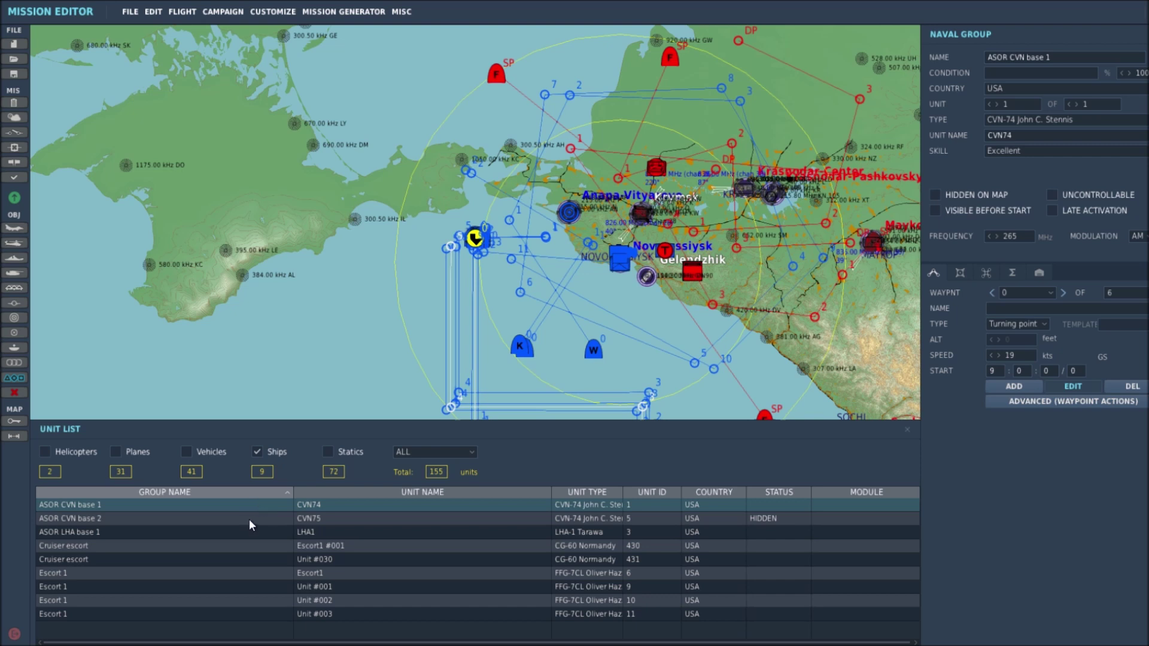
pyautogui.click(249, 519)
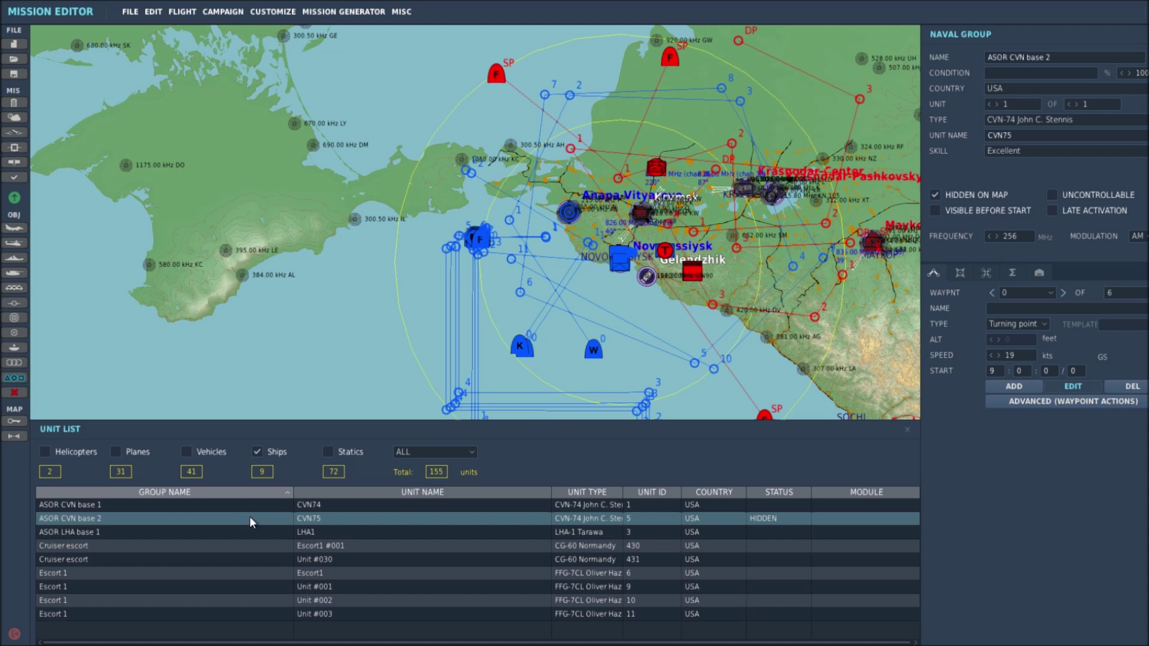
pyautogui.click(214, 532)
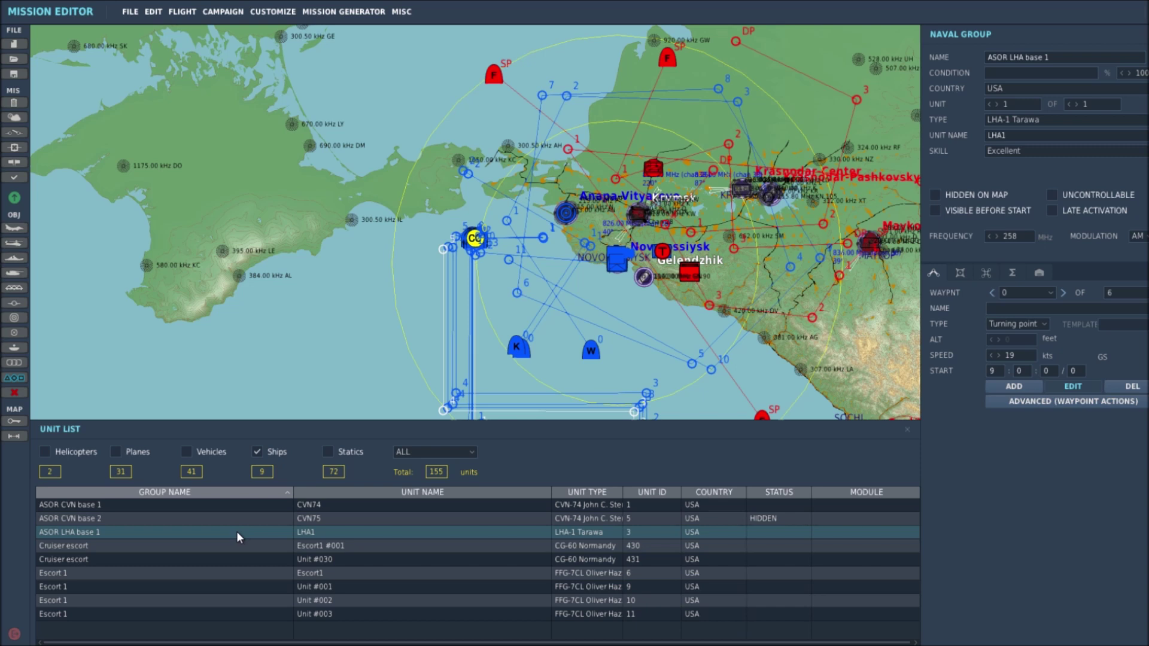
pyautogui.click(203, 545)
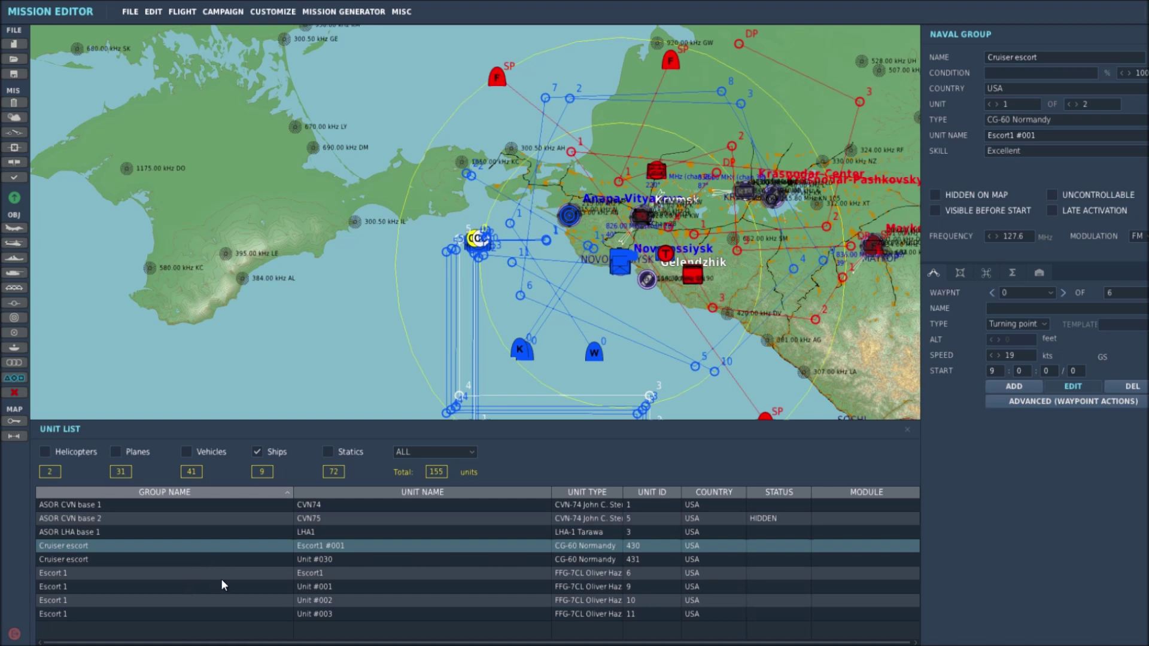
pyautogui.click(215, 573)
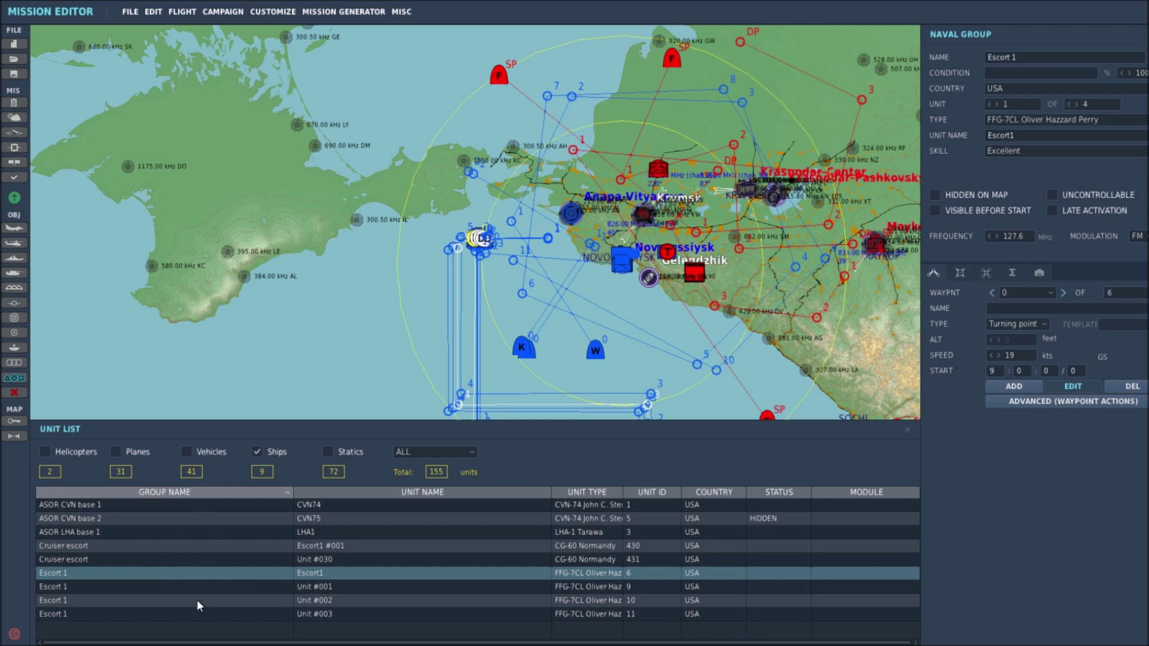
# Examine the fleet formation up close, locating carriers CVN74 and CVN75, LHA1 and both Cruiser escort ships on the map
pyautogui.scroll(3, 371, 321)
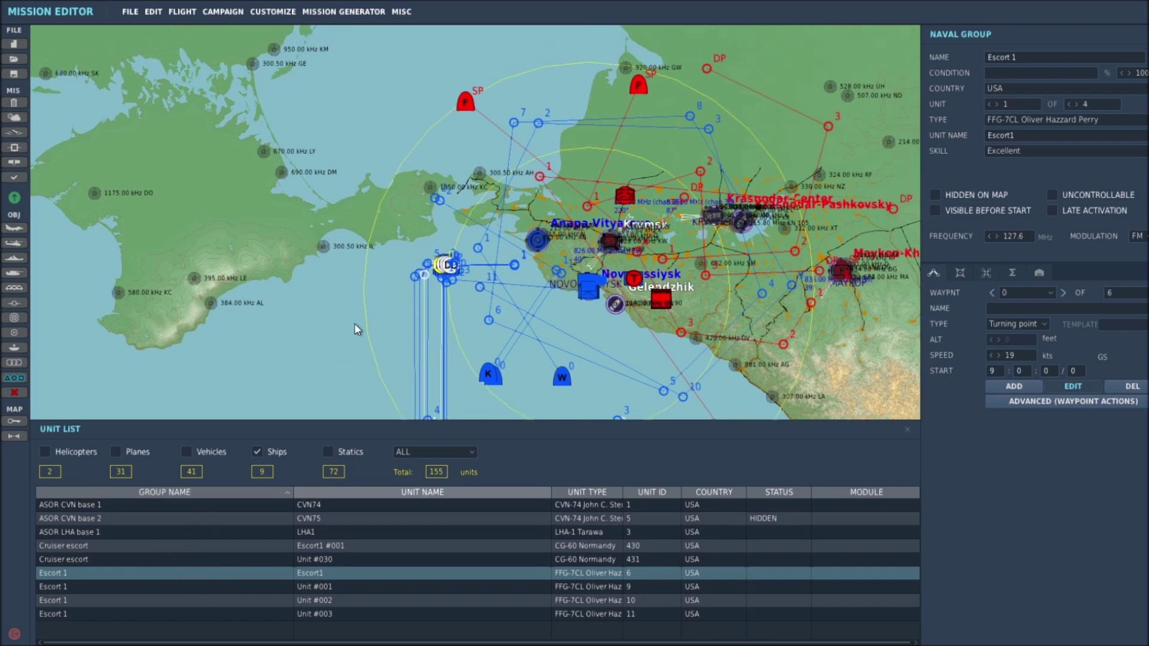
pyautogui.scroll(5, 383, 296)
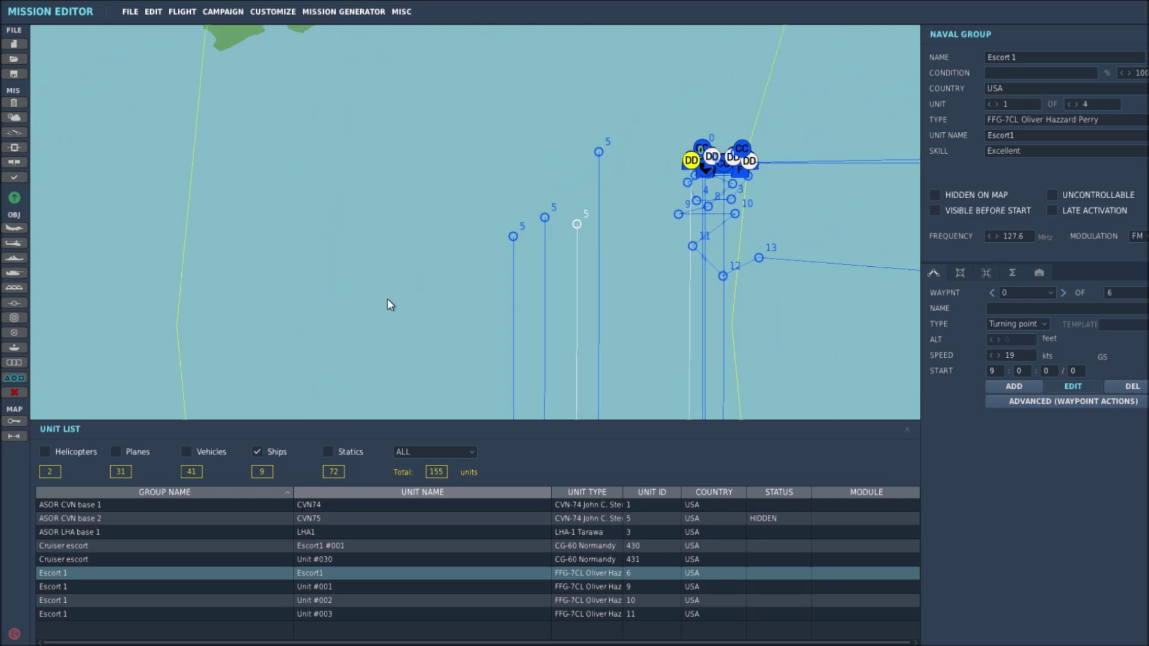
pyautogui.scroll(5, 706, 288)
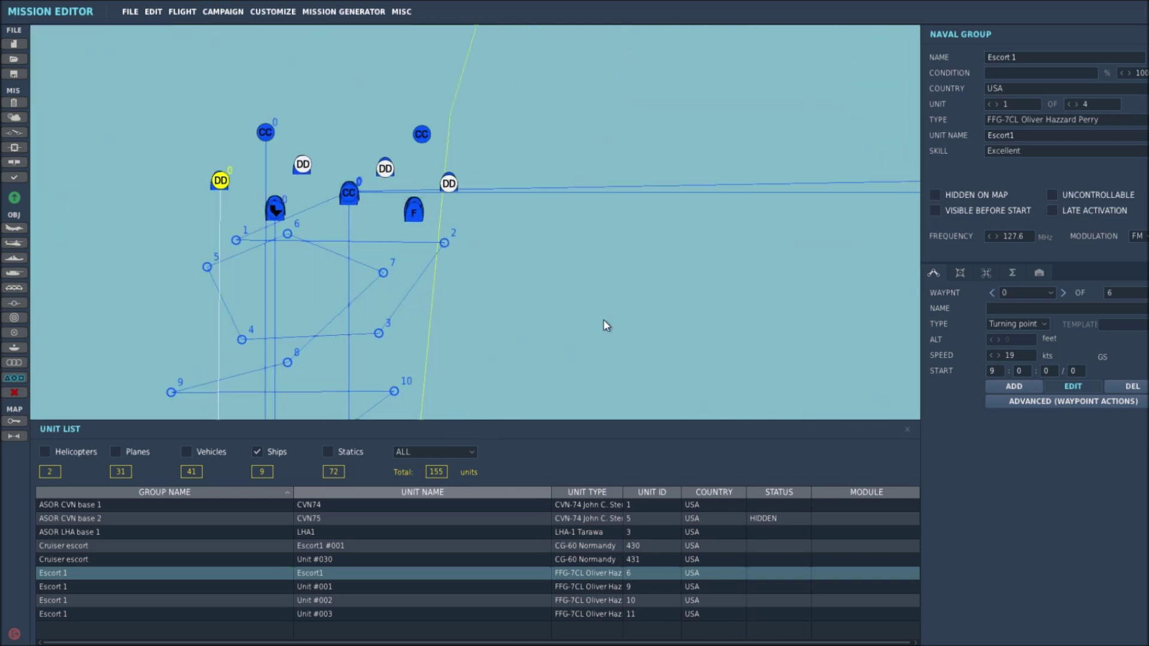
pyautogui.moveTo(529, 299); pyautogui.dragTo(746, 346)
pyautogui.scroll(-1, 742, 304)
pyautogui.moveTo(739, 301); pyautogui.dragTo(784, 312)
pyautogui.scroll(1, 731, 300)
pyautogui.click(147, 505)
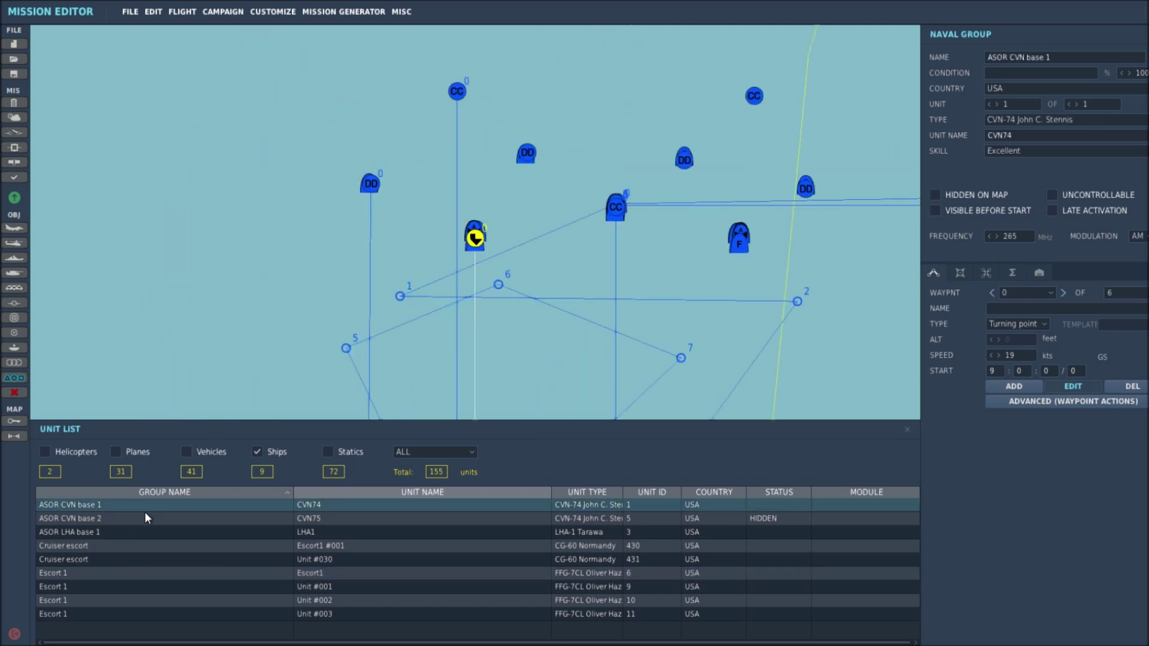
pyautogui.click(189, 519)
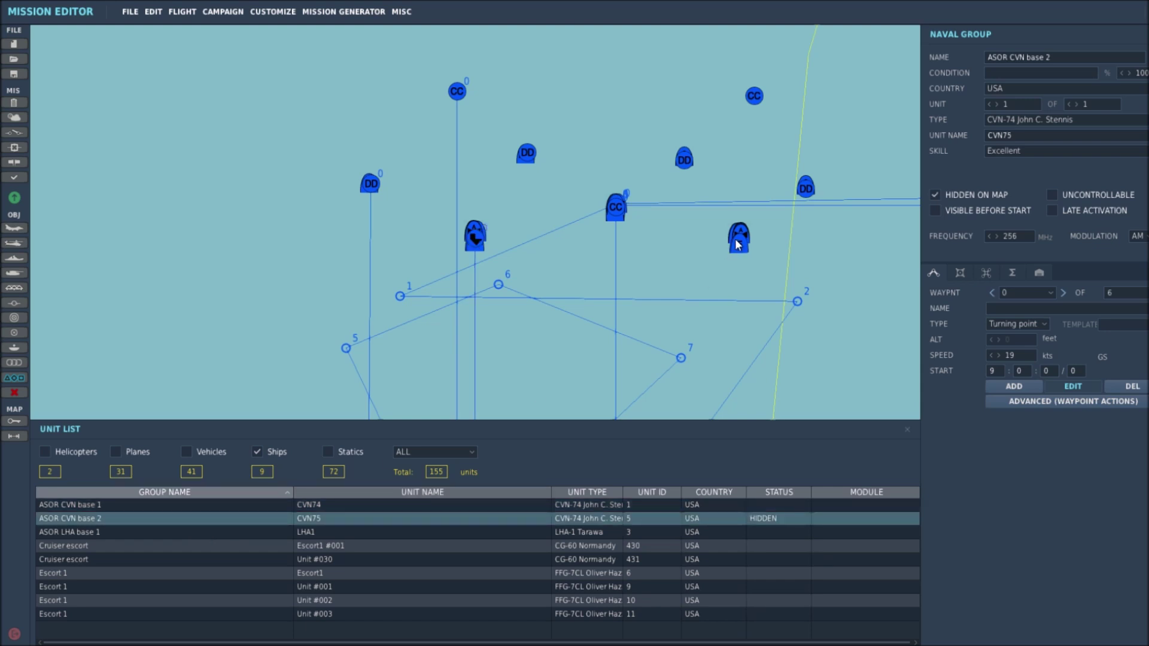
pyautogui.click(213, 533)
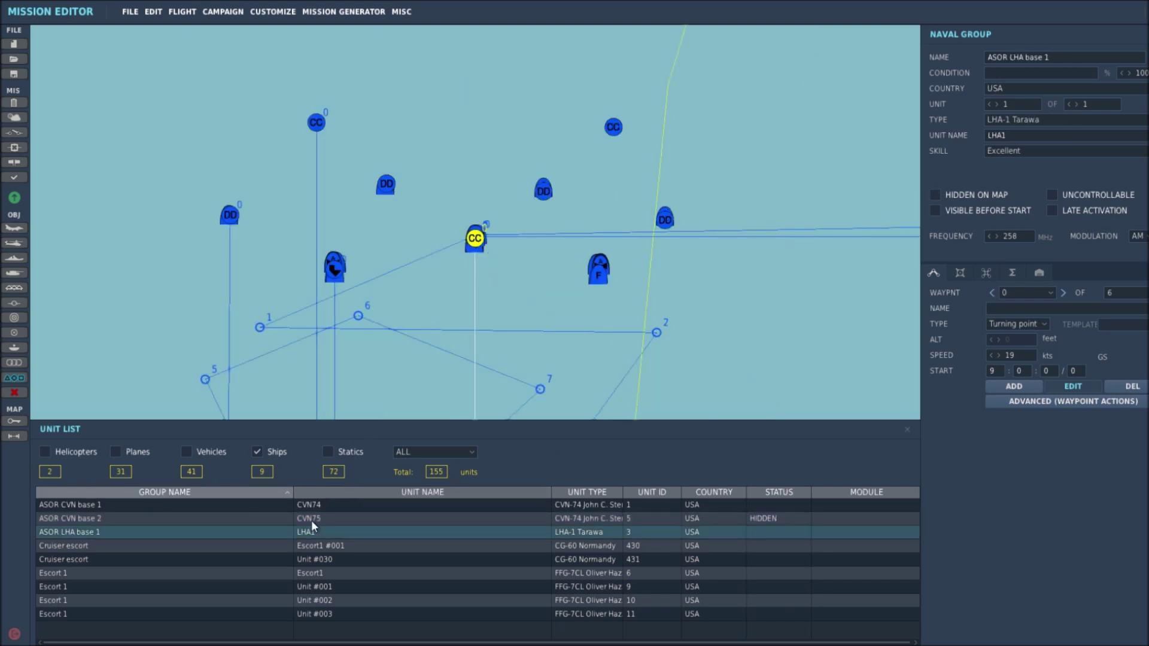
pyautogui.click(201, 546)
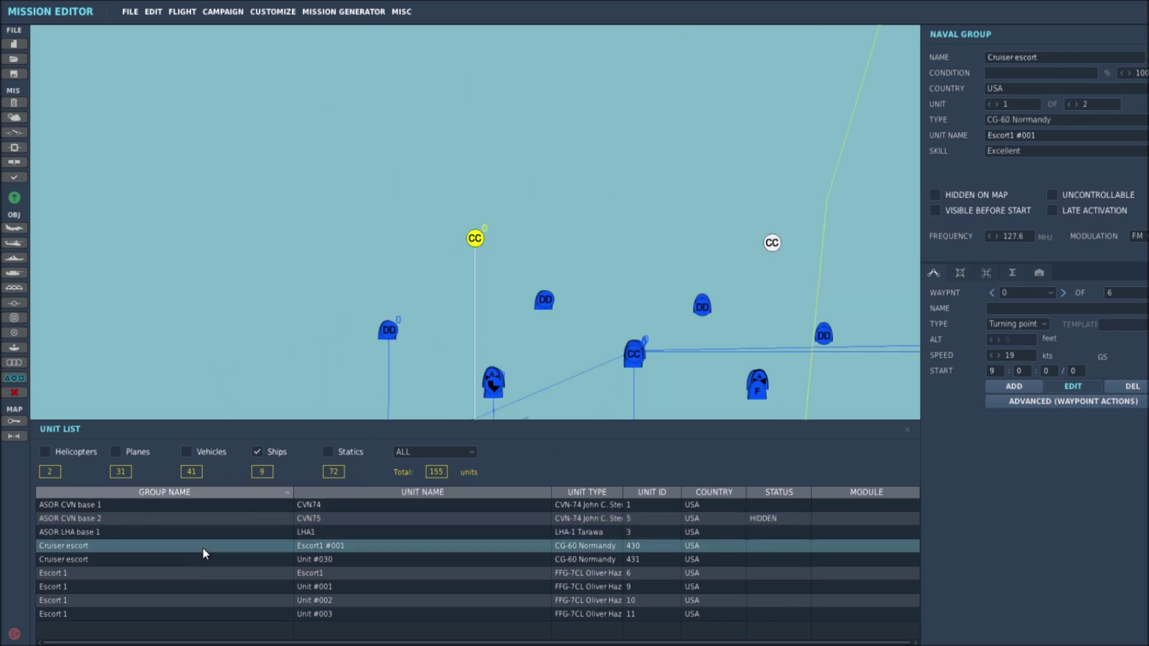
pyautogui.click(203, 562)
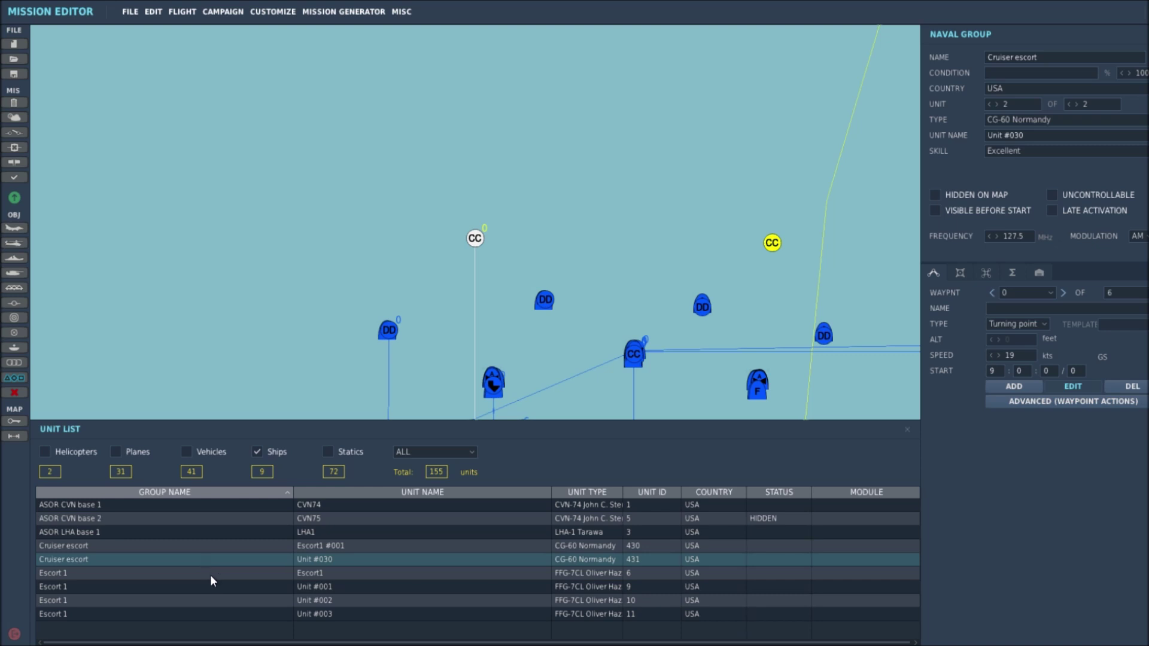
pyautogui.moveTo(307, 292); pyautogui.dragTo(217, 167, button='right')
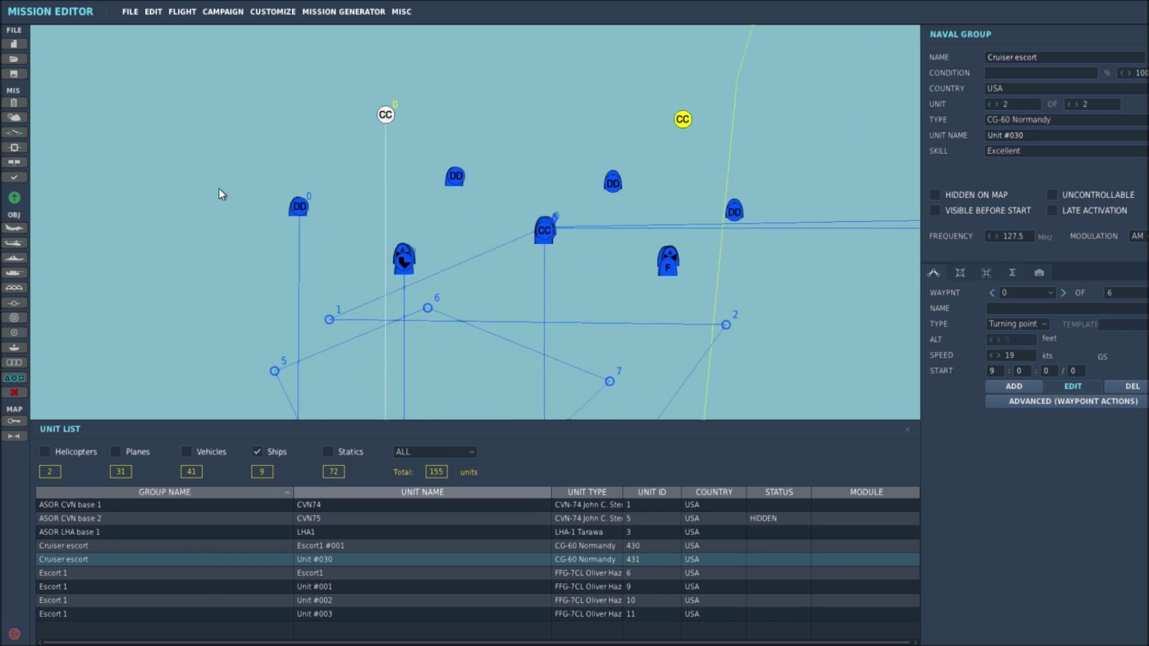
pyautogui.moveTo(800, 317); pyautogui.dragTo(827, 245, button='right')
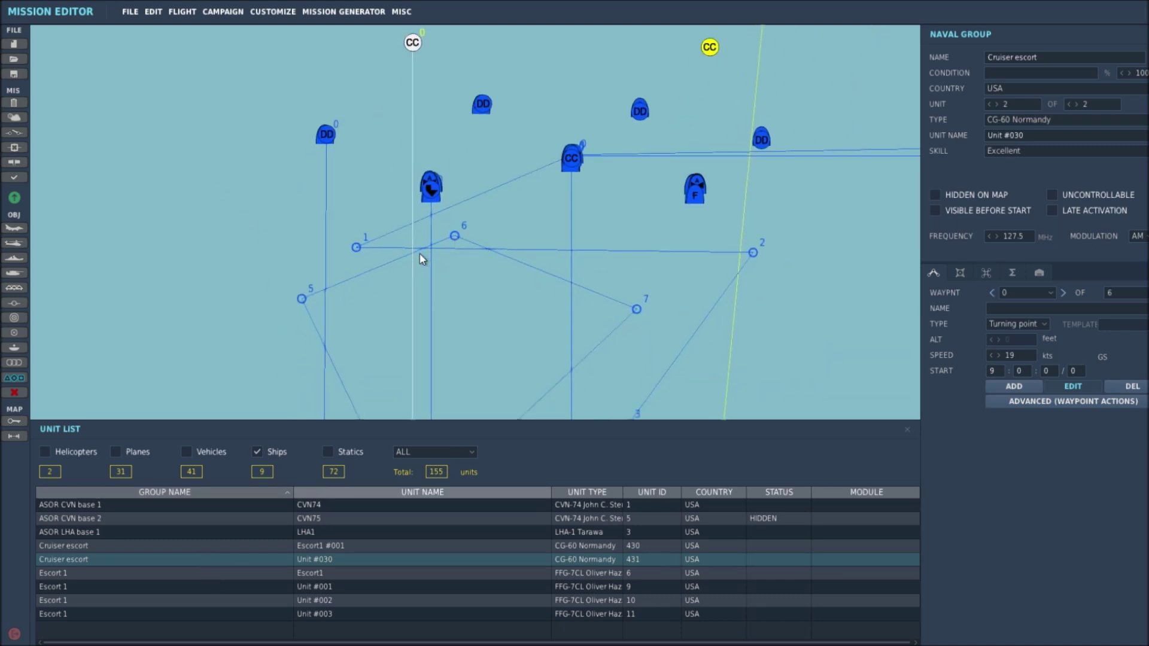
# Filter the unit list to helicopters only and review the settings of both SA342L helicopters in the ASR group
pyautogui.scroll(-3, 782, 315)
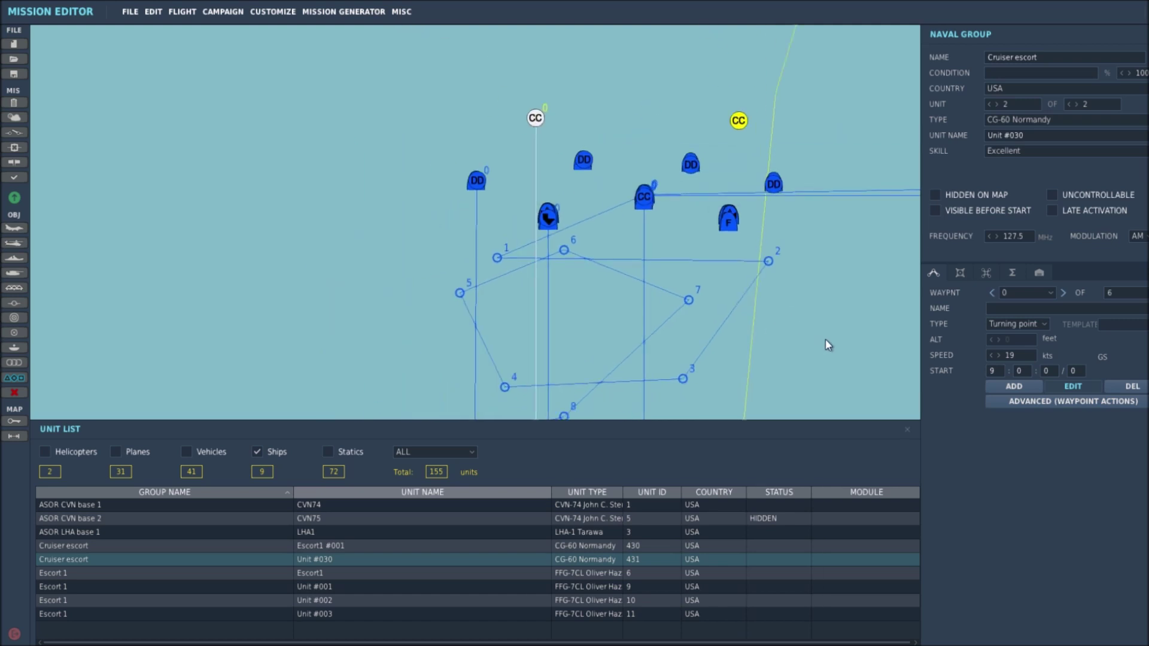
pyautogui.moveTo(835, 339); pyautogui.dragTo(682, 311, button='right')
pyautogui.scroll(-2, 682, 312)
pyautogui.moveTo(748, 325); pyautogui.dragTo(567, 241, button='right')
pyautogui.moveTo(611, 290); pyautogui.dragTo(602, 227, button='right')
pyautogui.moveTo(624, 185); pyautogui.dragTo(629, 265, button='right')
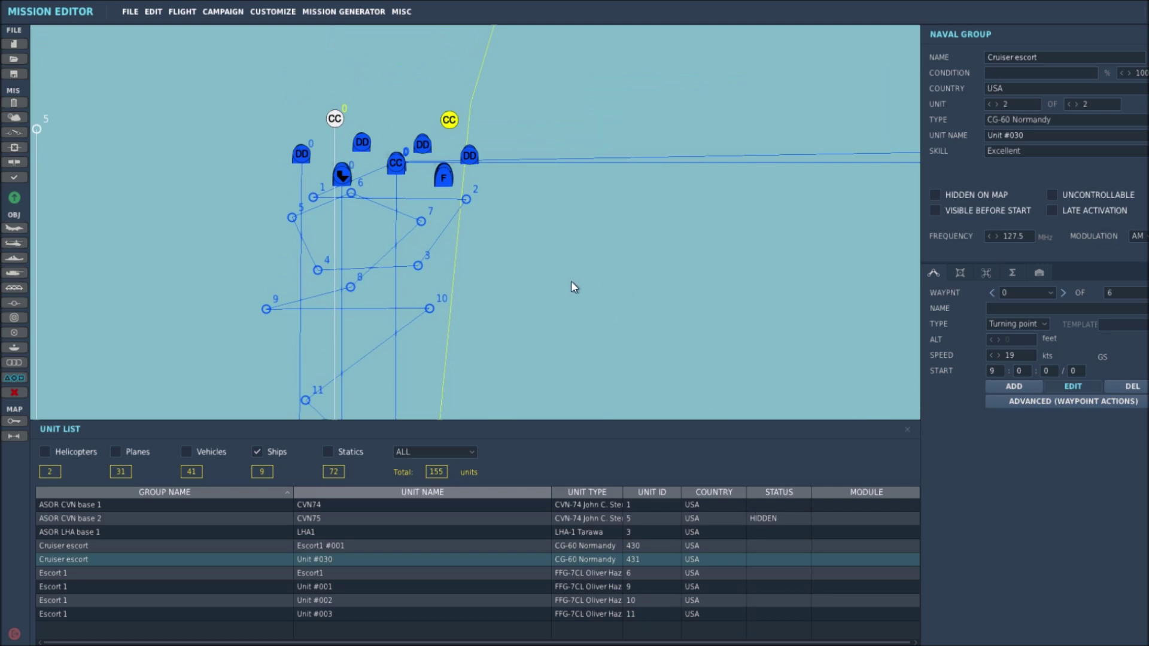
pyautogui.click(43, 451)
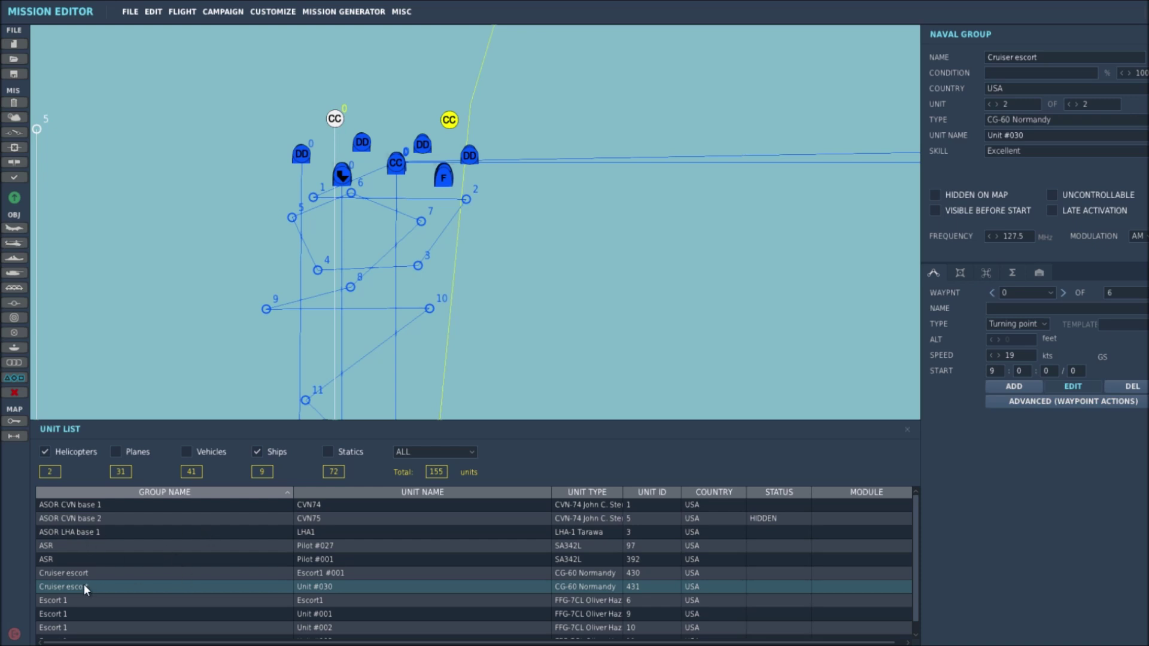
pyautogui.click(258, 452)
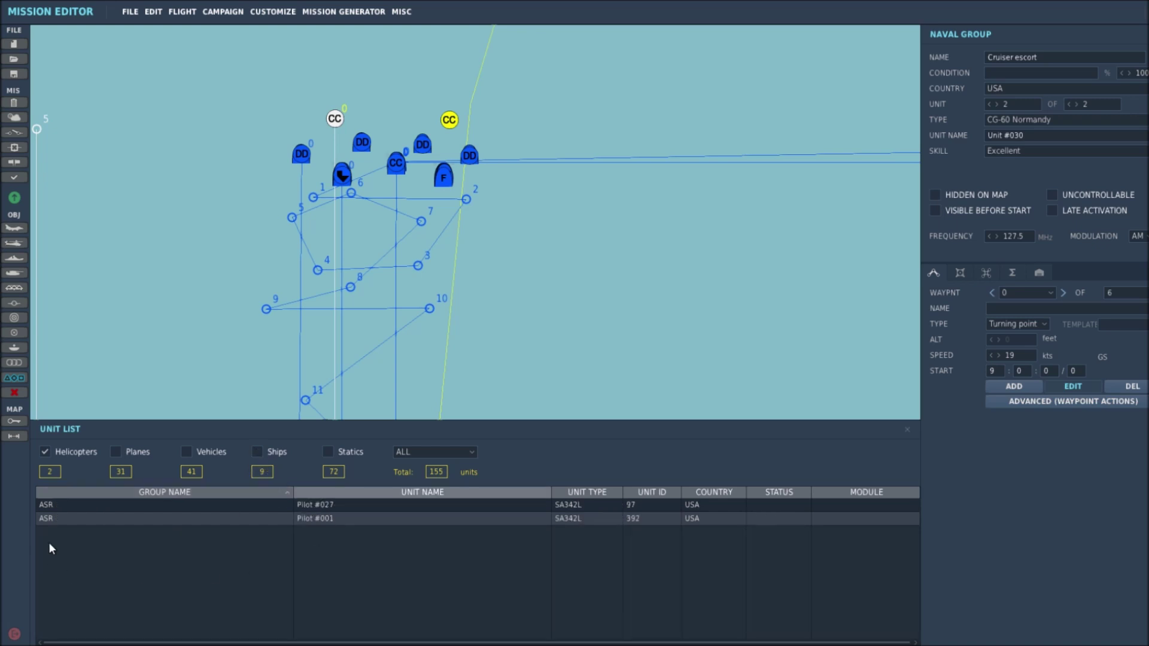
pyautogui.click(121, 506)
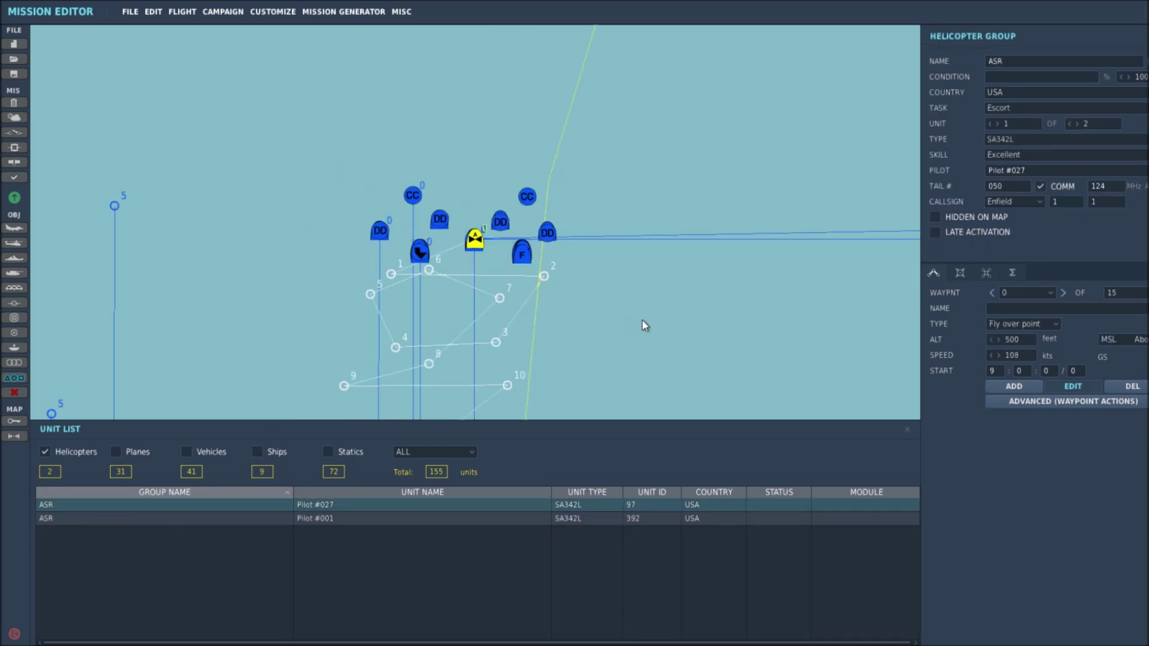
pyautogui.click(101, 519)
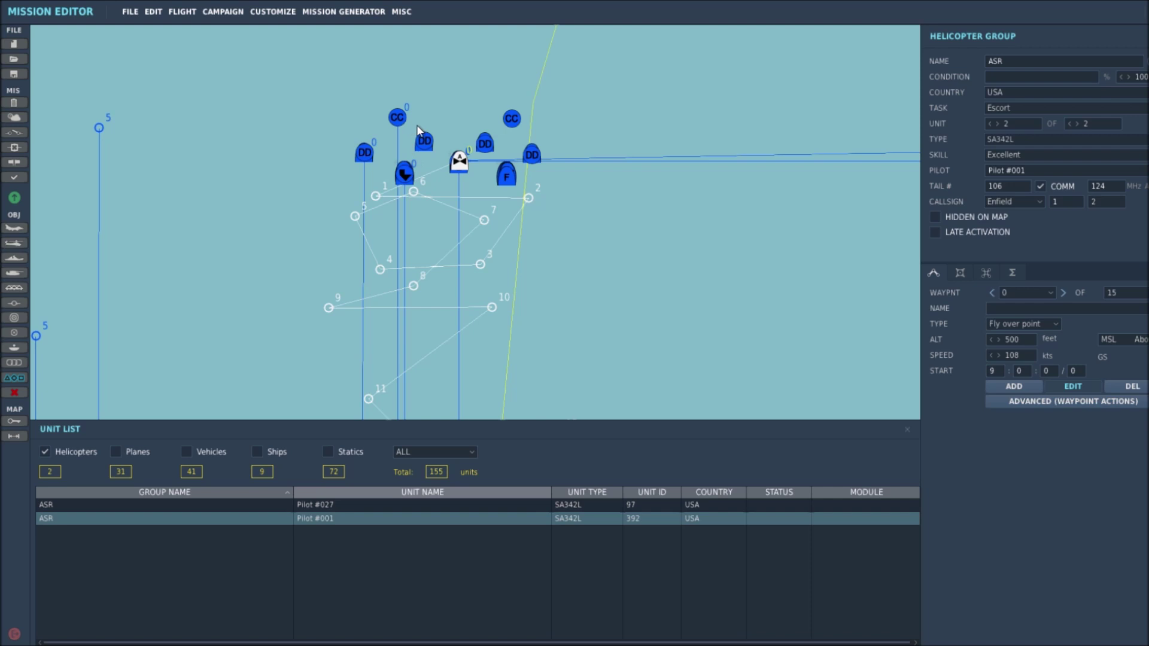
# Examine the route of the ASR helicopter group around the fleet, following its waypoints from the carriers toward the coast
pyautogui.scroll(-2, 631, 290)
pyautogui.scroll(-1, 637, 292)
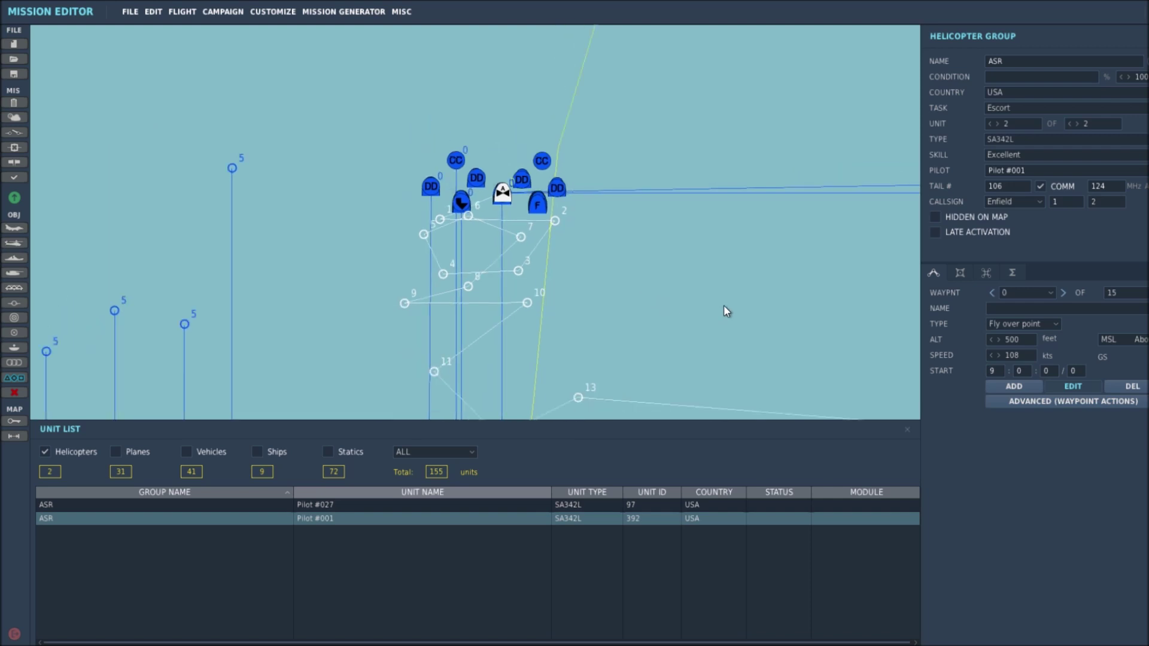
pyautogui.moveTo(728, 312); pyautogui.dragTo(657, 225)
pyautogui.scroll(-2, 625, 210)
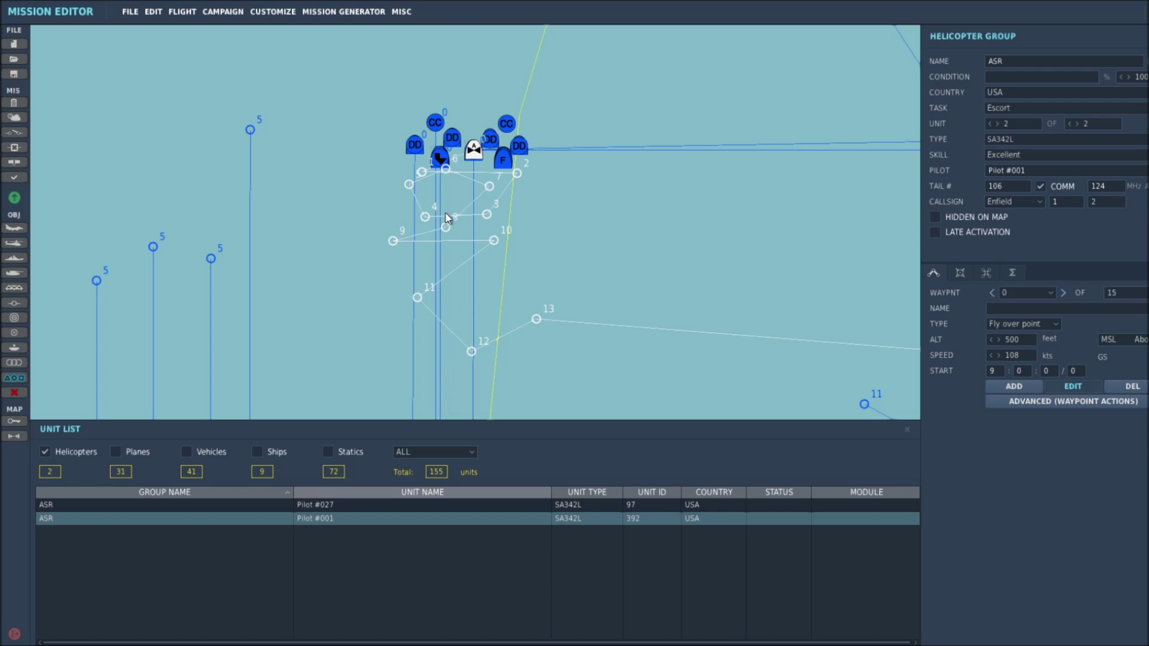
pyautogui.moveTo(660, 246); pyautogui.dragTo(646, 176)
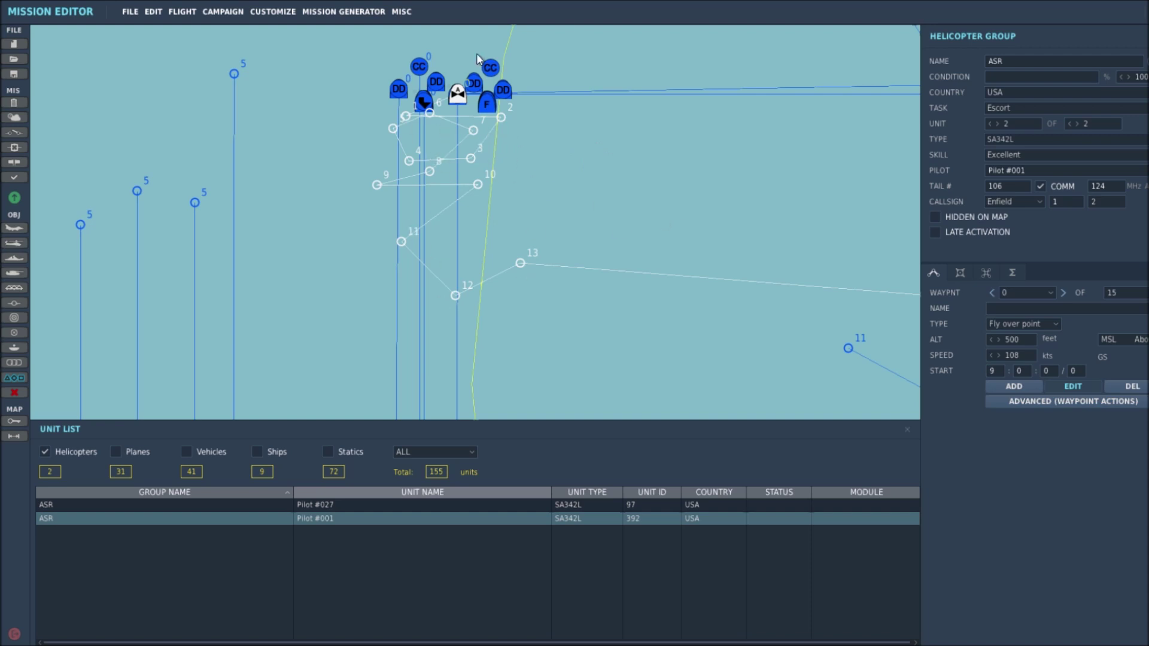
pyautogui.scroll(-1, 581, 361)
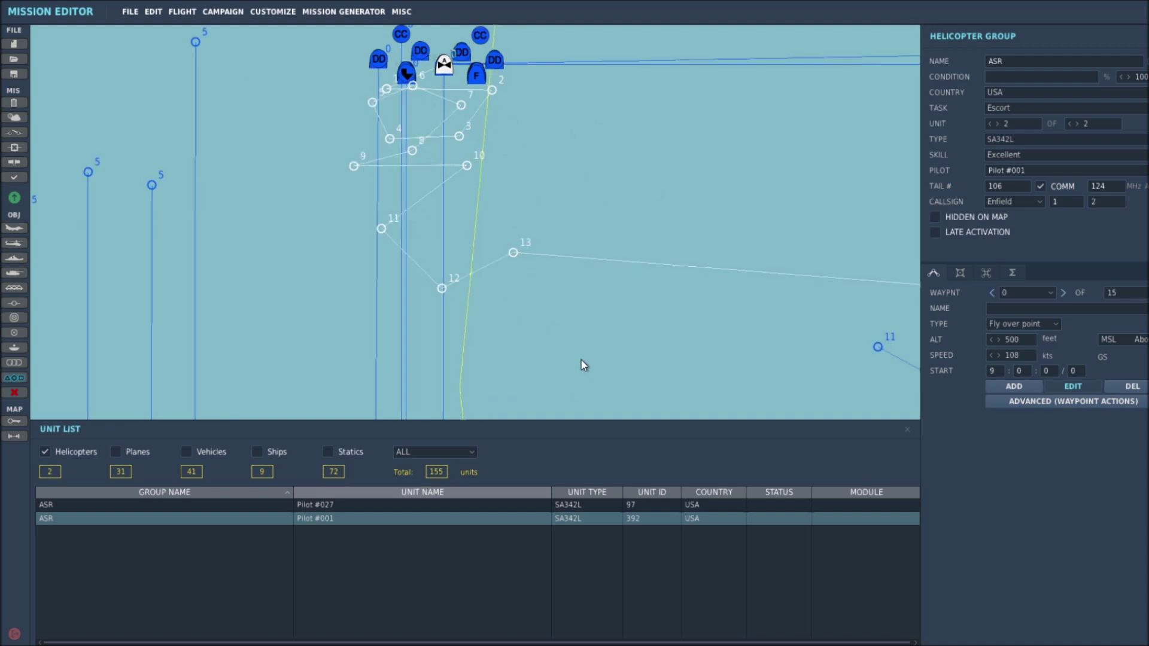
pyautogui.scroll(-2, 593, 356)
pyautogui.scroll(-3, 651, 366)
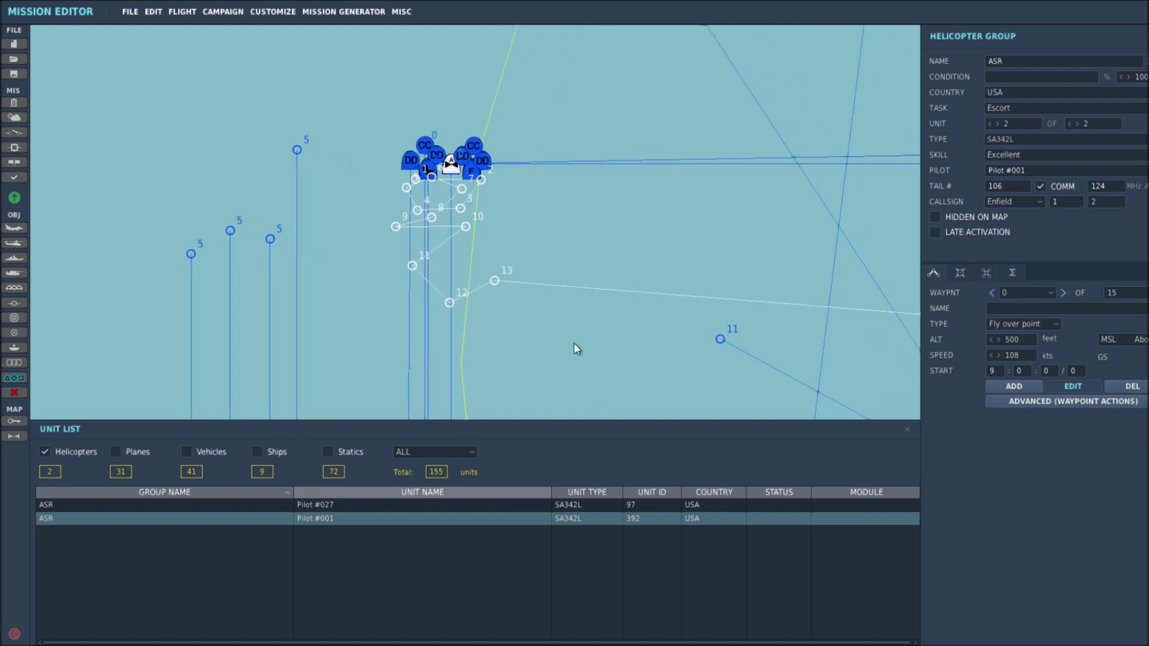
pyautogui.moveTo(519, 351); pyautogui.dragTo(510, 346)
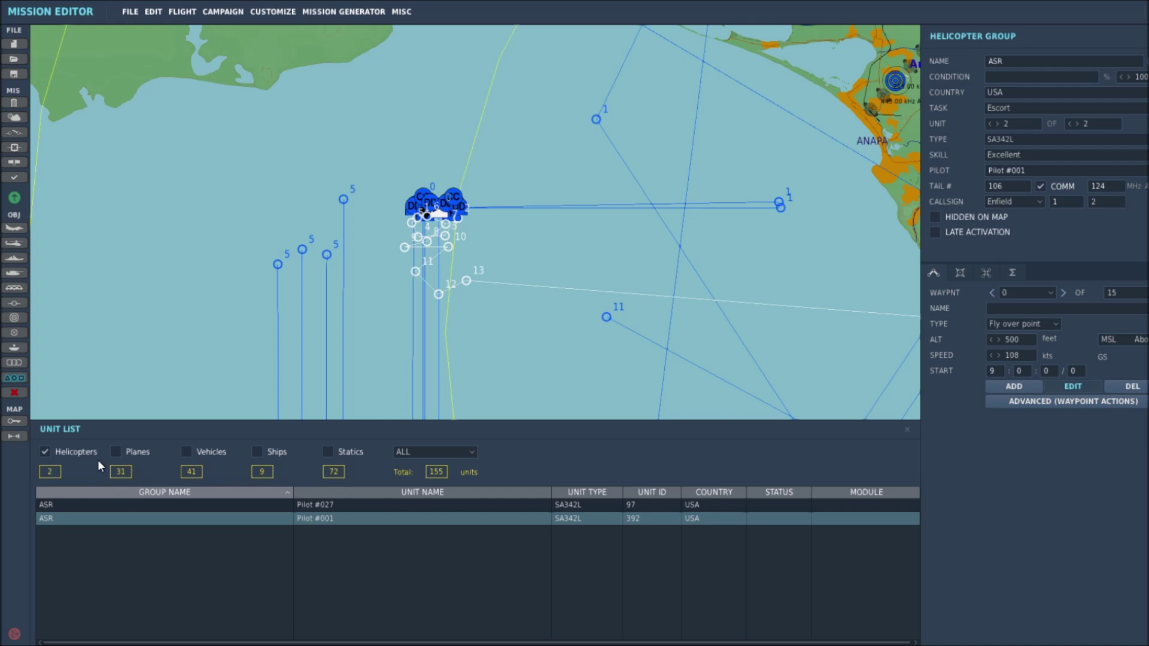
# Filter the unit list to ships only and show the advanced waypoint actions of ASOR CVN base 1
pyautogui.click(46, 452)
pyautogui.click(256, 453)
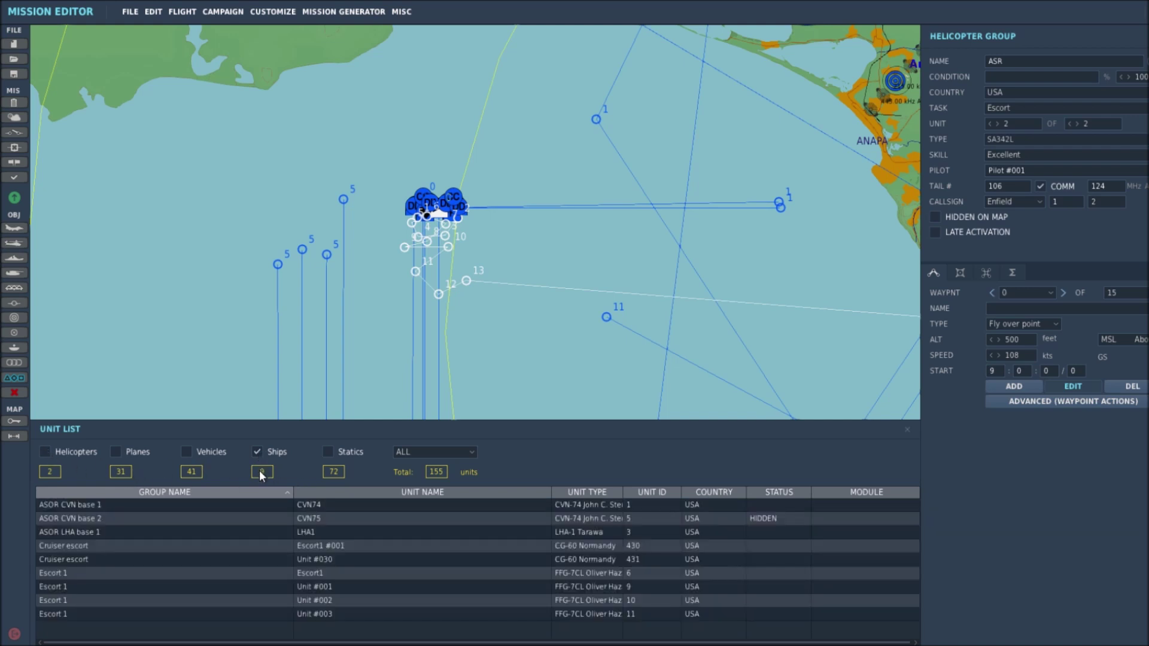
pyautogui.click(182, 504)
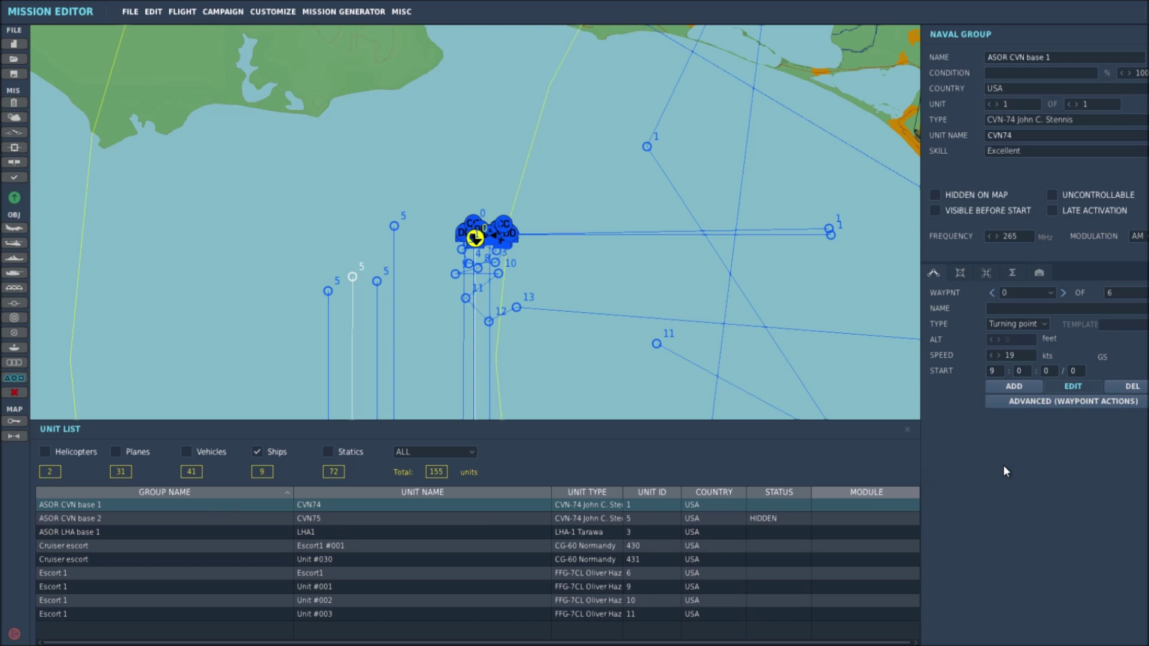
pyautogui.click(1038, 402)
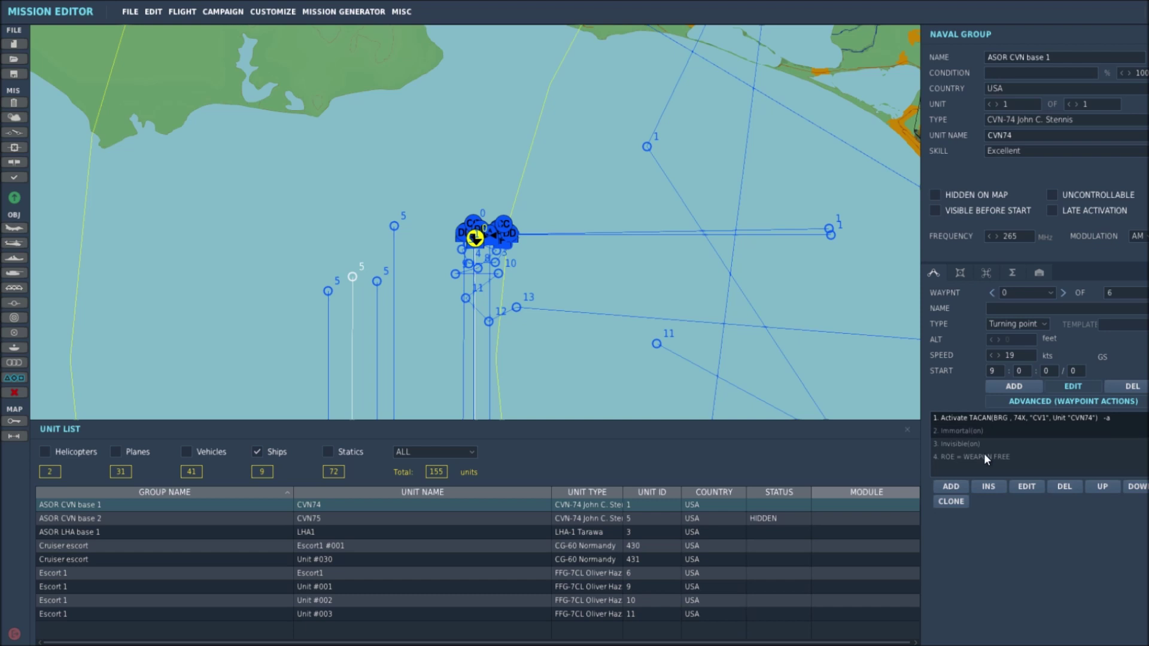
# Review the details of CVN74's Activate TACAN, Immortal, Invisible and ROE waypoint actions
pyautogui.click(1024, 489)
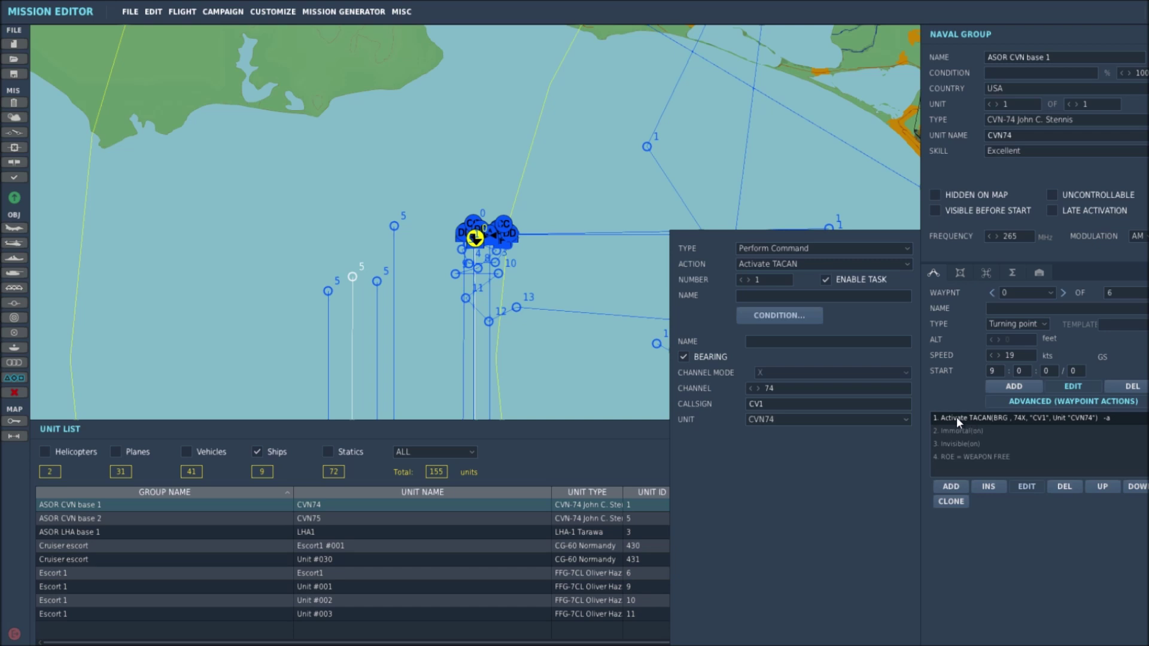
pyautogui.click(964, 431)
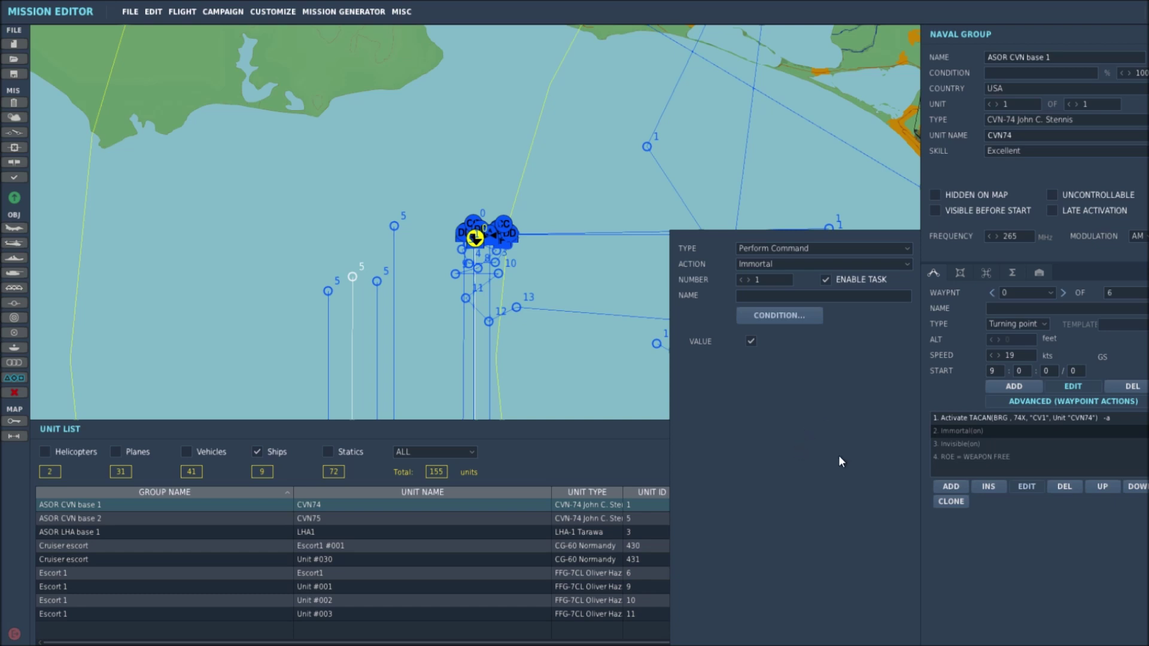
pyautogui.click(956, 444)
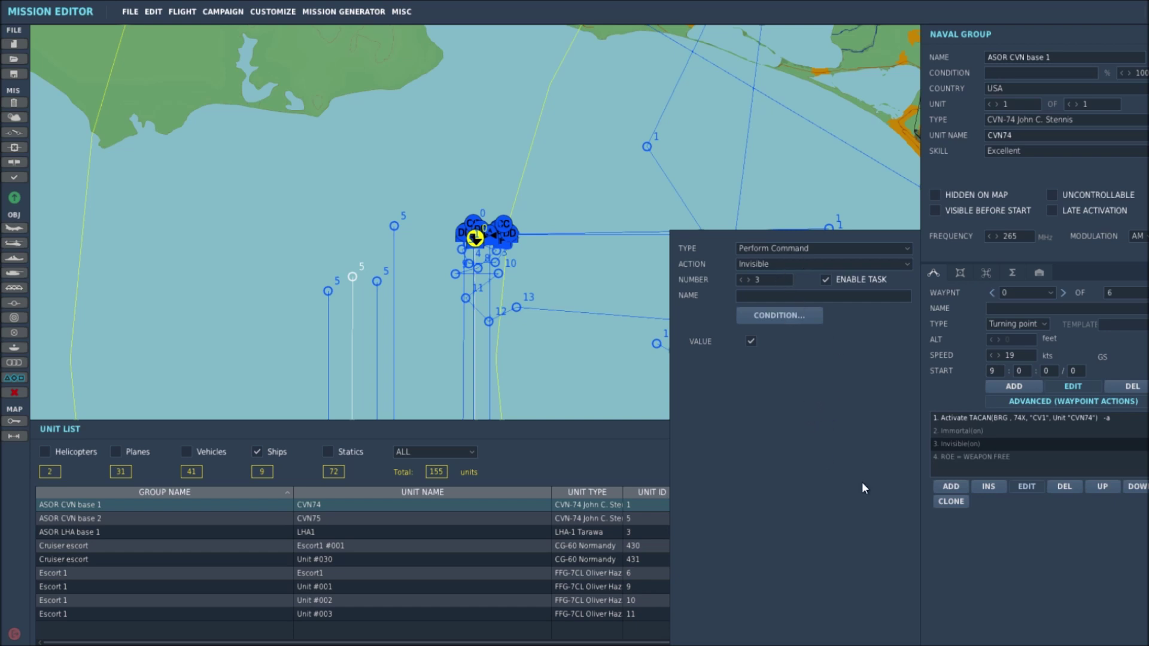
pyautogui.click(975, 456)
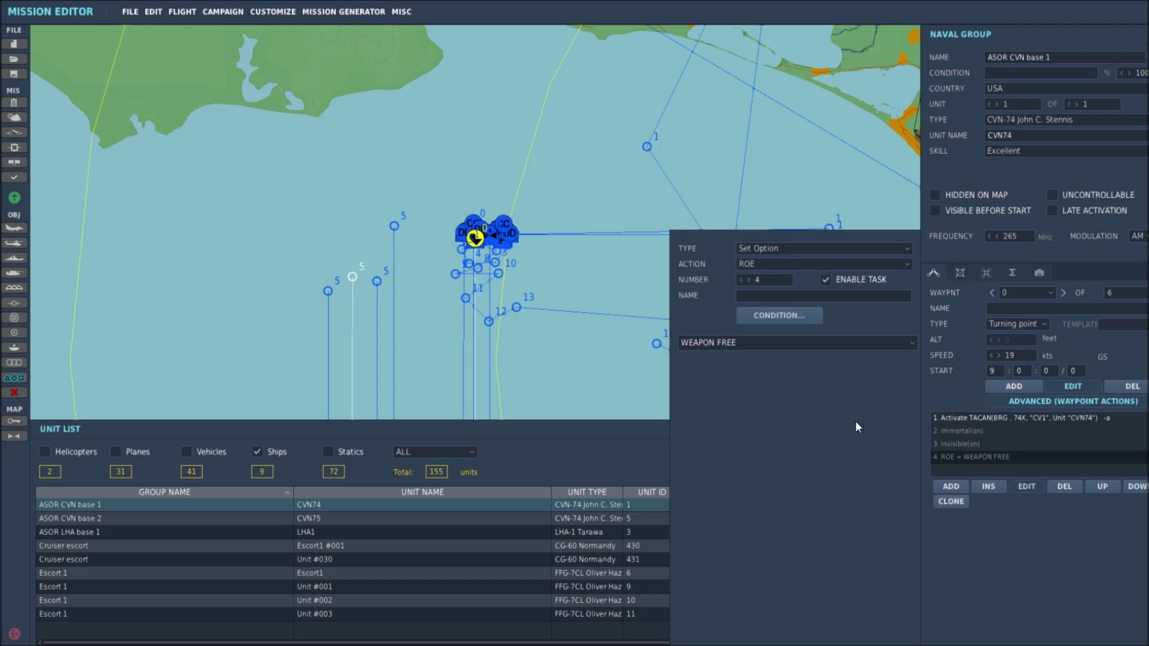
# Review the waypoint actions of the naval groups ASOR CVN base 2, ASOR LHA base 1 and Cruiser escort
pyautogui.click(186, 518)
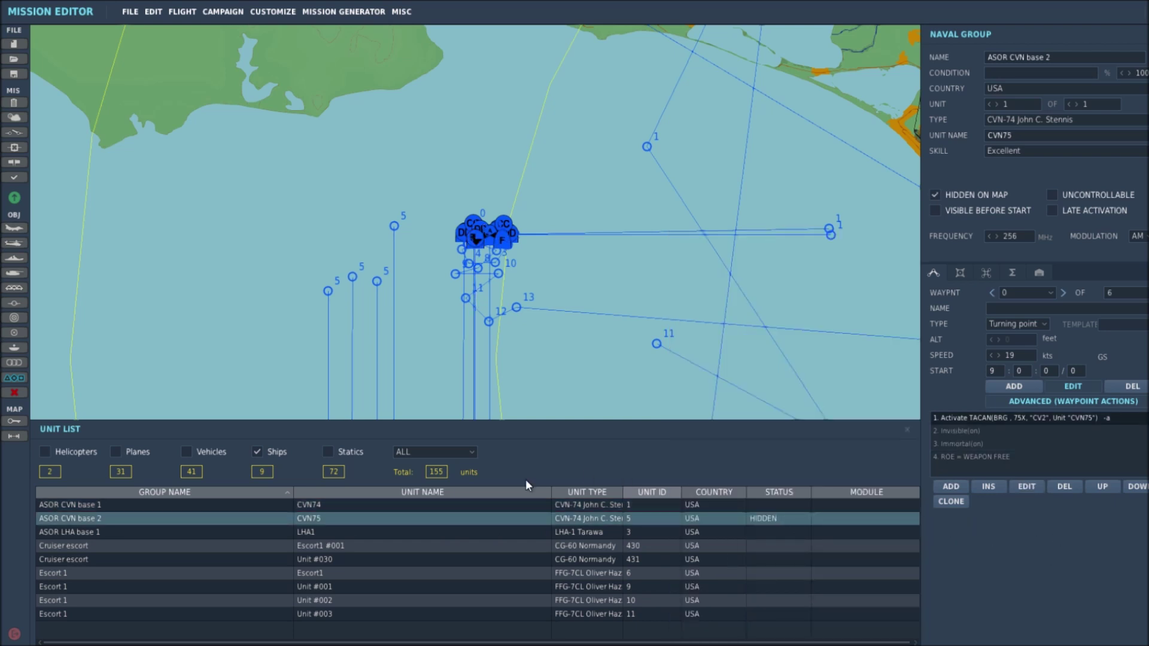
pyautogui.click(167, 533)
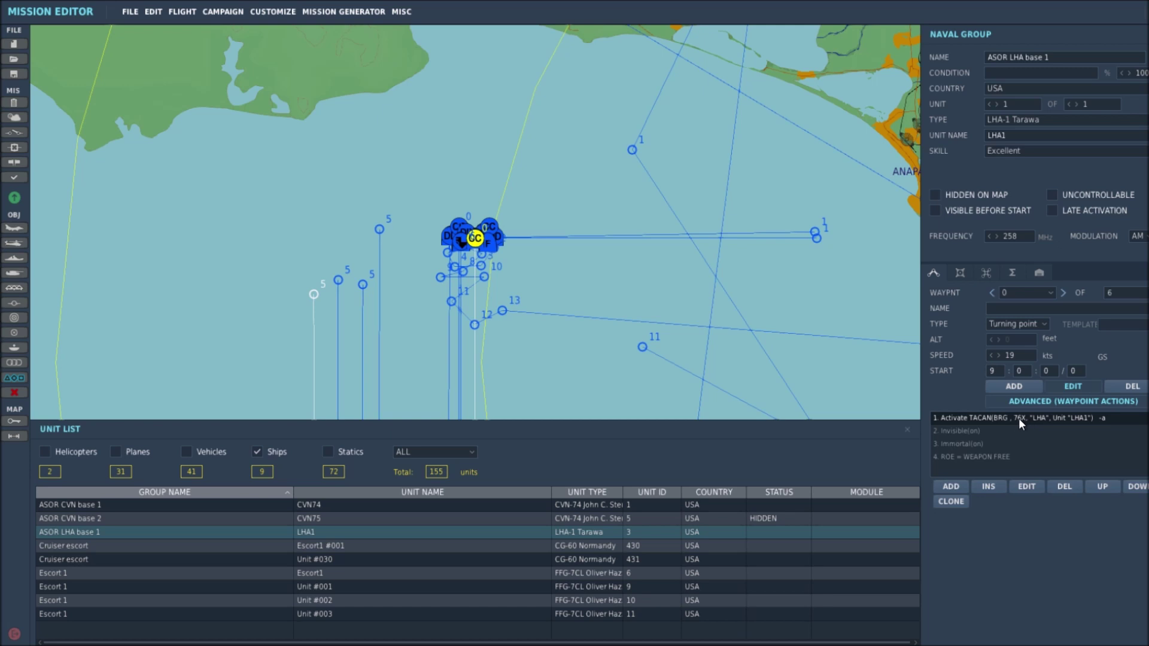
pyautogui.click(166, 547)
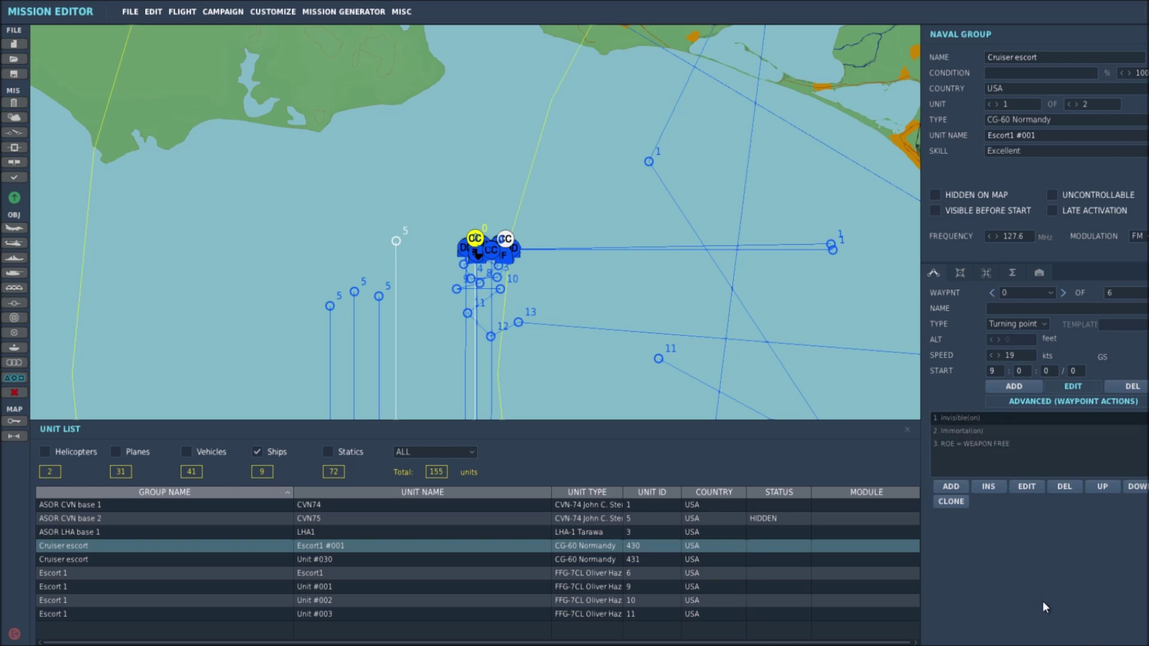
# Close the unit list and examine Novorossiysk airfield up close, including the coalition units and routes around its runway
pyautogui.moveTo(799, 299); pyautogui.dragTo(568, 320)
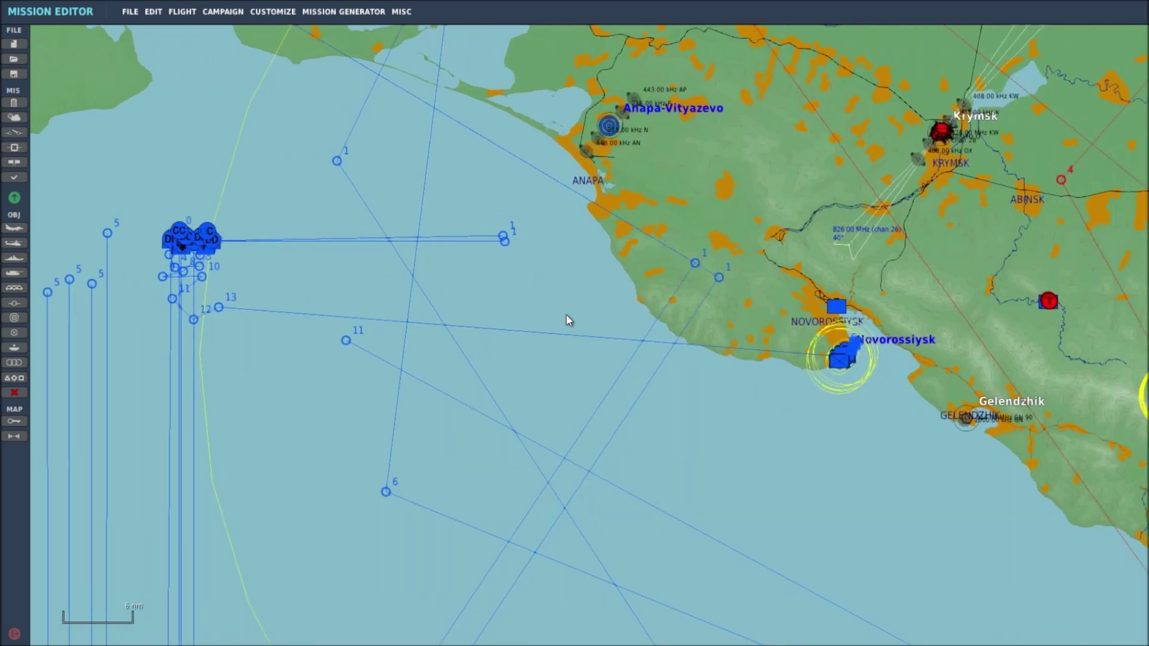
pyautogui.moveTo(707, 393); pyautogui.dragTo(521, 371)
pyautogui.moveTo(666, 411); pyautogui.dragTo(642, 434)
pyautogui.scroll(3, 637, 422)
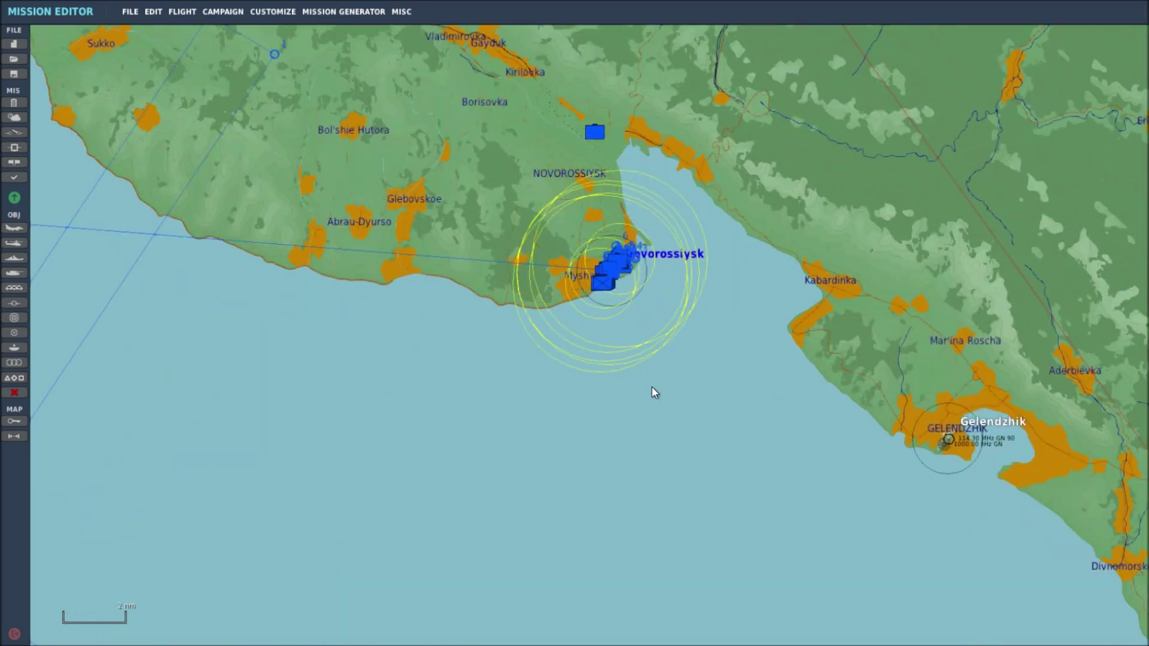
pyautogui.scroll(1, 665, 434)
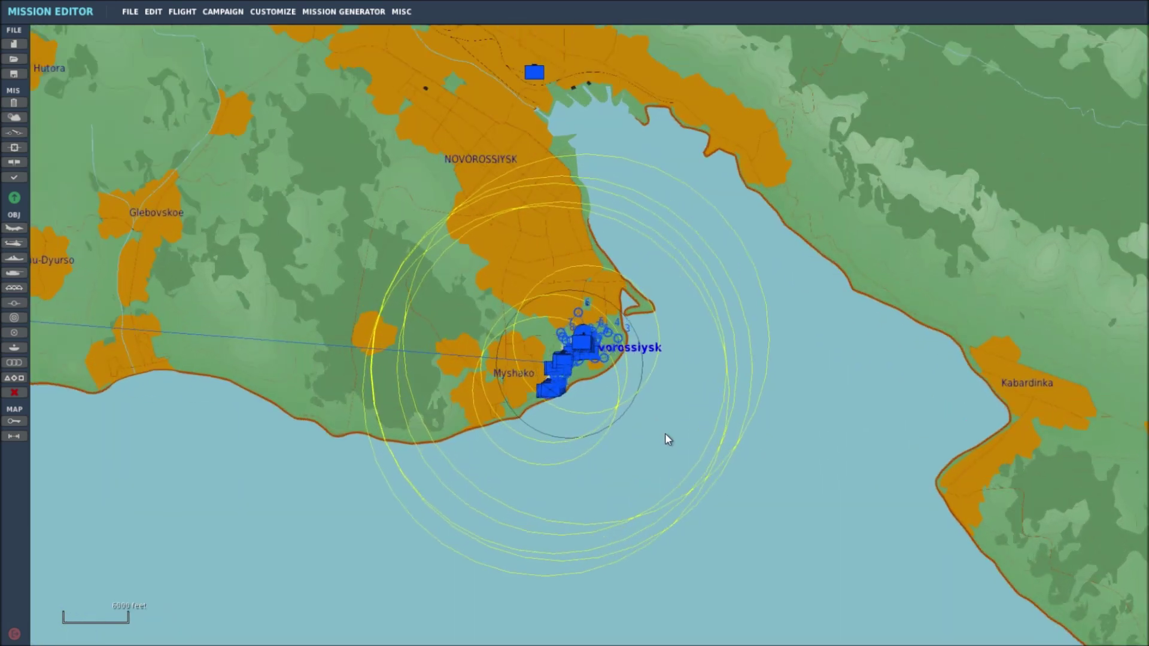
pyautogui.scroll(-4, 663, 425)
pyautogui.scroll(1, 774, 532)
pyautogui.scroll(3, 756, 520)
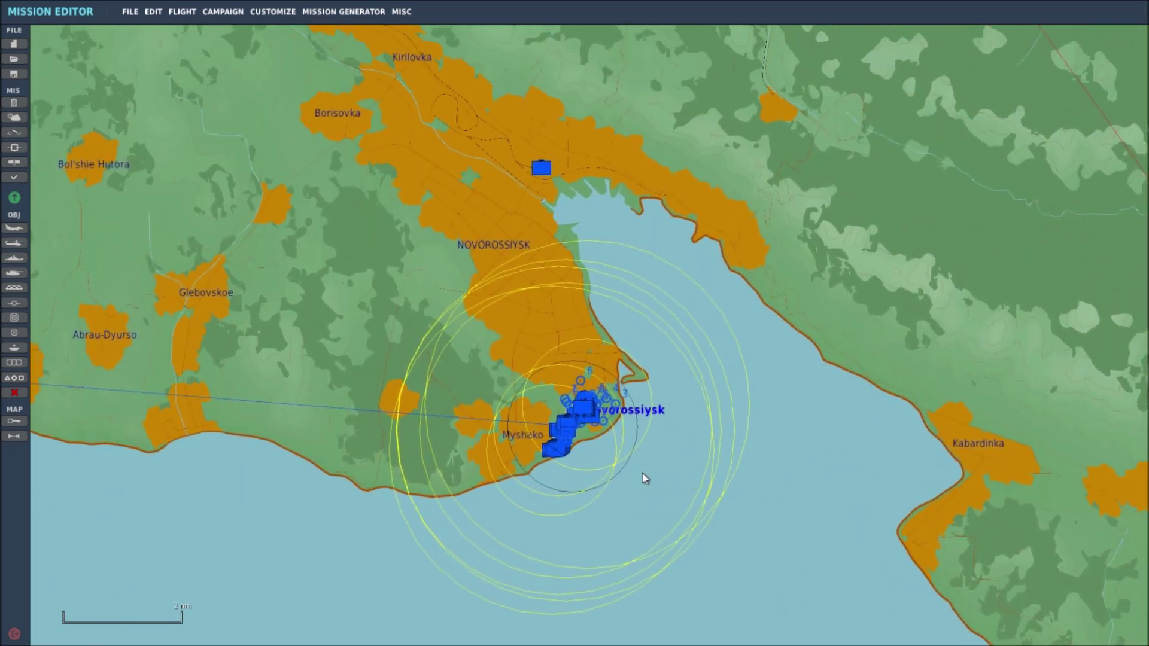
pyautogui.scroll(5, 664, 494)
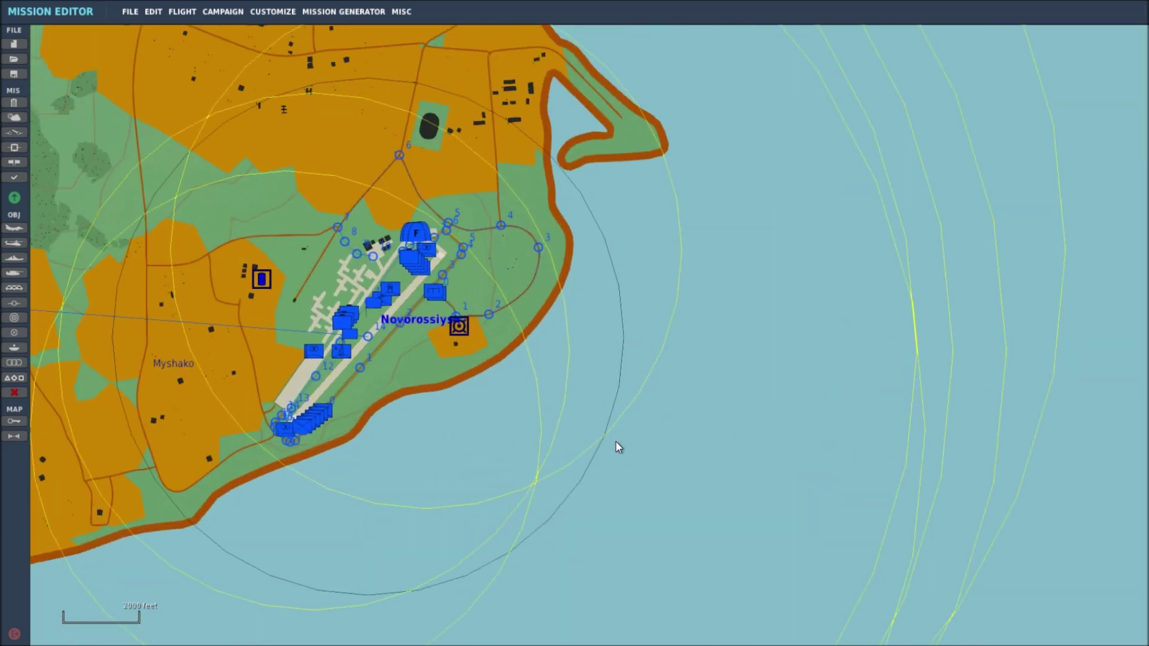
pyautogui.moveTo(748, 481); pyautogui.dragTo(761, 486)
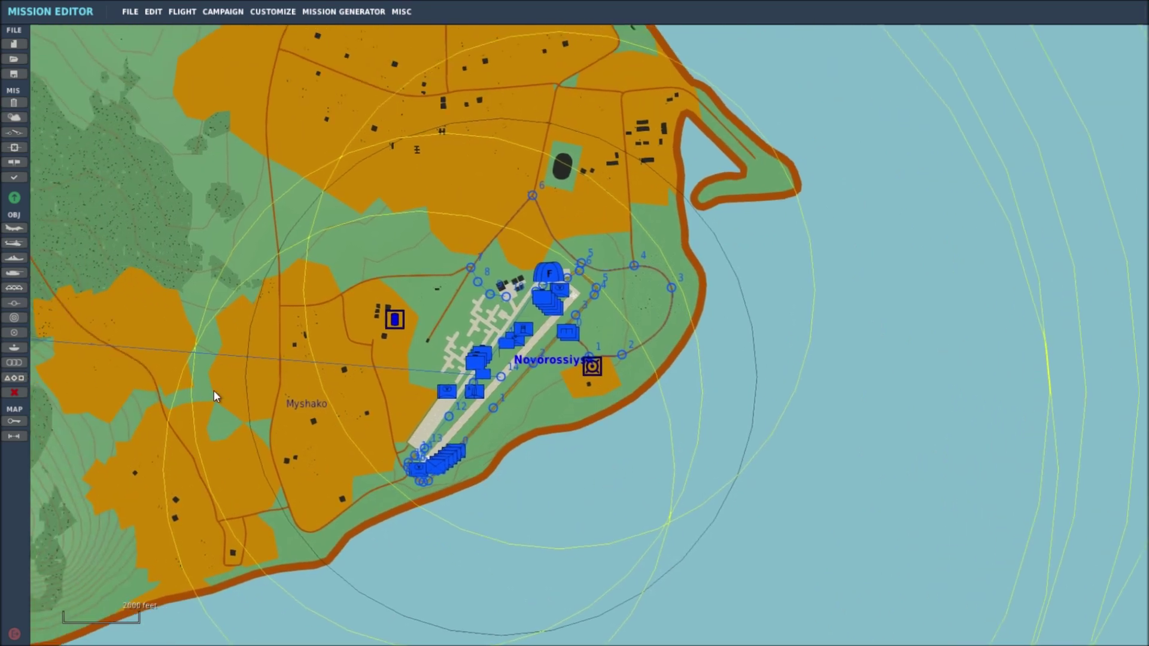
pyautogui.scroll(5, 553, 459)
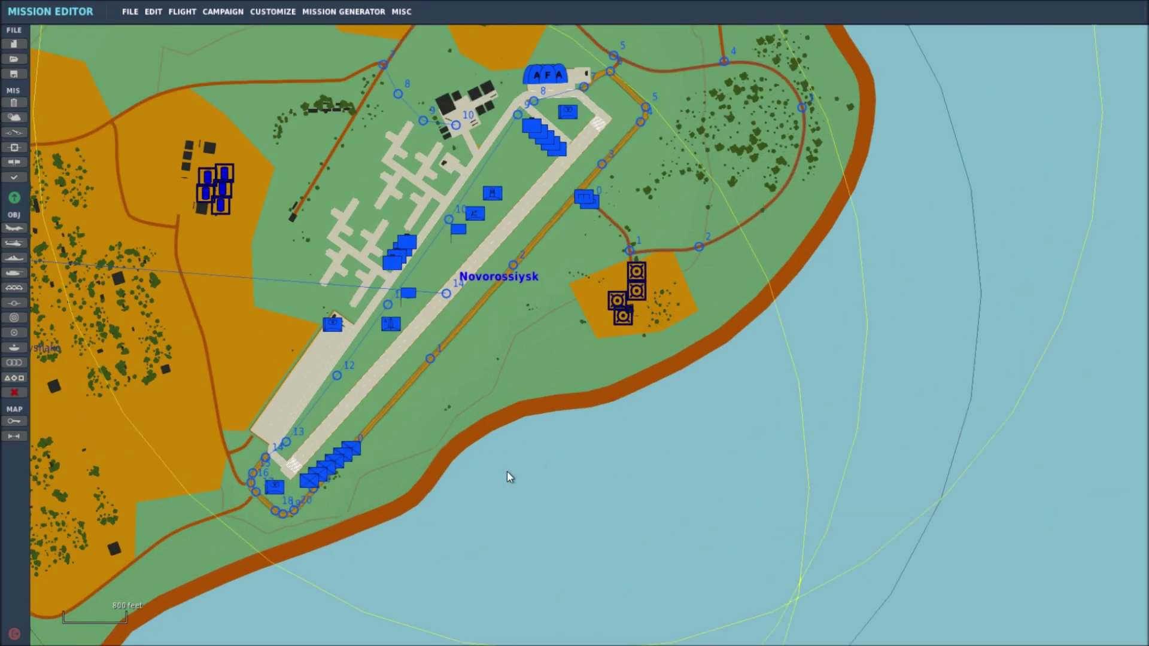
pyautogui.moveTo(601, 310); pyautogui.dragTo(617, 439)
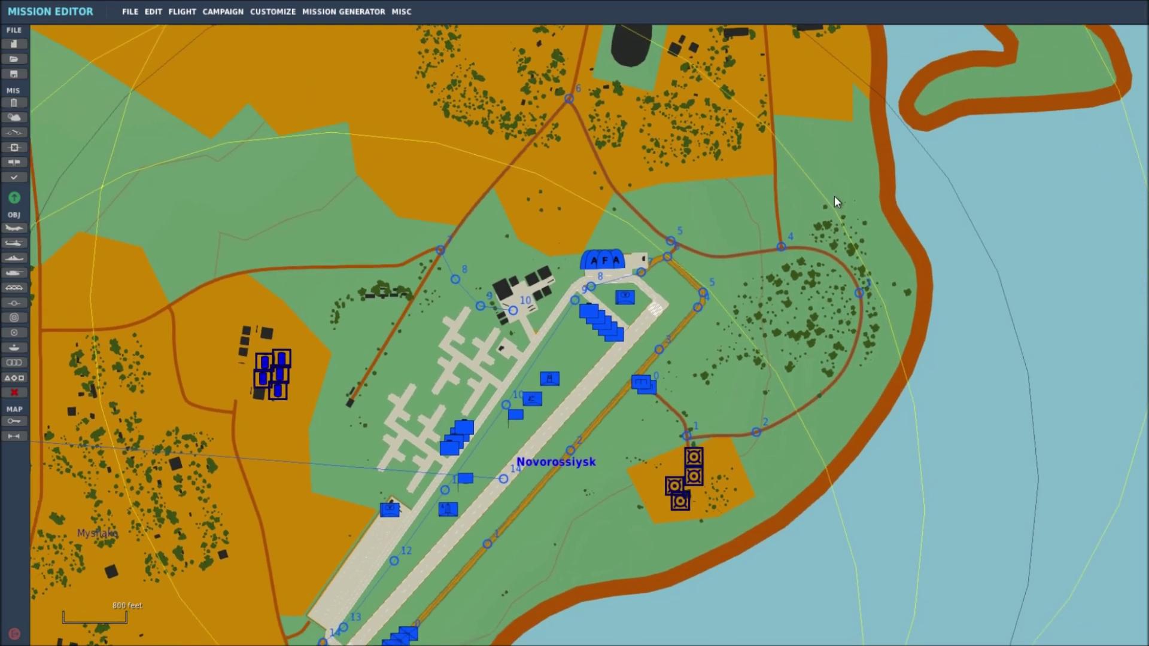
# Review the settings of the ASOR Aux1 Su-25T group parked on the ramp at the north end of Novorossiysk airfield
pyautogui.scroll(2, 638, 335)
pyautogui.scroll(3, 656, 357)
pyautogui.moveTo(684, 417); pyautogui.dragTo(585, 246)
pyautogui.click(387, 171)
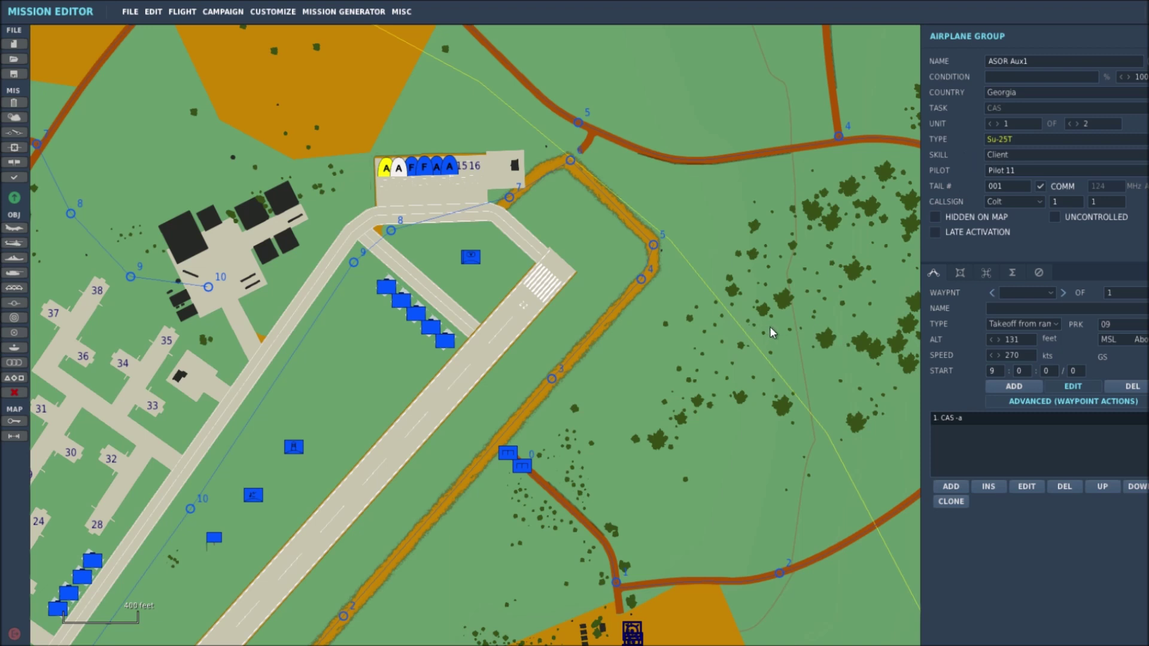
pyautogui.moveTo(770, 325); pyautogui.dragTo(741, 320, button='right')
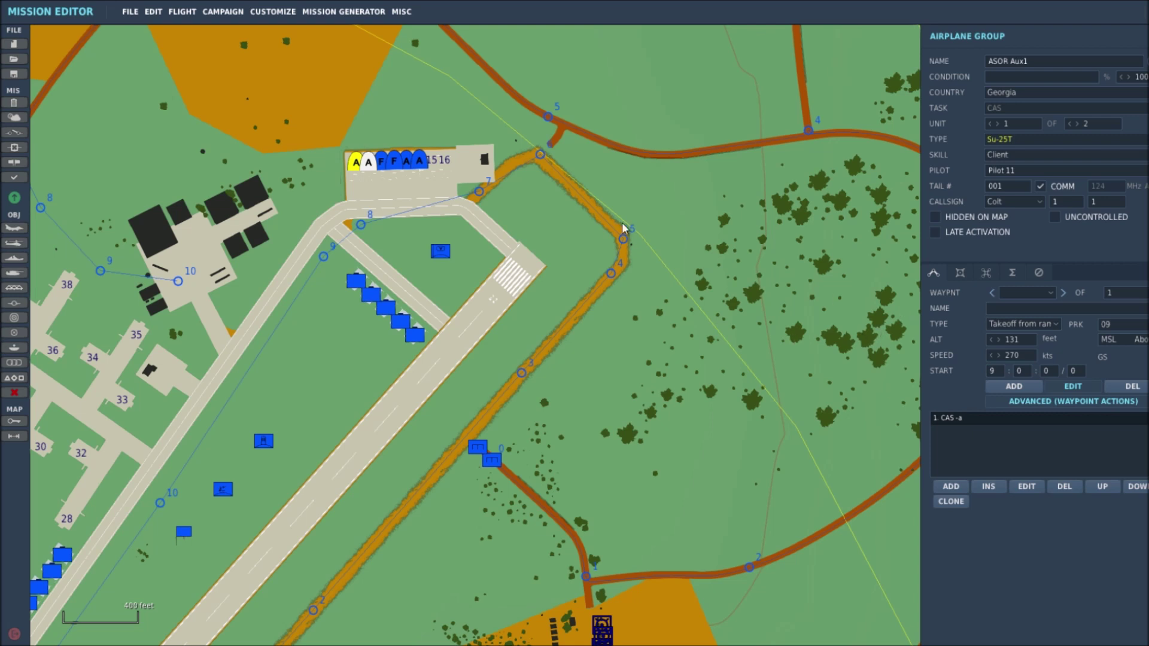
# Review the settings of the ASOR 234 Aux2 F-15C group parked beside the Su-25Ts at Novorossiysk
pyautogui.click(382, 164)
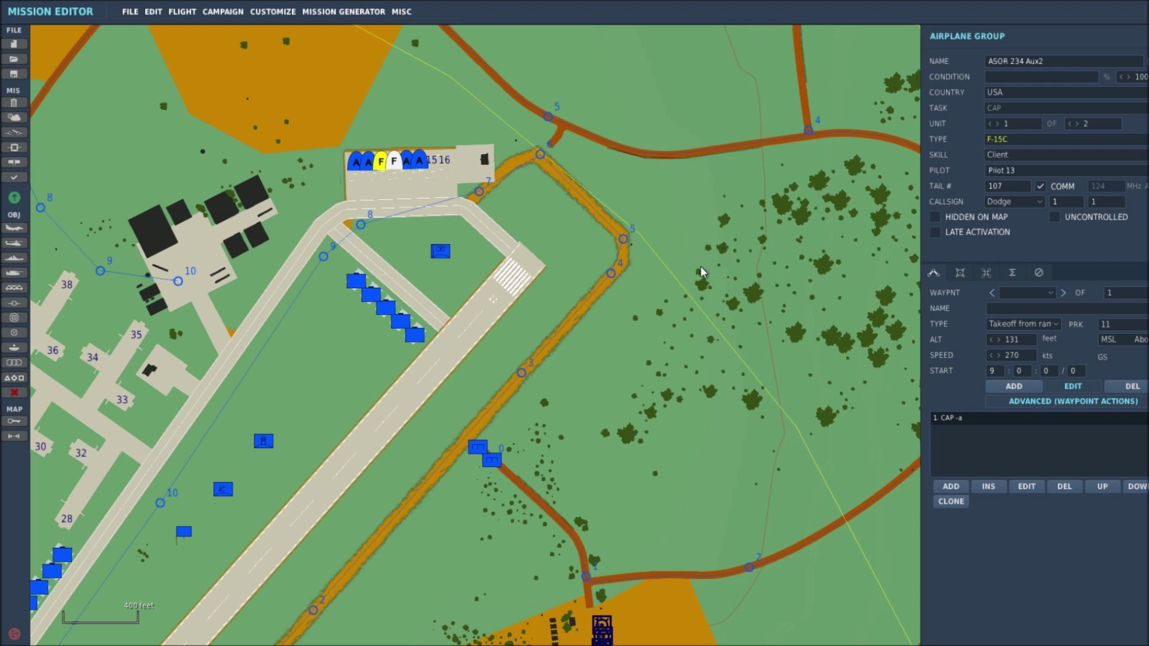
pyautogui.moveTo(644, 361); pyautogui.dragTo(670, 350, button='right')
pyautogui.moveTo(704, 291); pyautogui.dragTo(699, 313, button='right')
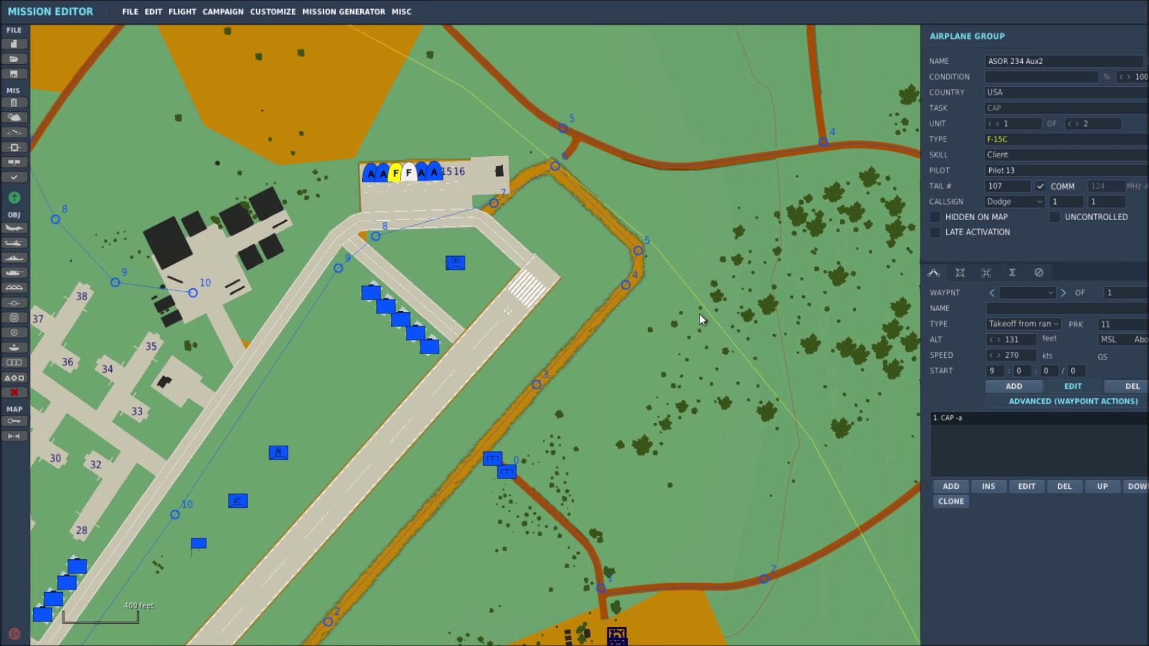
pyautogui.moveTo(725, 276); pyautogui.dragTo(726, 284, button='right')
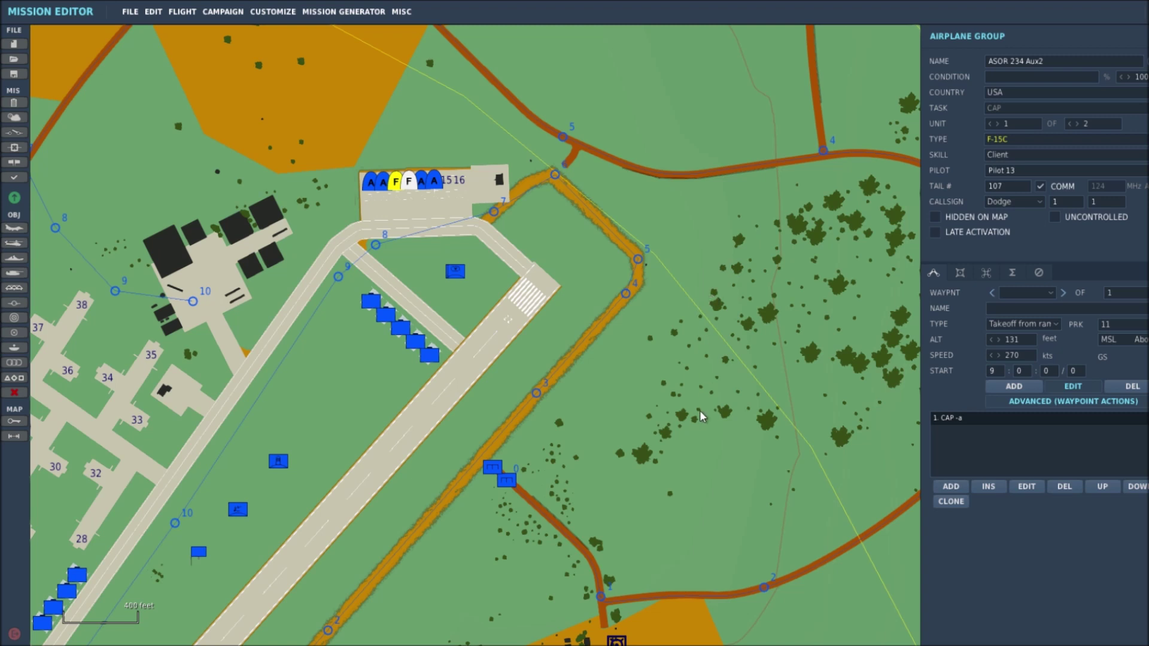
# Review the settings of the ASOR Aux3 A-10C group parked beside the F-15Cs at Novorossiysk, and deselect it
pyautogui.moveTo(689, 402); pyautogui.dragTo(692, 398)
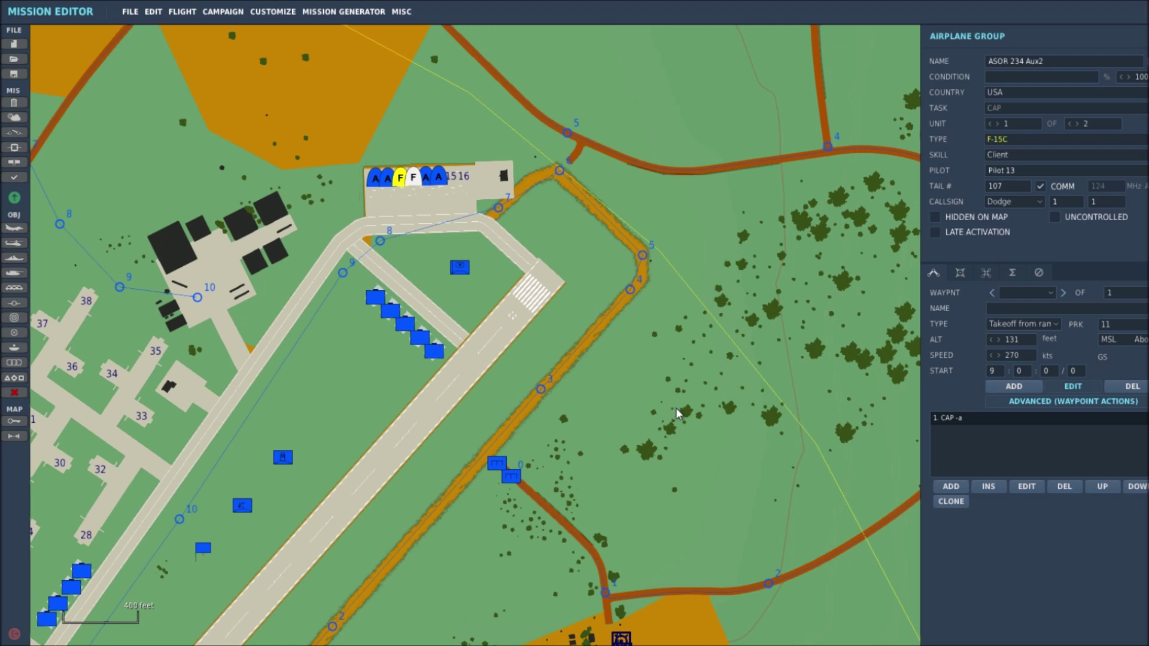
pyautogui.moveTo(676, 404); pyautogui.dragTo(670, 412)
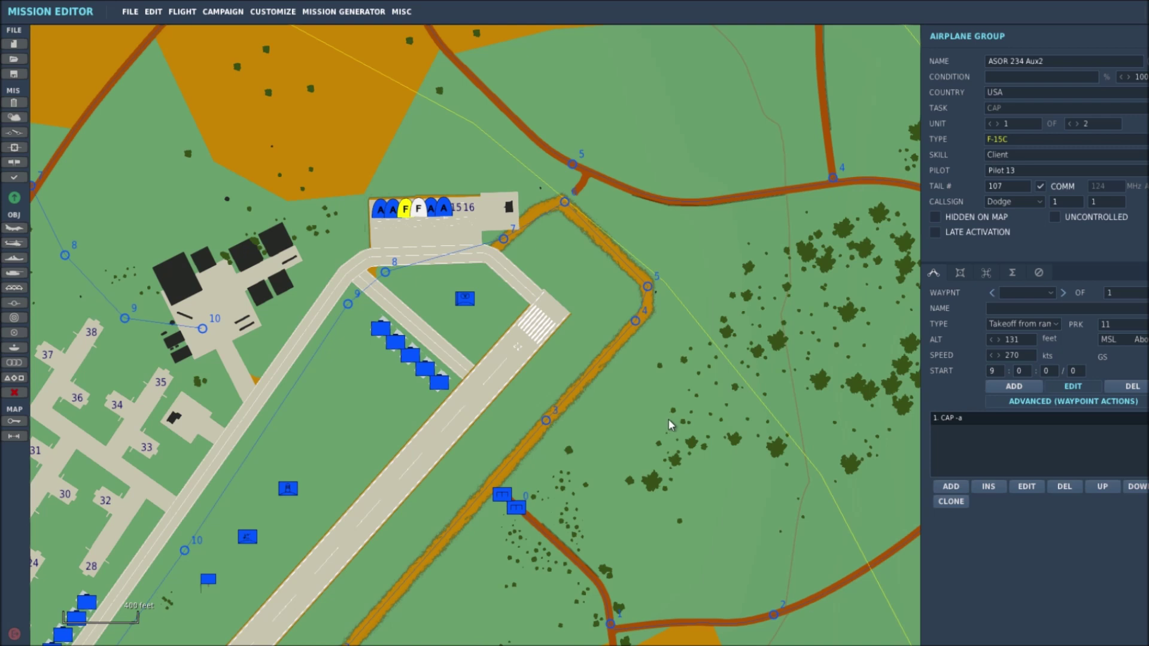
pyautogui.moveTo(669, 416); pyautogui.dragTo(668, 414)
pyautogui.moveTo(748, 265); pyautogui.dragTo(749, 276)
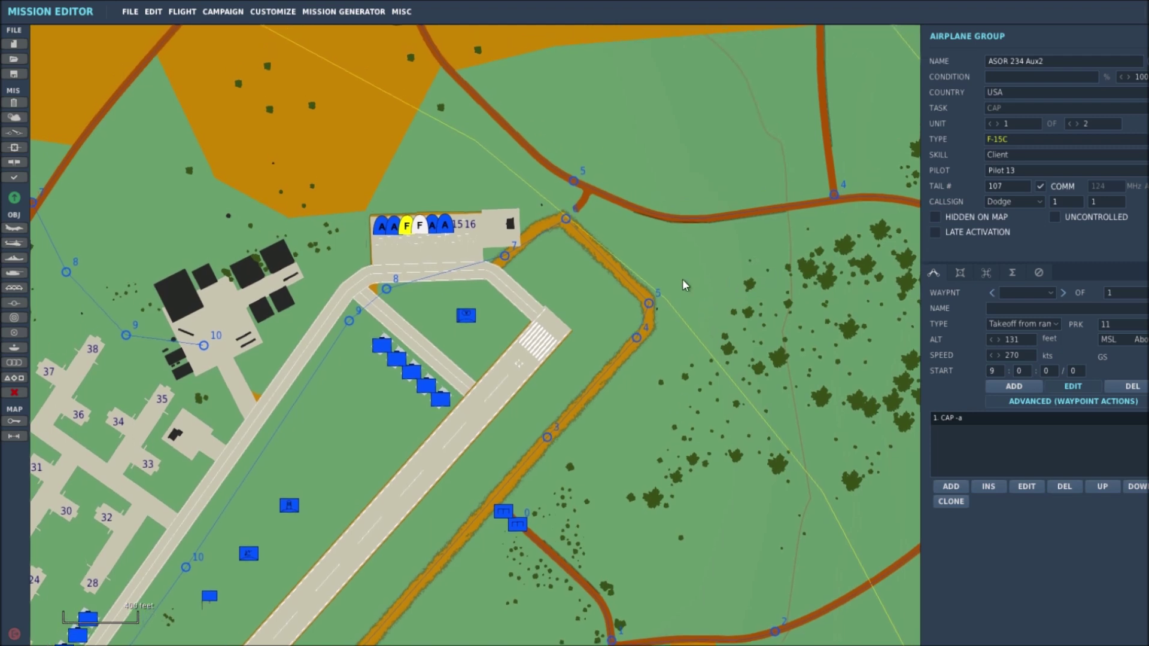
pyautogui.click(433, 229)
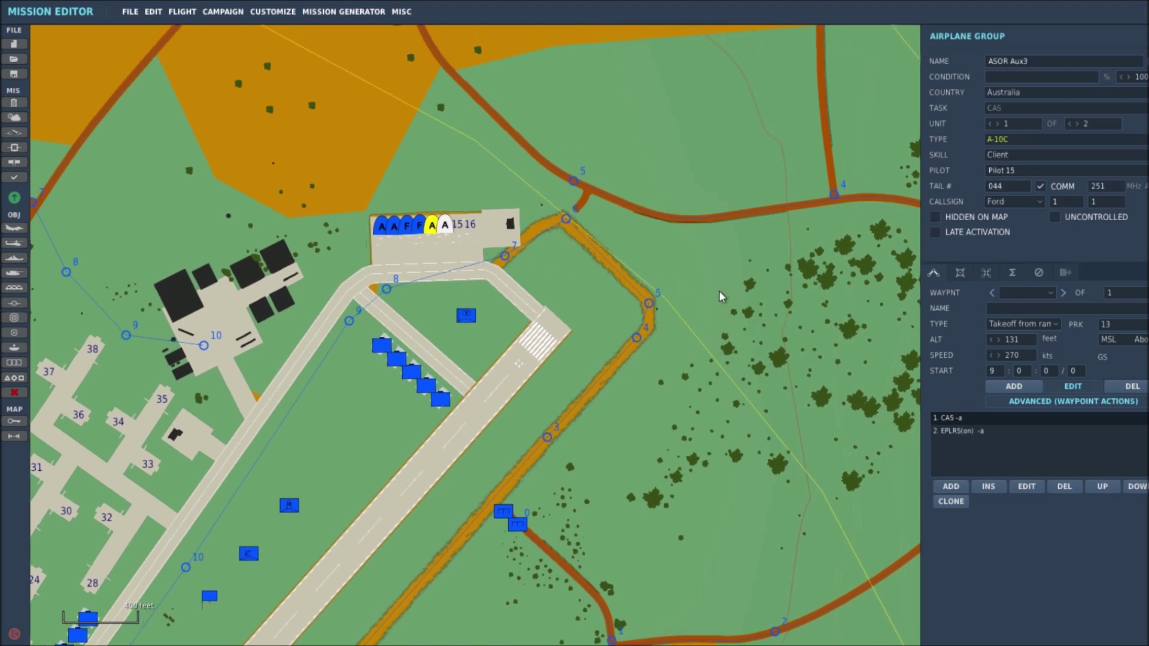
pyautogui.moveTo(781, 333); pyautogui.dragTo(785, 340)
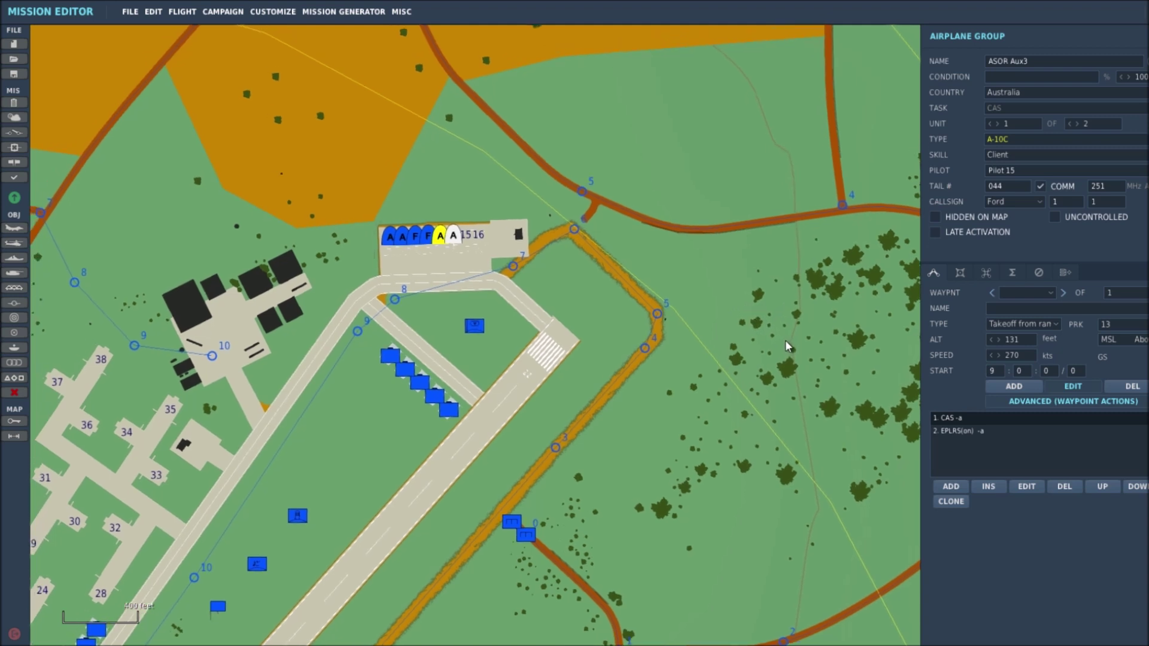
pyautogui.moveTo(748, 390); pyautogui.dragTo(741, 378)
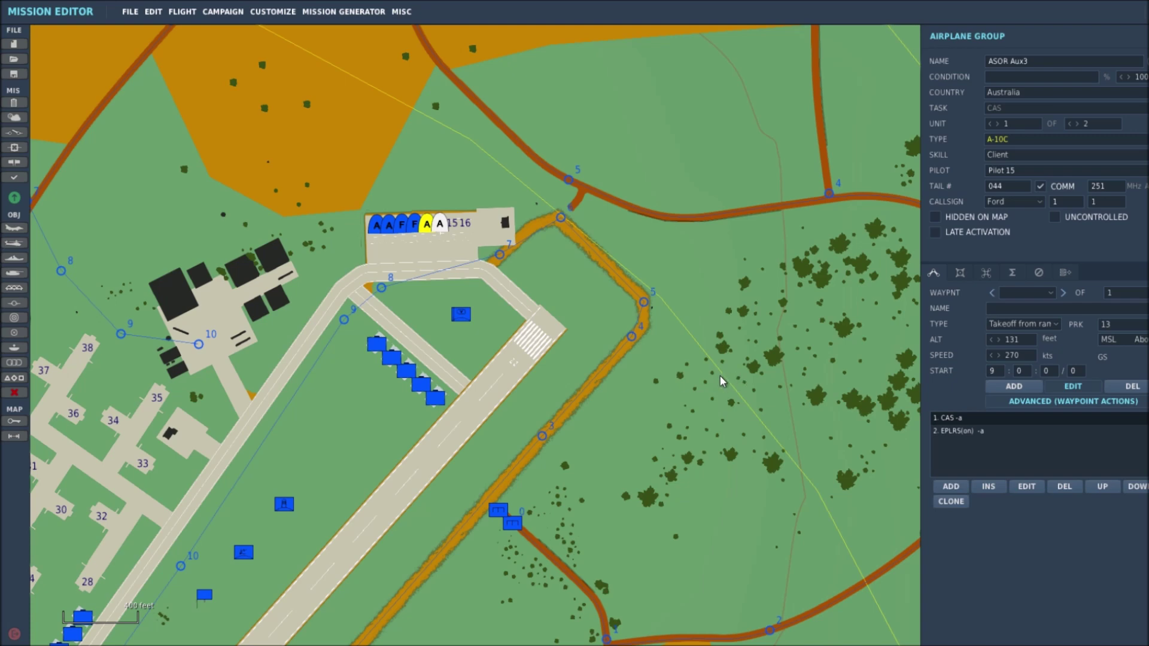
pyautogui.click(731, 376)
# Review the Infantry M4 group at the southwest end of the Novorossiysk runway and its patrol route around the airfield
pyautogui.scroll(-2, 677, 494)
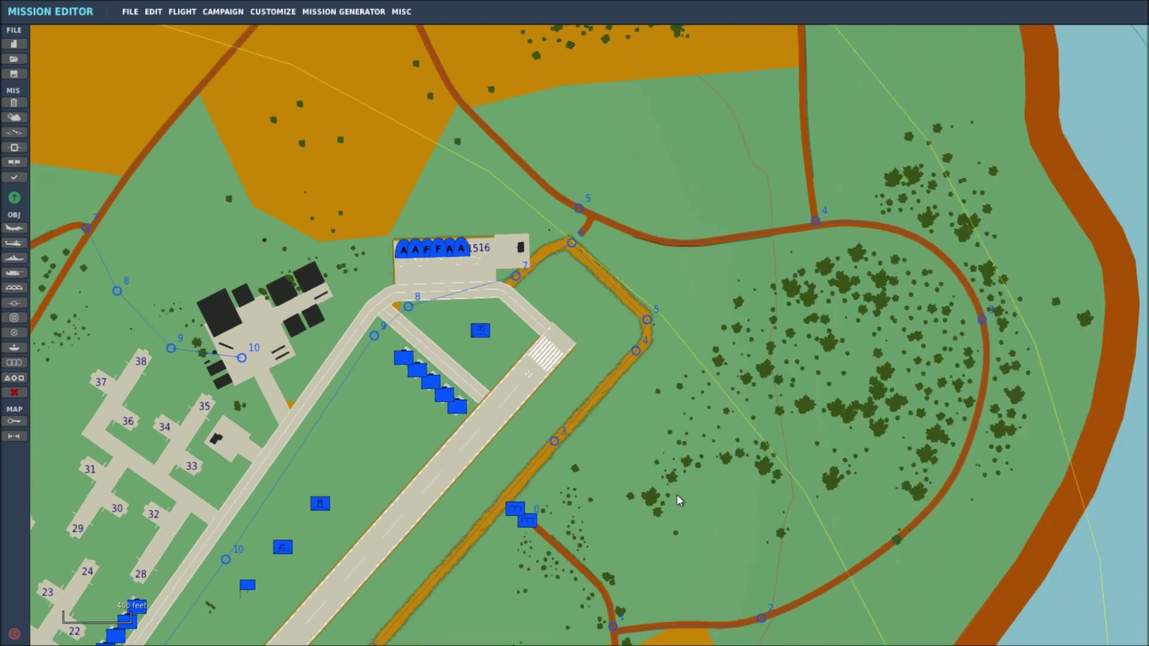
pyautogui.moveTo(686, 506); pyautogui.dragTo(782, 252)
pyautogui.scroll(-2, 587, 456)
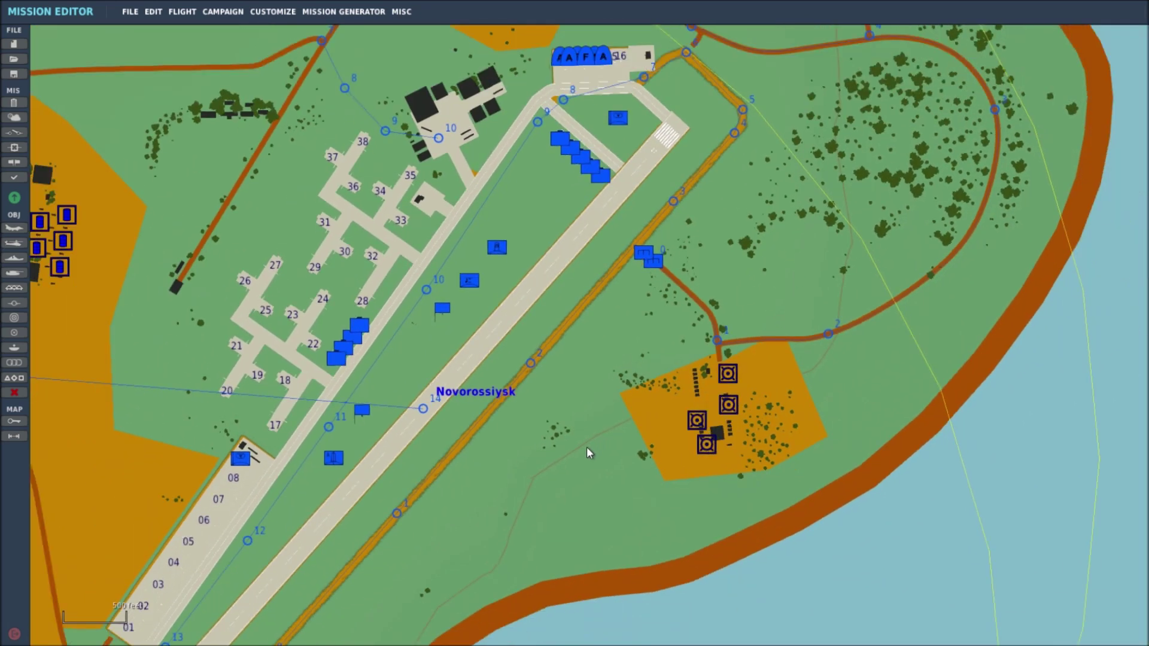
pyautogui.scroll(-4, 575, 480)
pyautogui.moveTo(627, 453); pyautogui.dragTo(700, 326)
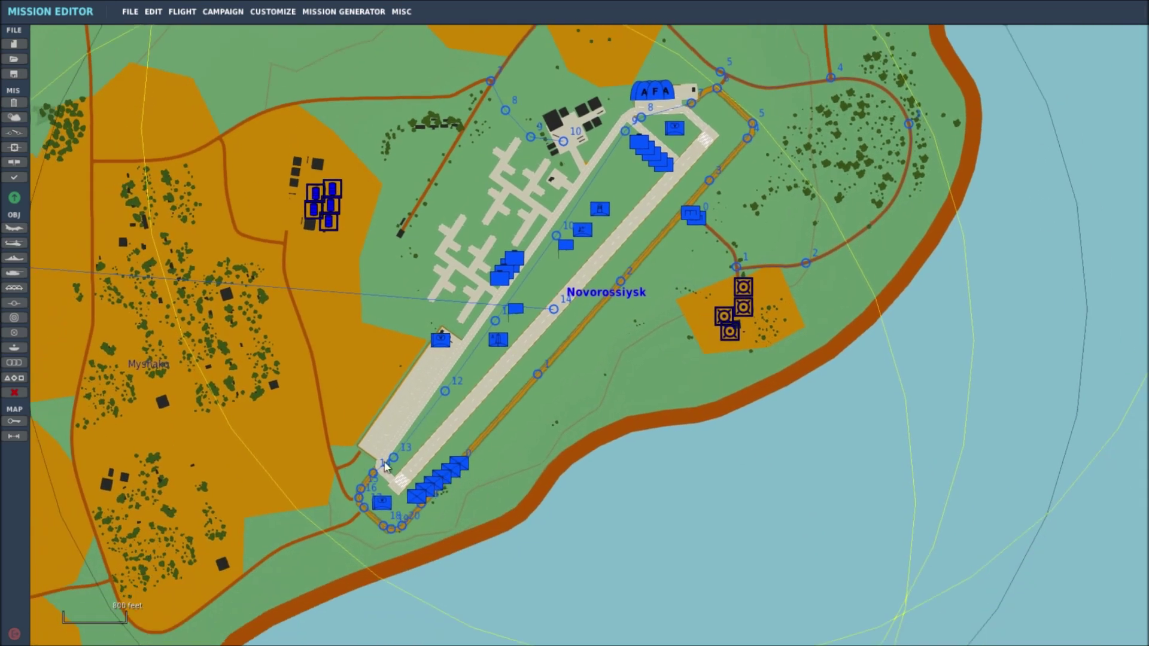
pyautogui.scroll(2, 462, 477)
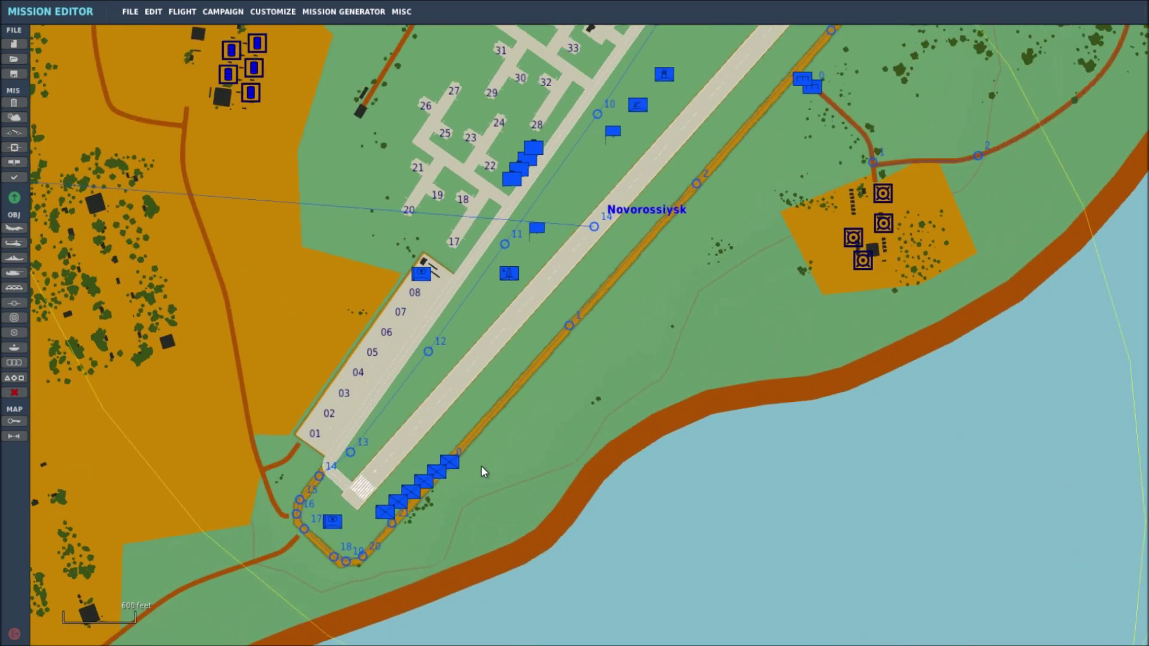
pyautogui.click(451, 464)
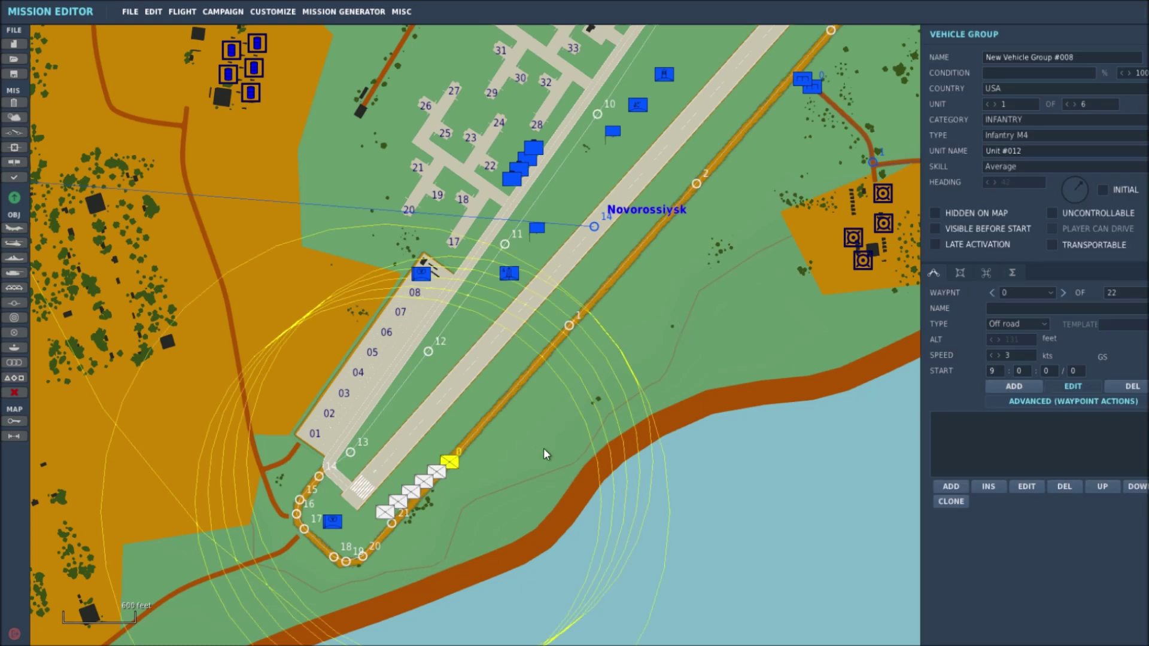
pyautogui.moveTo(630, 373); pyautogui.dragTo(553, 496, button='right')
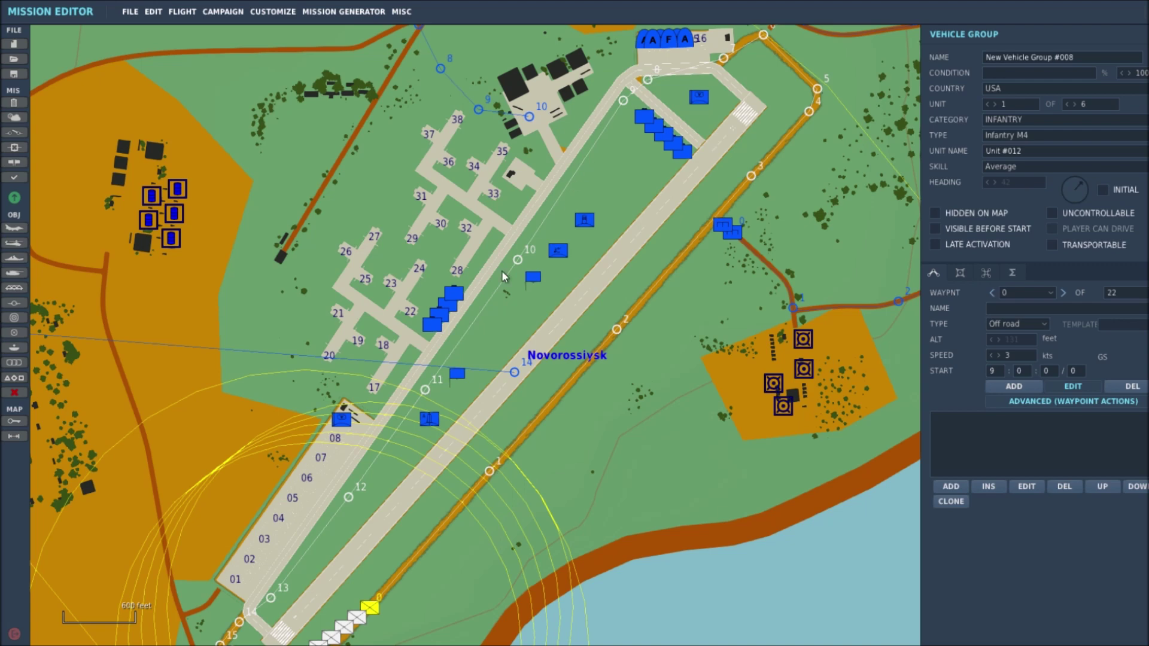
pyautogui.moveTo(669, 472); pyautogui.dragTo(675, 453, button='right')
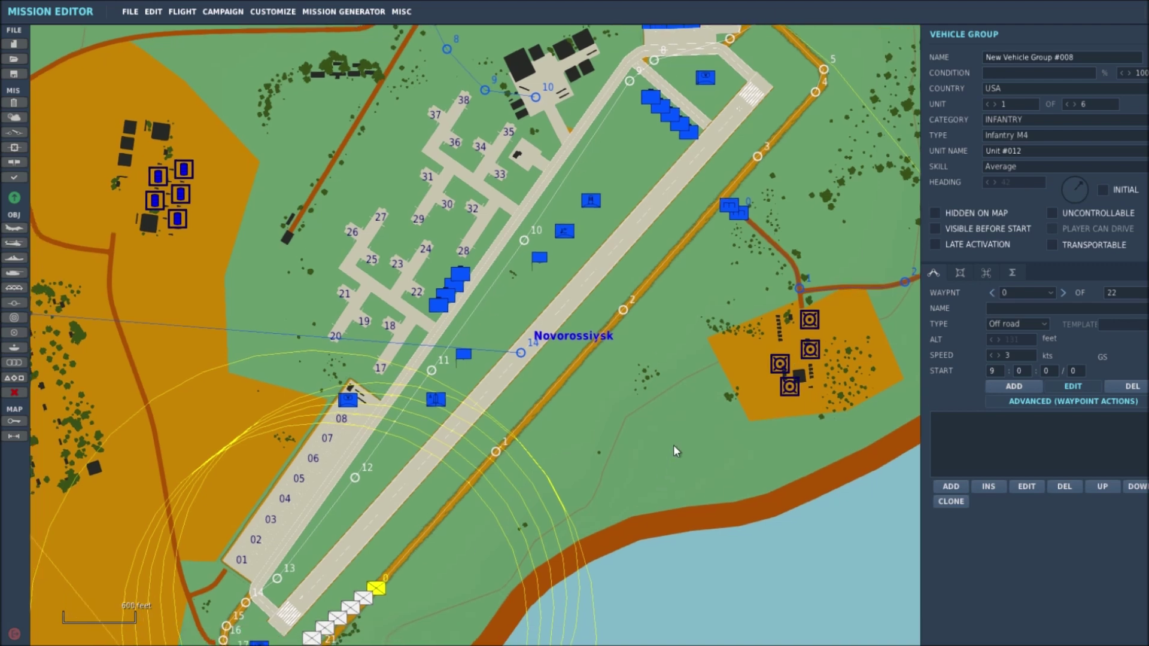
pyautogui.scroll(-3, 674, 447)
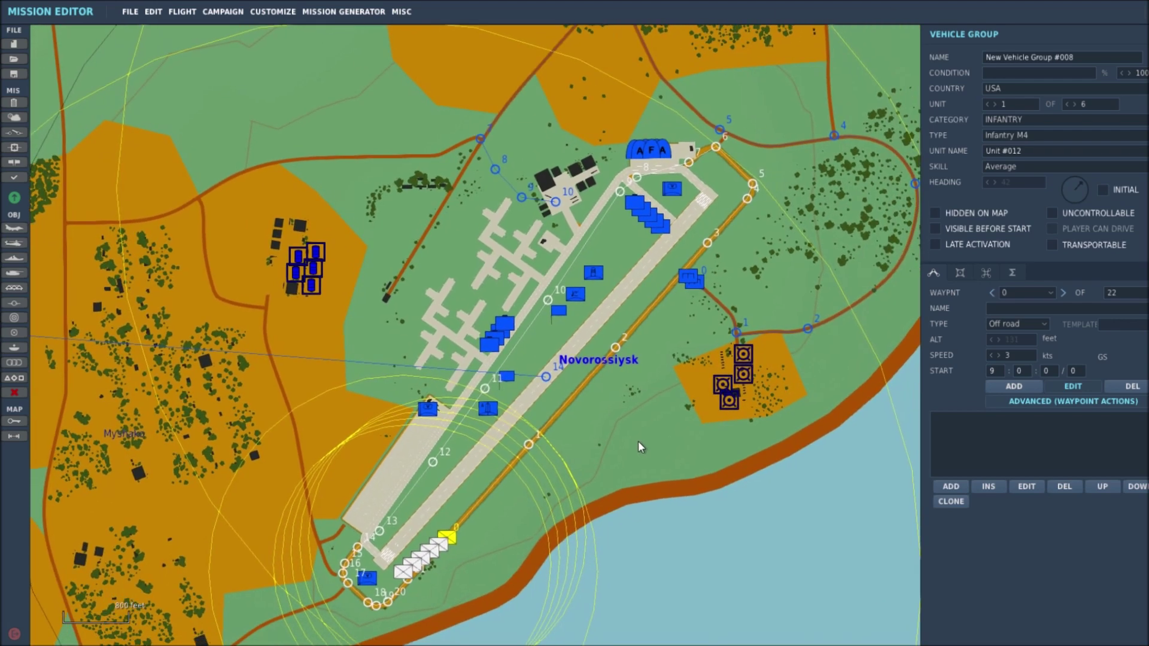
pyautogui.moveTo(636, 432); pyautogui.dragTo(632, 409, button='right')
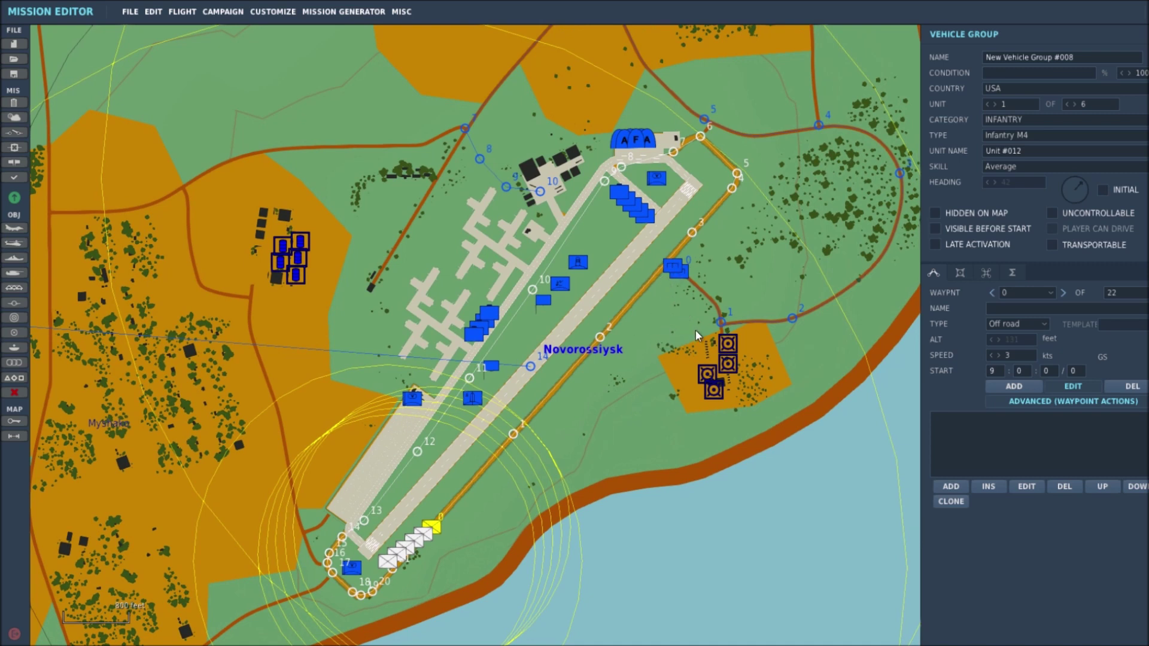
# Review waypoints 1, 2 and 4 on the road route of the M978 HEMTT tanker group east of the runway
pyautogui.click(721, 323)
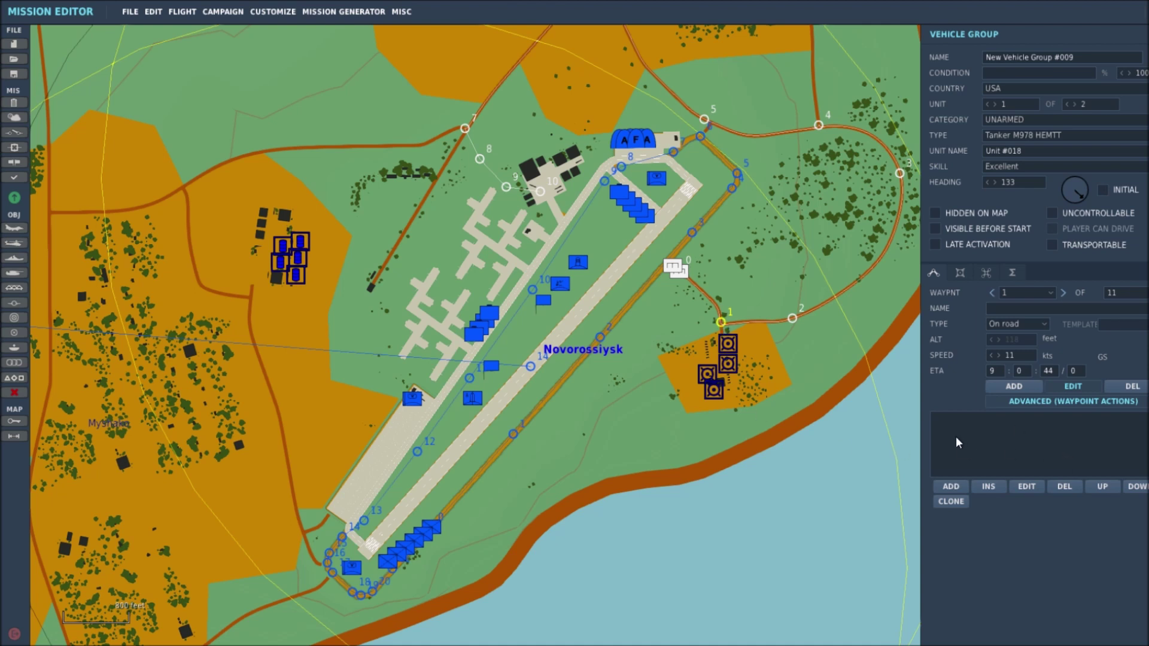
pyautogui.click(793, 319)
pyautogui.click(721, 322)
pyautogui.click(819, 125)
pyautogui.scroll(-2, 710, 408)
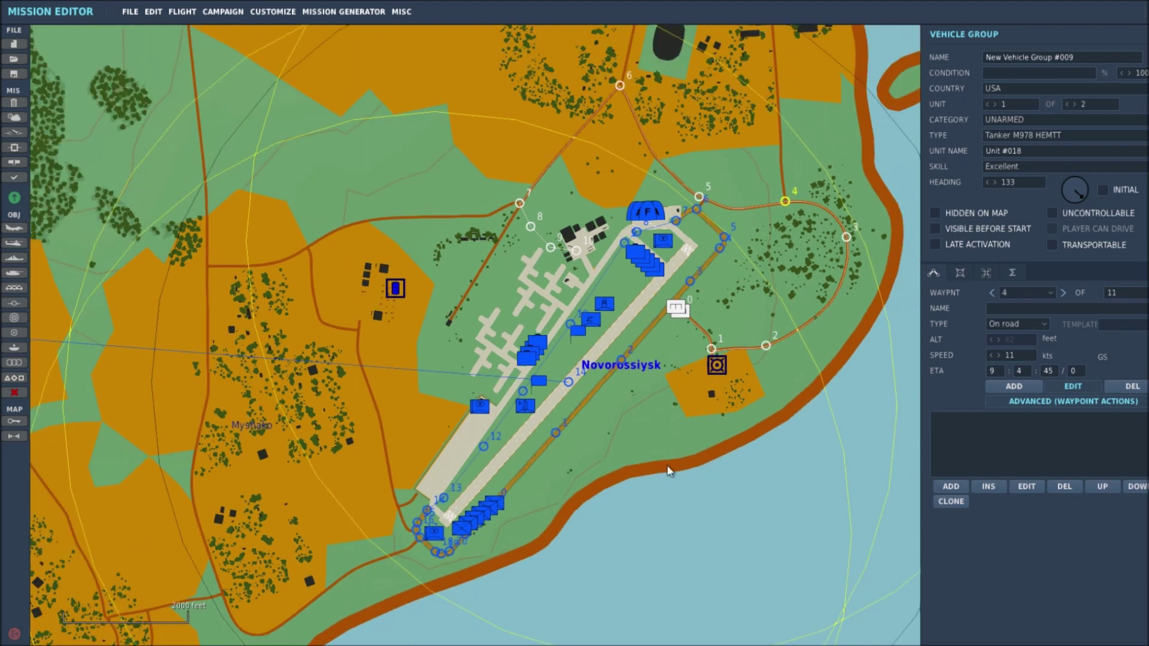
# Review the SAM Avenger M1097 group beside the Novorossiysk runway and its range rings across the wider region, and deselect it
pyautogui.scroll(3, 669, 471)
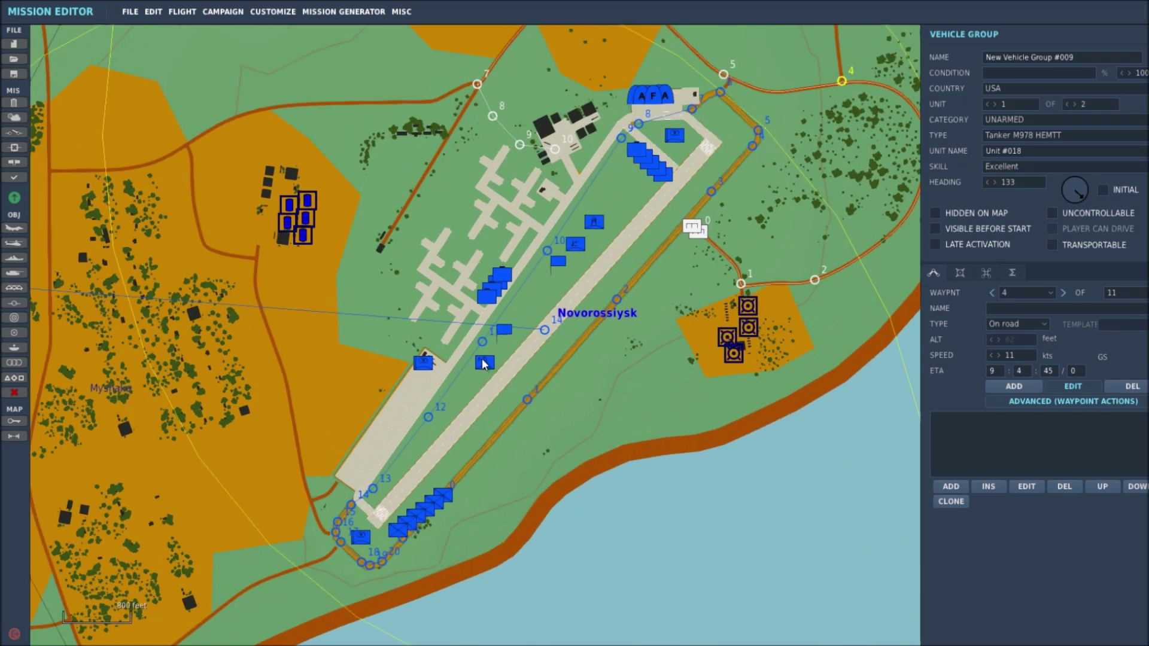
pyautogui.click(484, 363)
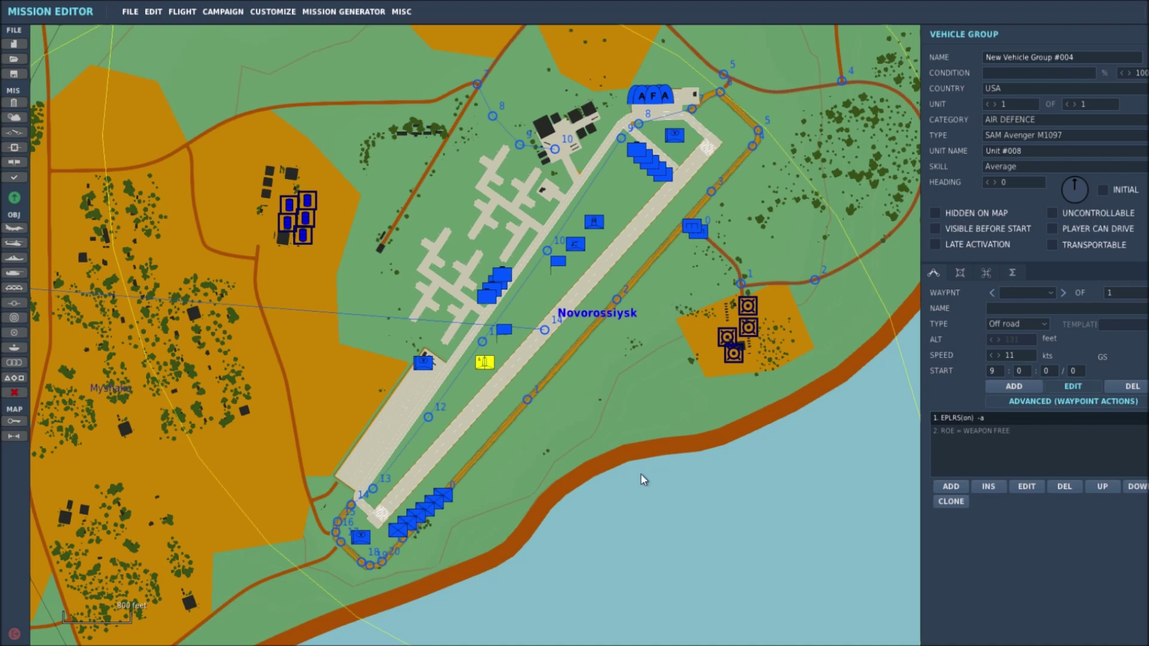
pyautogui.scroll(-3, 654, 475)
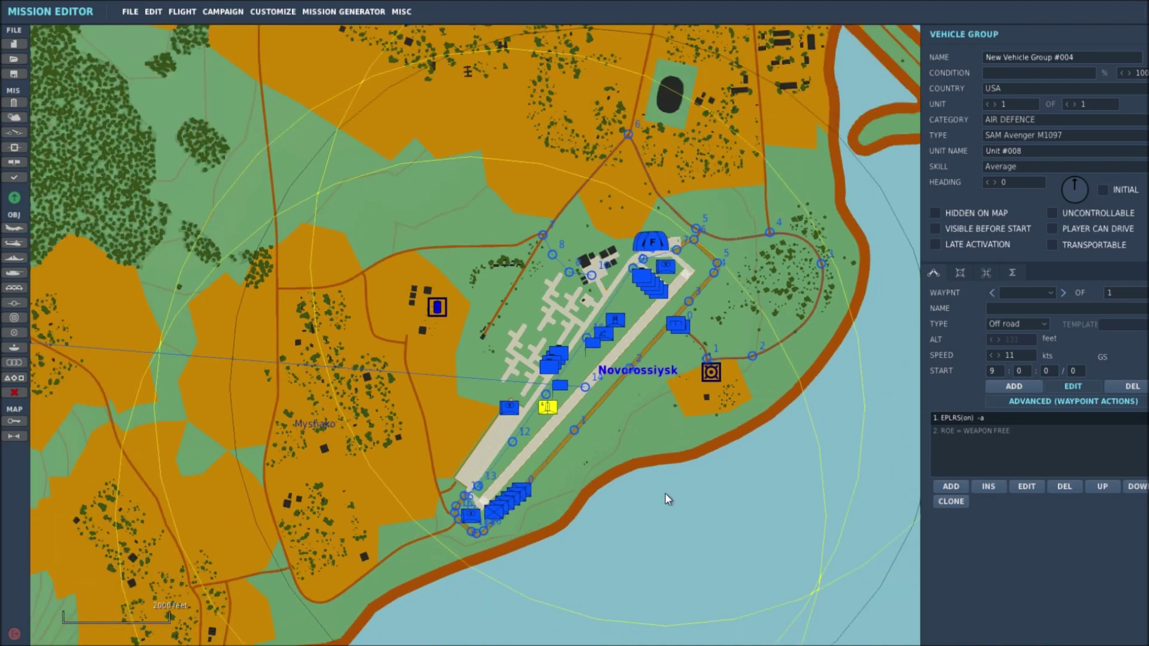
pyautogui.scroll(-1, 712, 554)
pyautogui.scroll(-6, 719, 559)
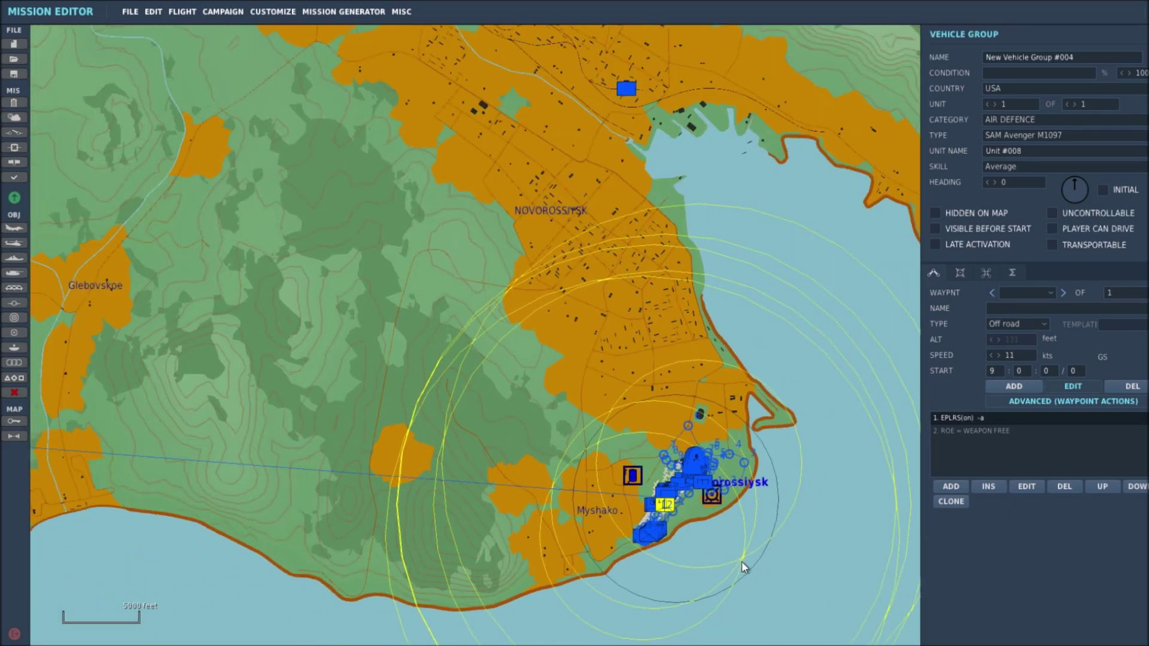
pyautogui.scroll(-4, 734, 523)
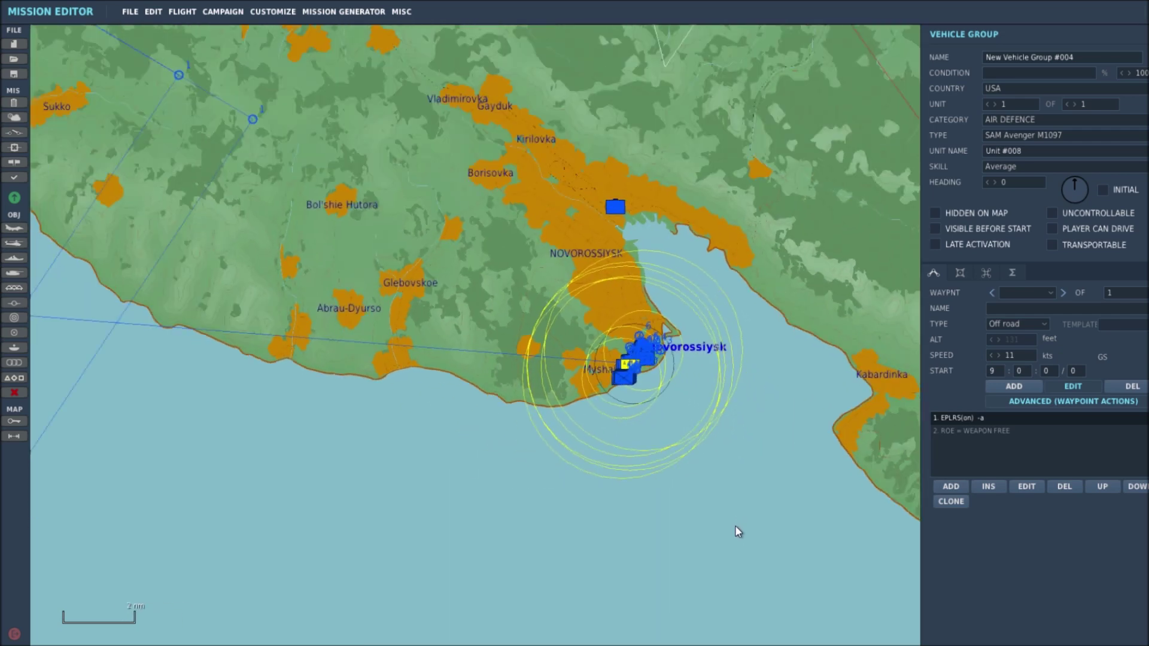
pyautogui.scroll(-4, 620, 511)
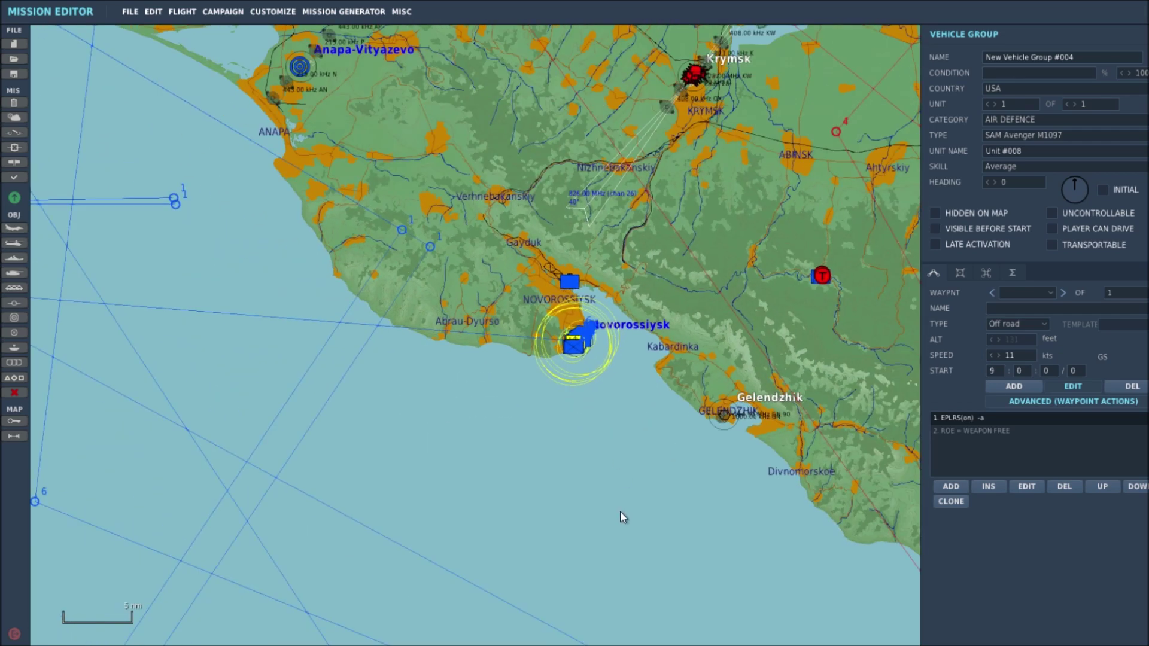
pyautogui.scroll(-5, 609, 501)
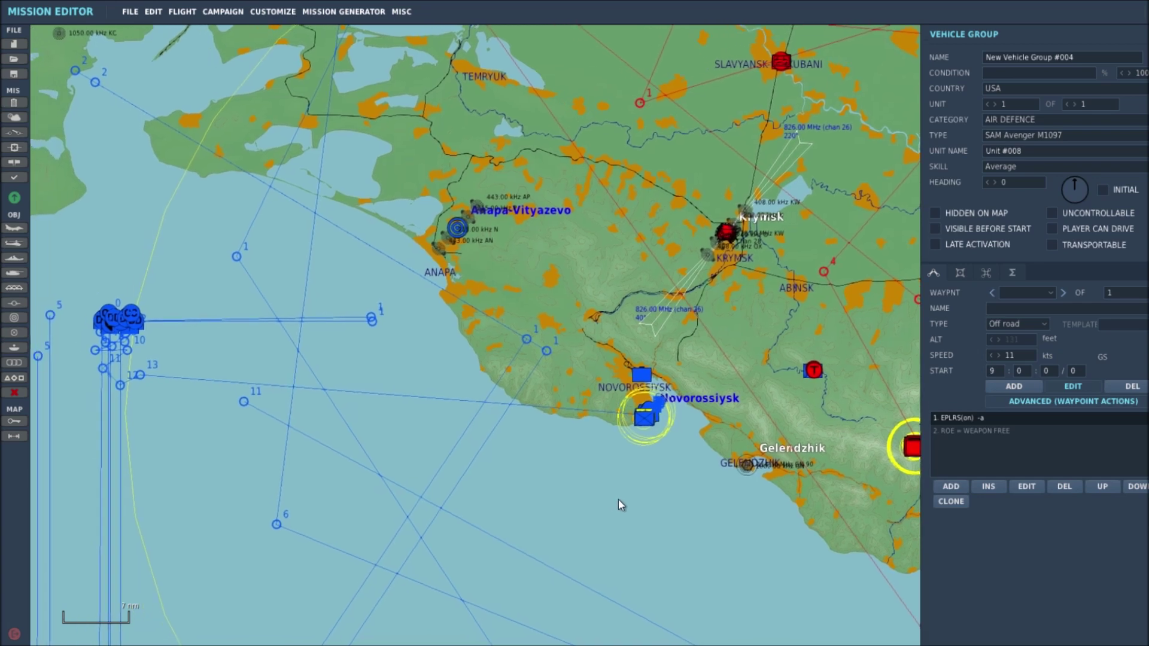
pyautogui.scroll(-1, 653, 423)
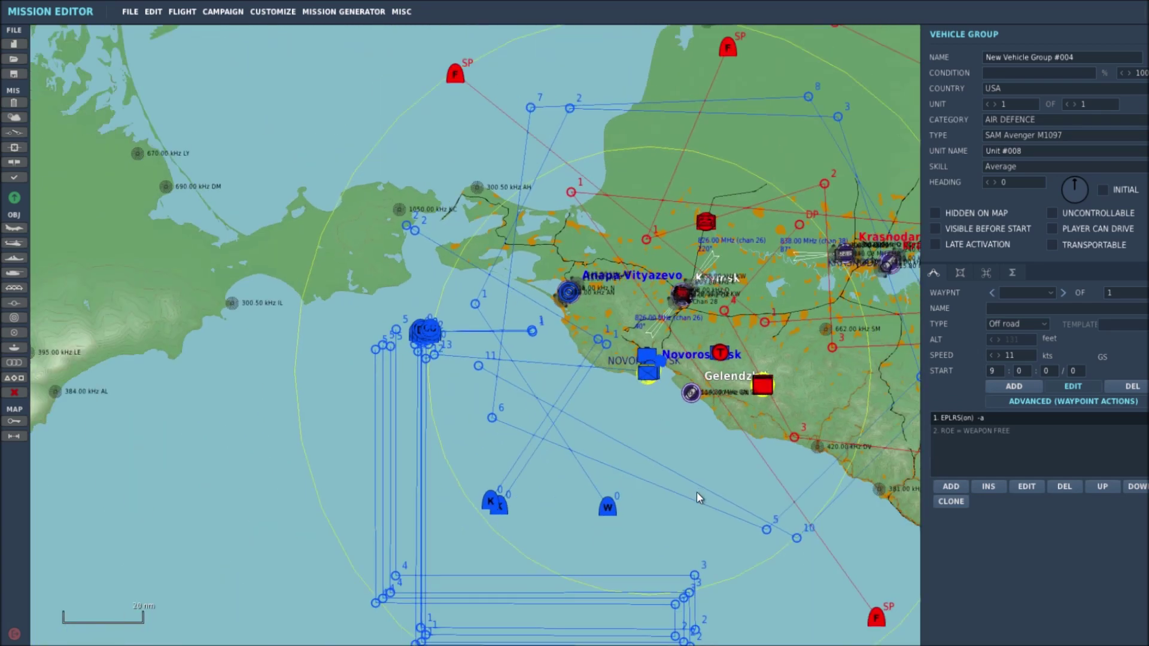
pyautogui.click(674, 514)
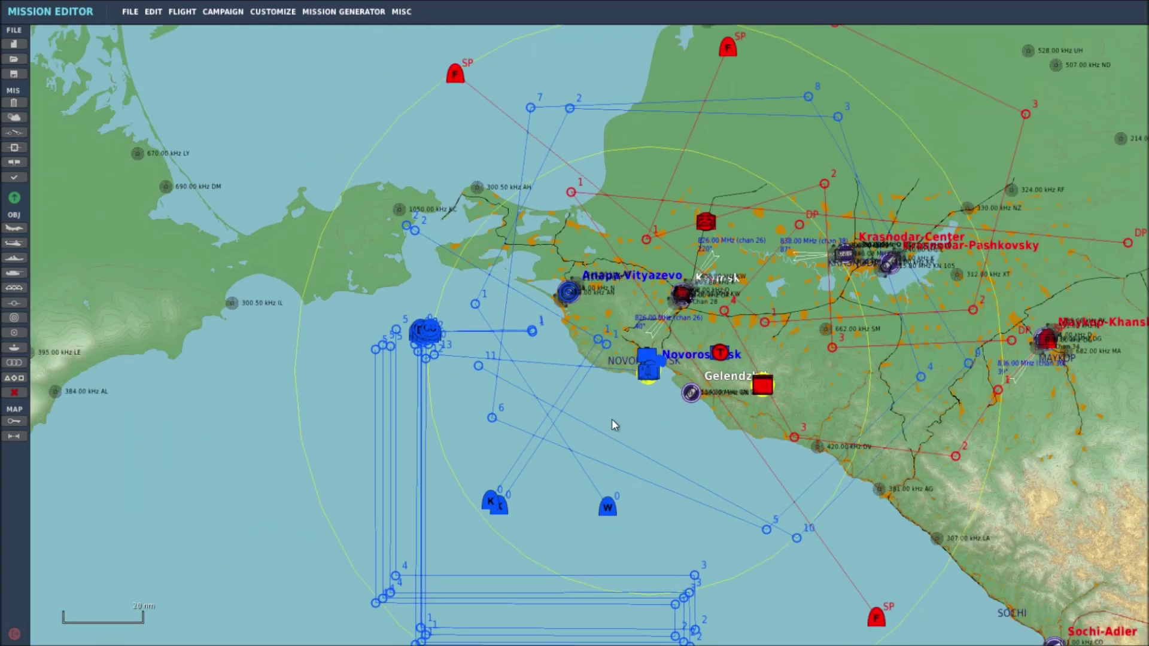
# Open the unit list and filter it to show only planes of the Blue coalition
pyautogui.click(18, 378)
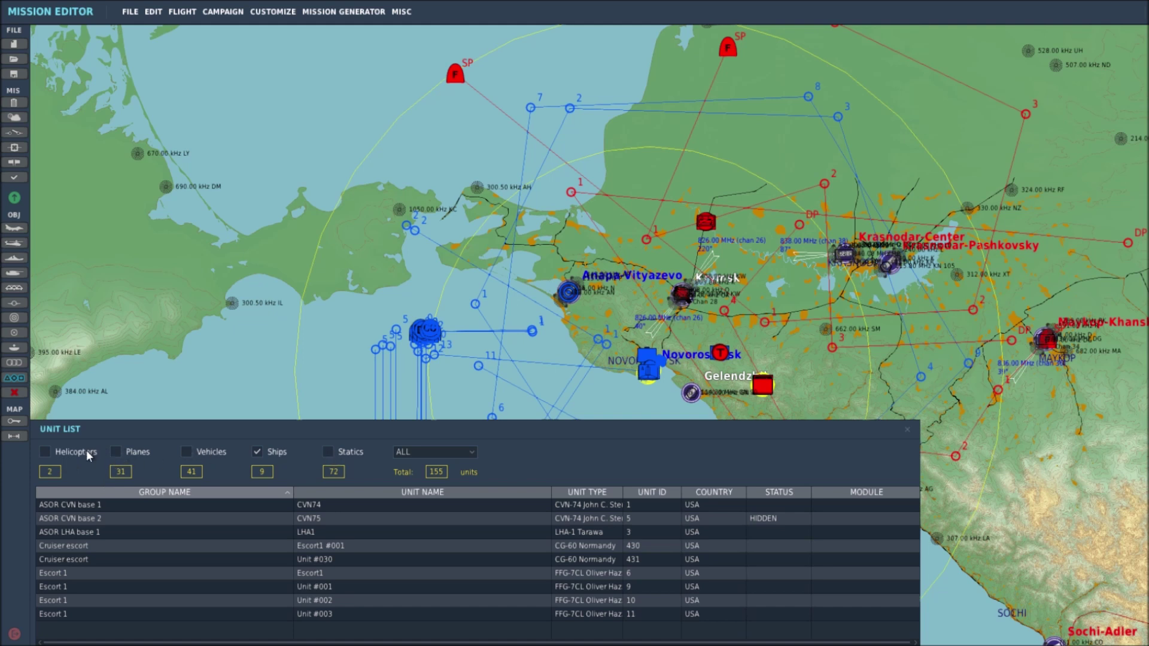
pyautogui.click(115, 453)
pyautogui.click(255, 453)
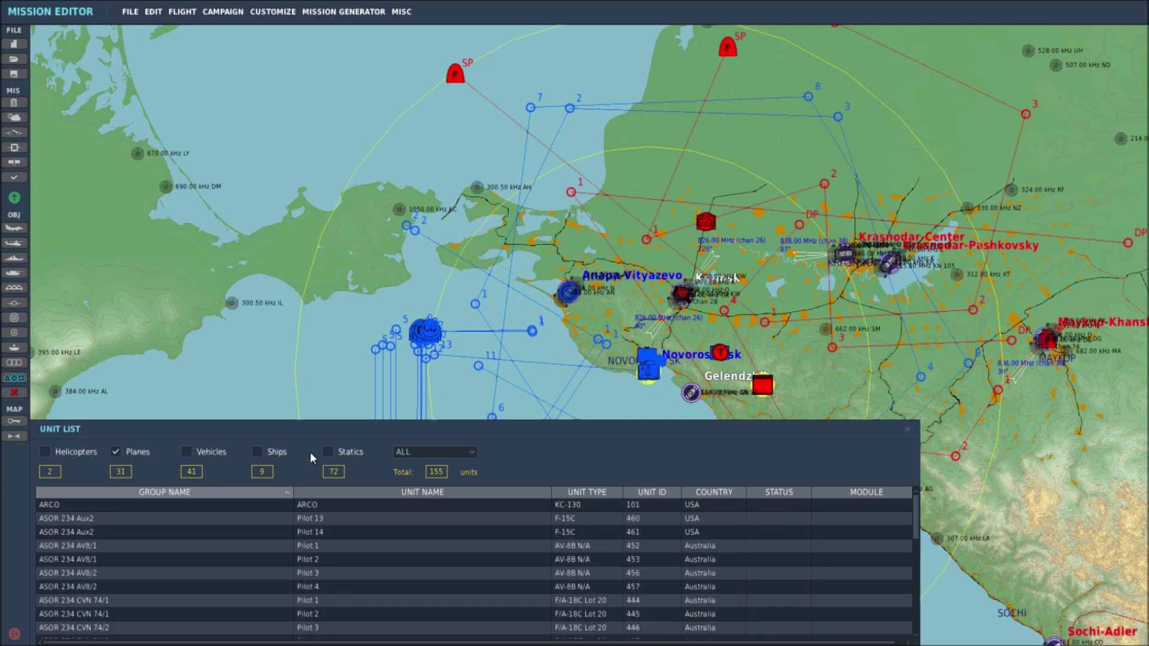
pyautogui.click(468, 452)
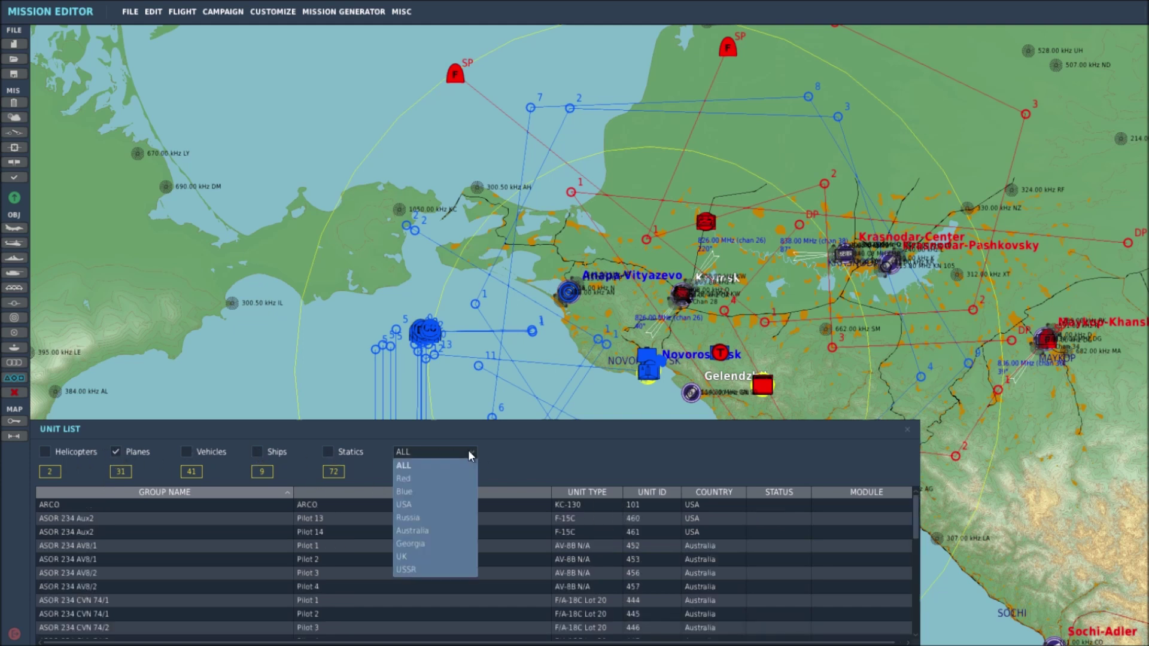
pyautogui.click(420, 491)
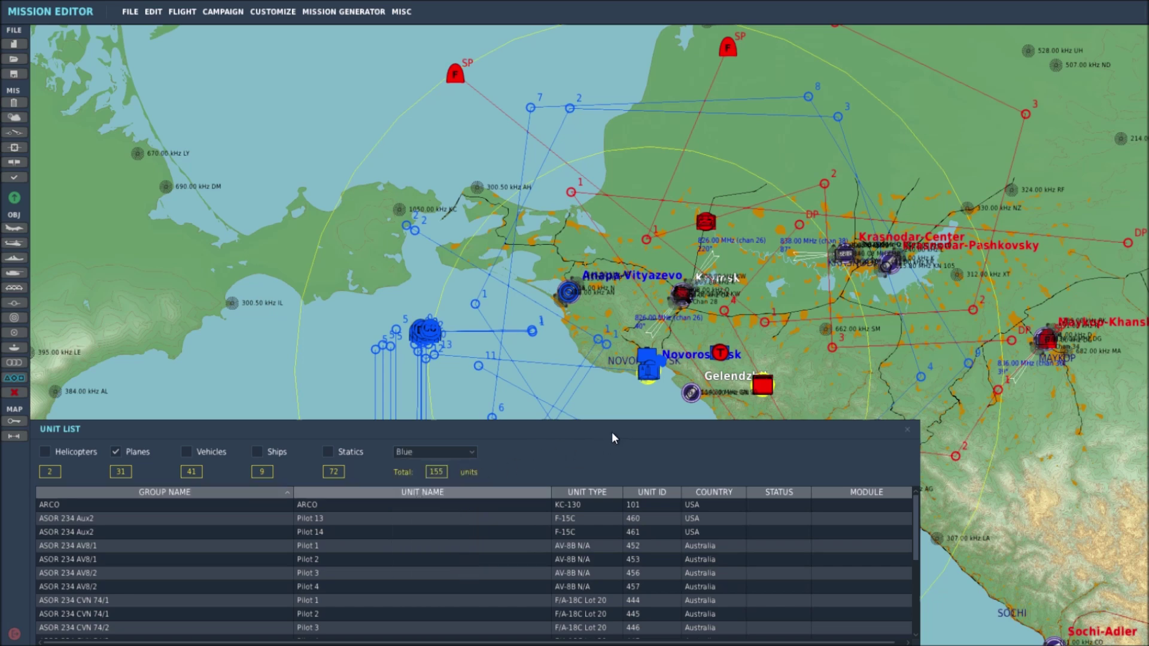
# Select the ARCO KC-130 in the unit list and review its settings, waypoint actions and location on the map
pyautogui.moveTo(541, 284); pyautogui.dragTo(335, 138, button='right')
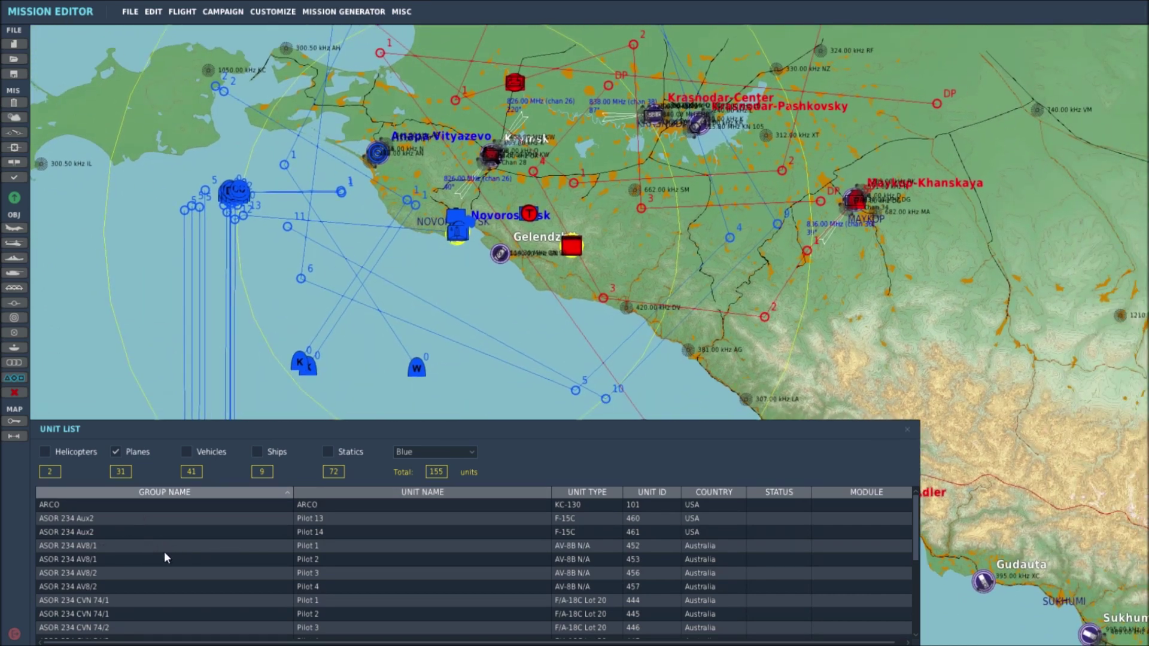
pyautogui.click(181, 508)
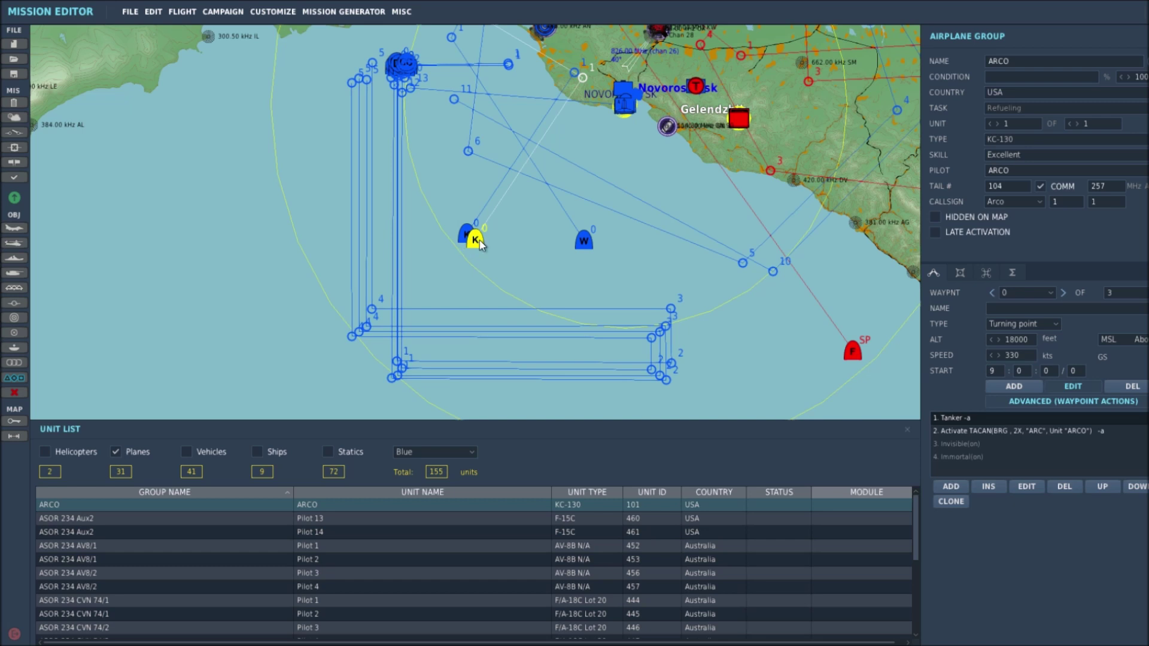
pyautogui.moveTo(744, 376); pyautogui.dragTo(680, 343, button='right')
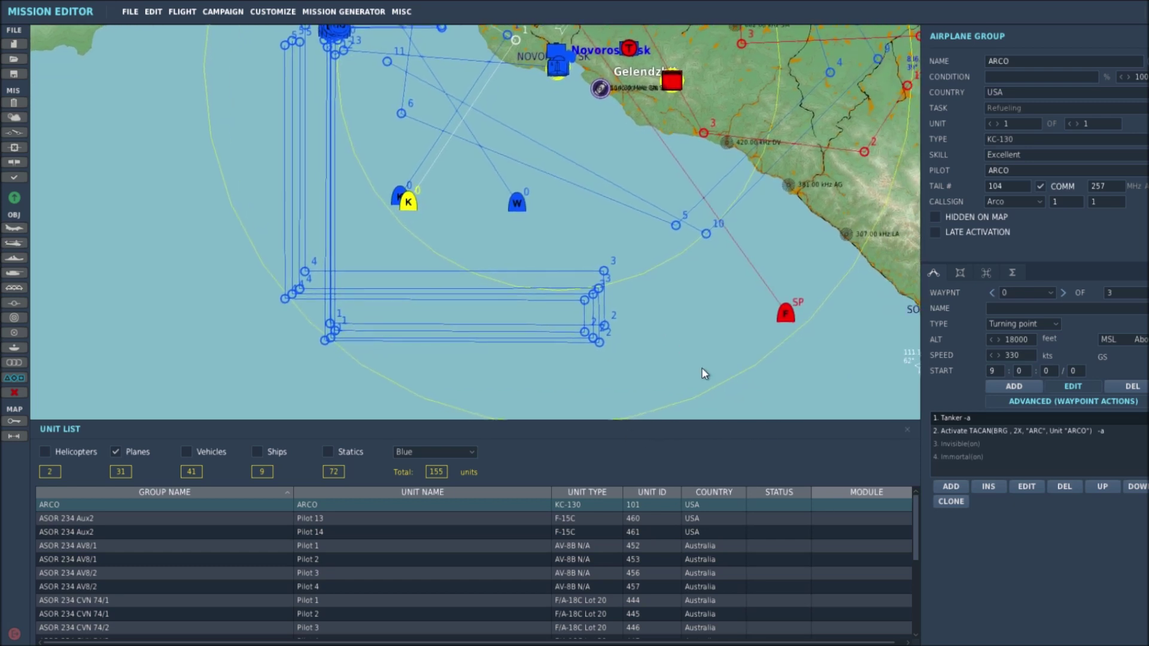
pyautogui.moveTo(807, 377); pyautogui.dragTo(779, 375, button='right')
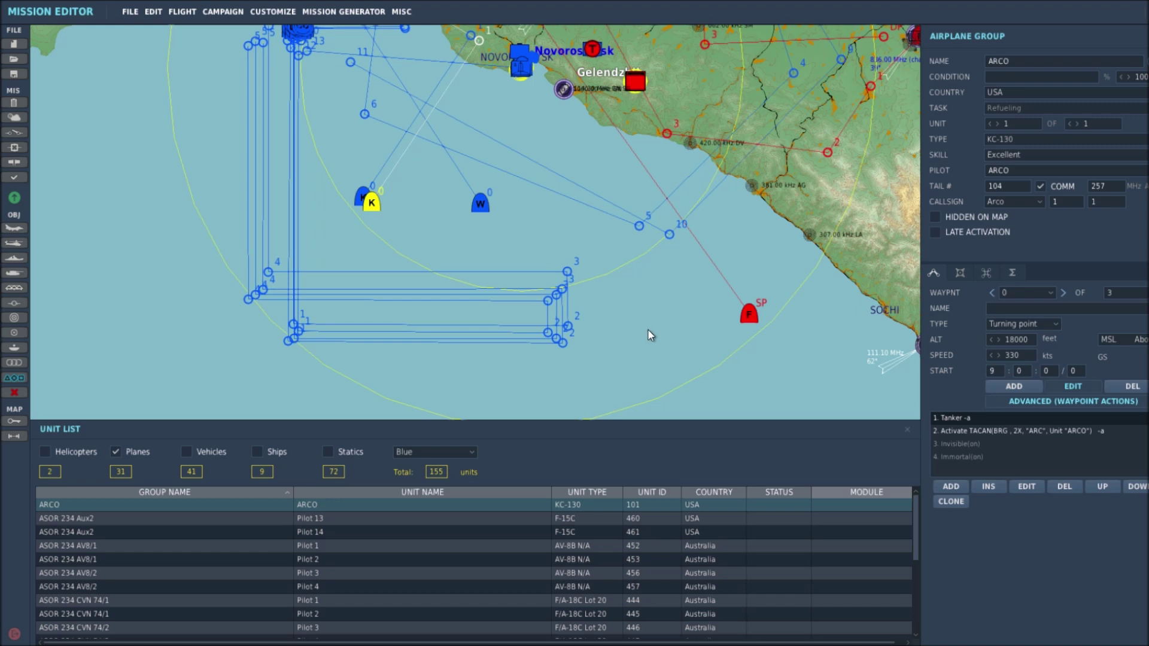
pyautogui.moveTo(648, 321); pyautogui.dragTo(650, 321, button='right')
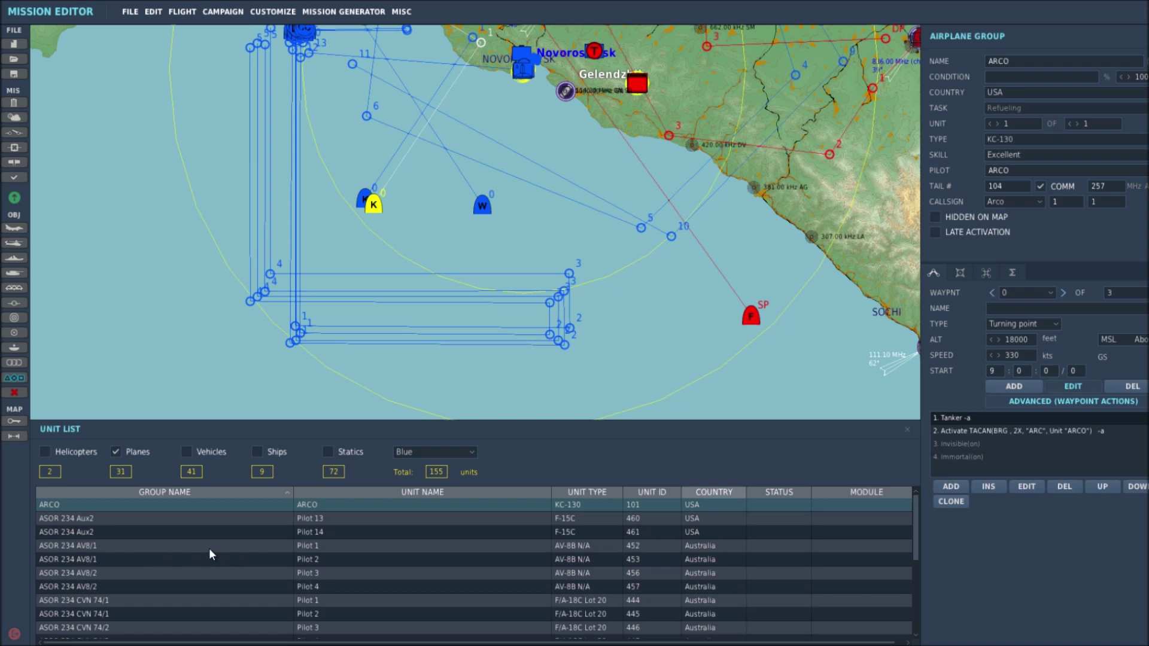
# Select the Texaco KC-130 in the unit list and review its tanker settings, waypoint actions and surroundings on the map
pyautogui.scroll(-7, 210, 550)
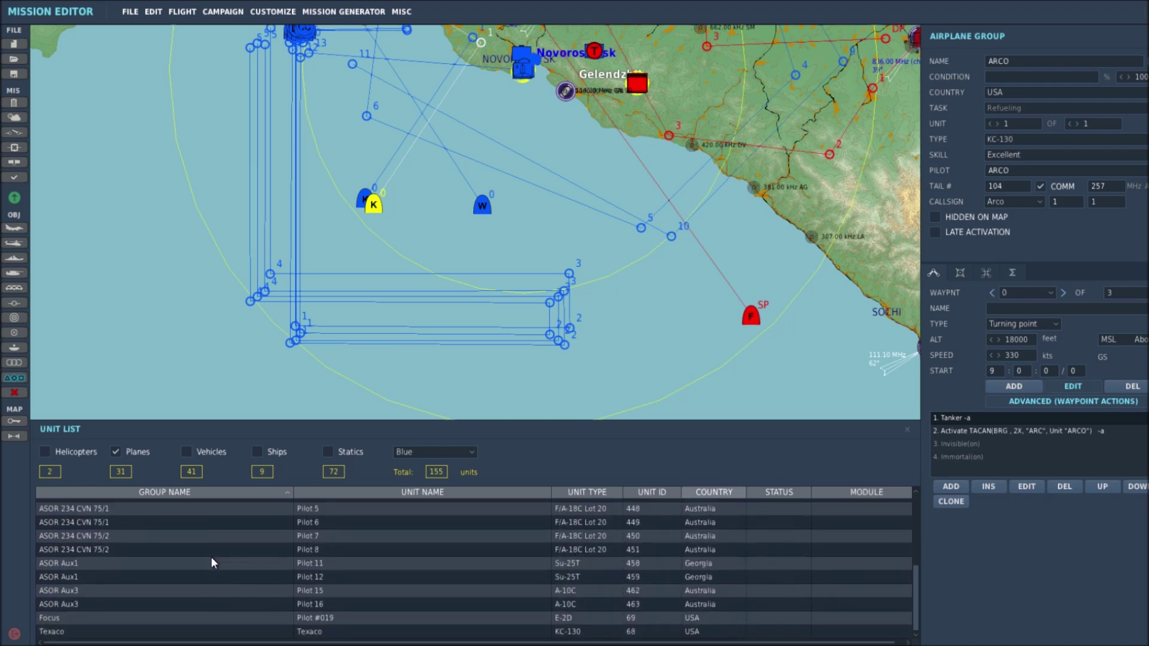
pyautogui.click(146, 631)
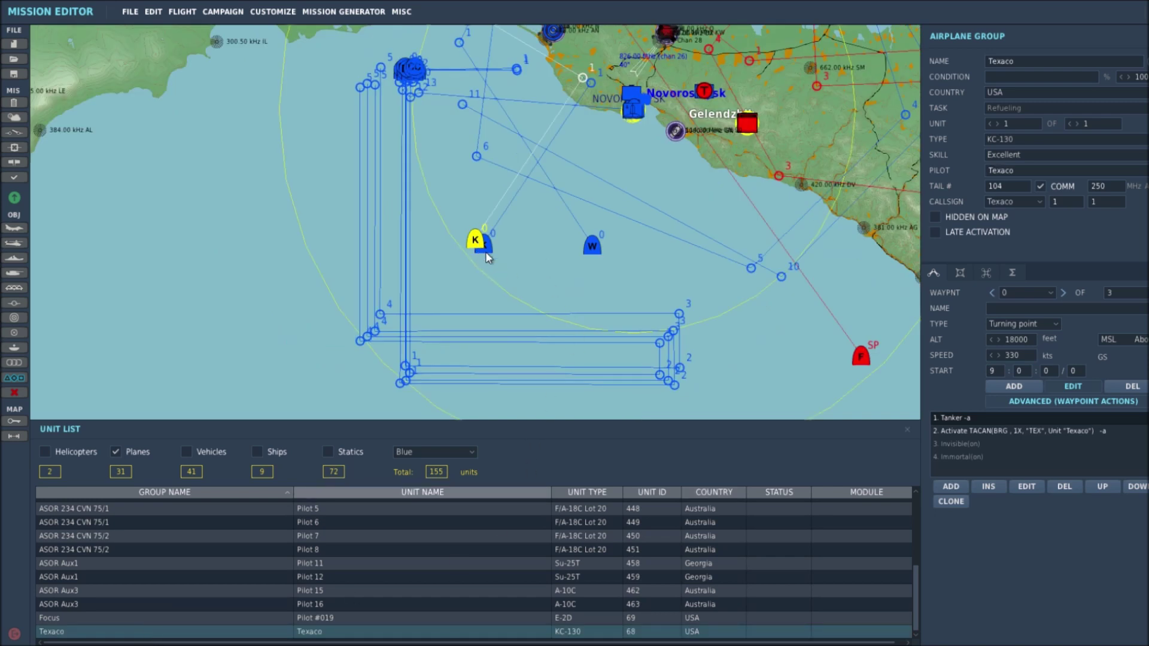
pyautogui.moveTo(594, 175); pyautogui.dragTo(554, 282, button='right')
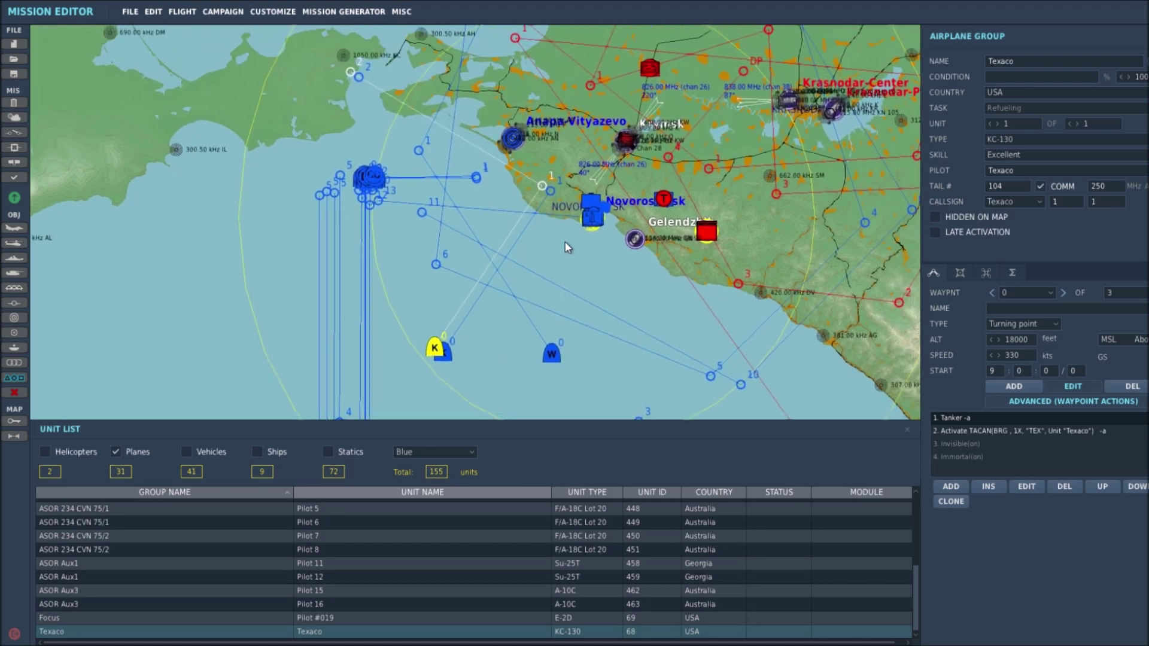
pyautogui.moveTo(565, 242); pyautogui.dragTo(565, 261, button='right')
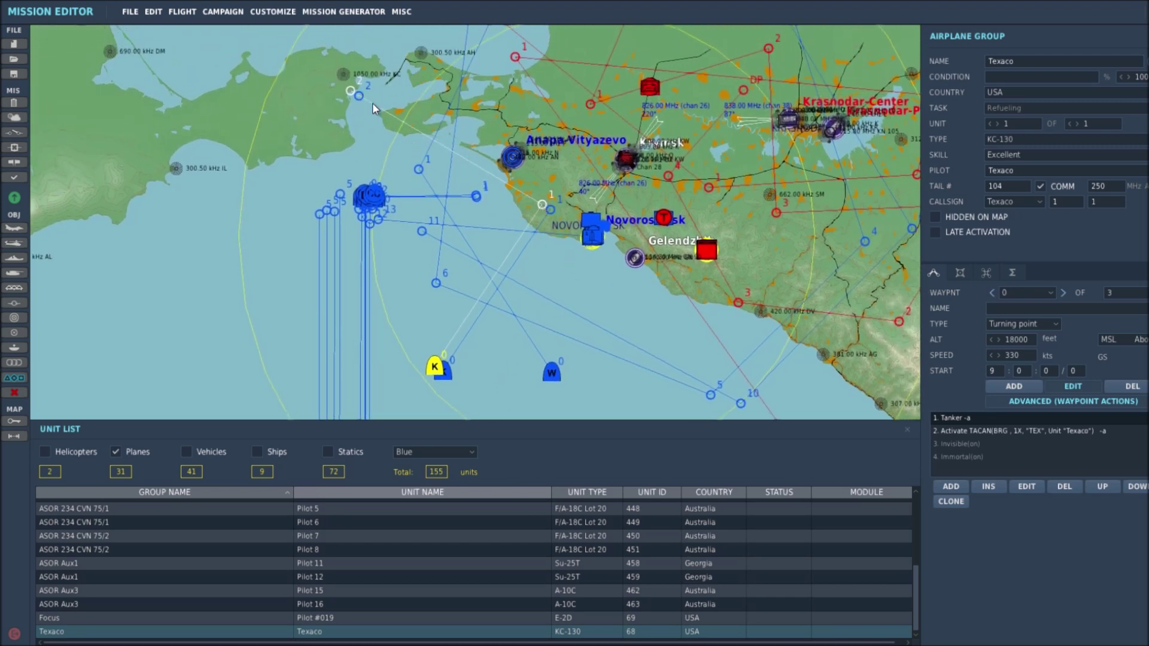
pyautogui.moveTo(504, 368); pyautogui.dragTo(514, 294, button='right')
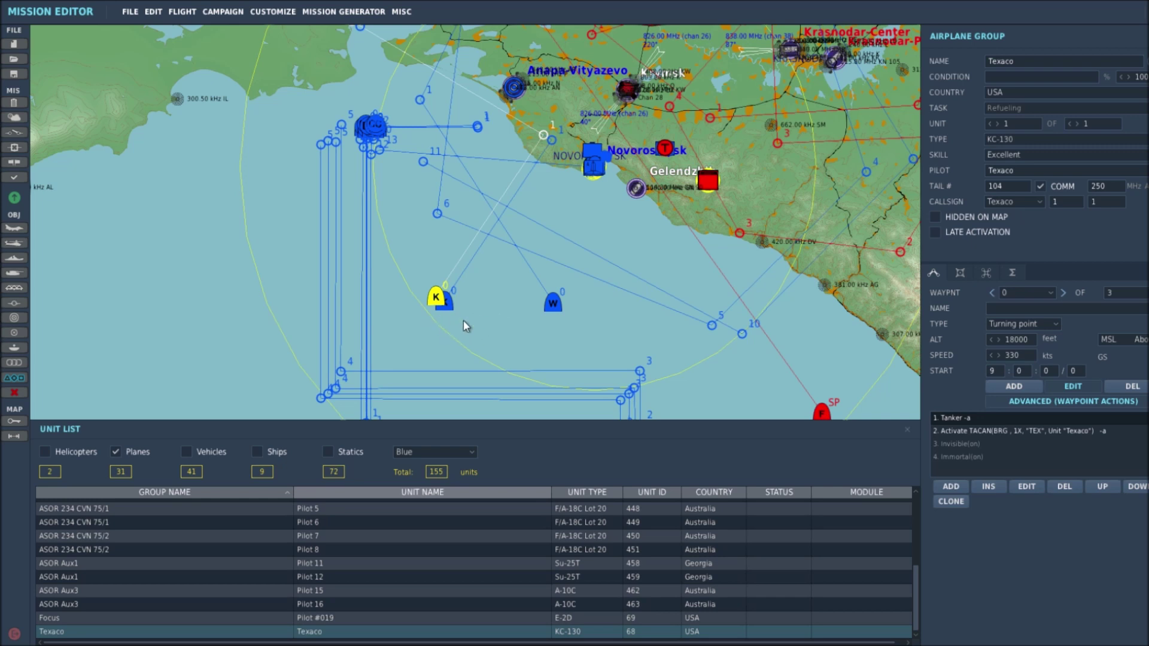
pyautogui.moveTo(473, 322); pyautogui.dragTo(444, 321, button='right')
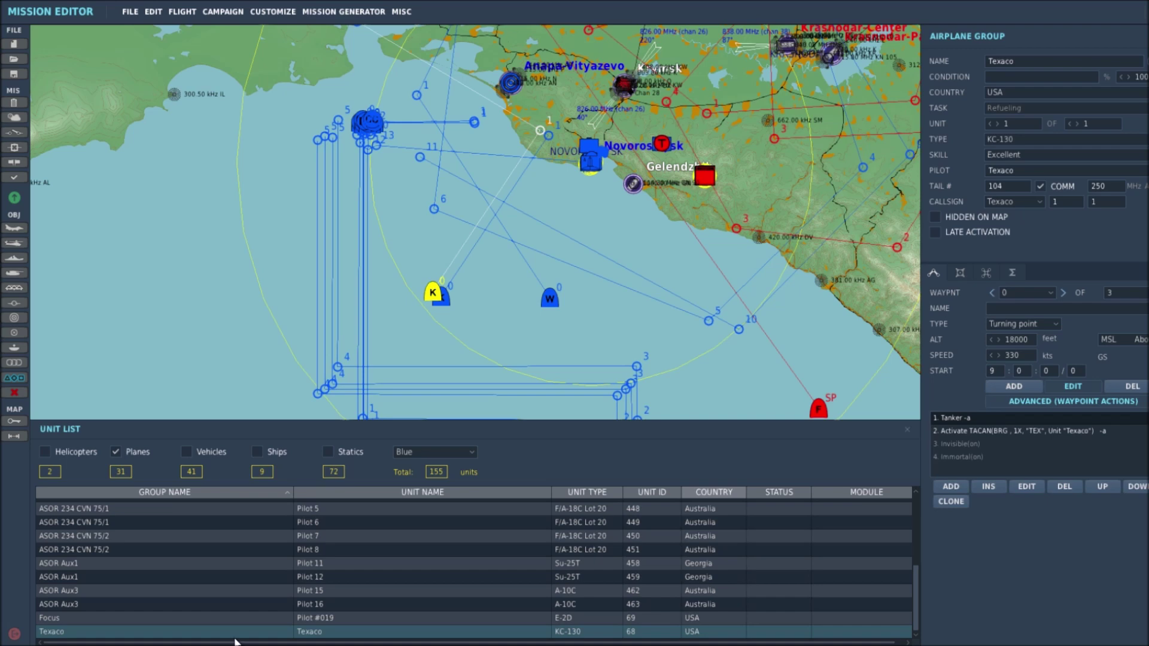
# Select the Focus E-2D and review its route, AWACS settings and loadout, returning to its waypoint settings
pyautogui.click(182, 616)
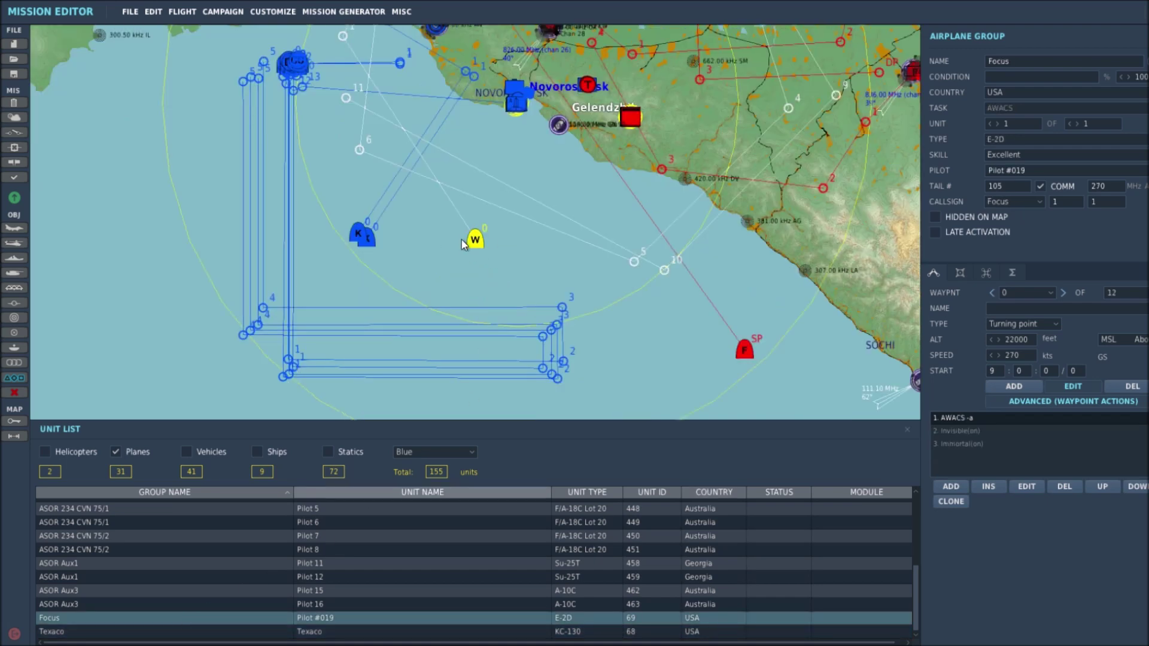
pyautogui.moveTo(540, 261); pyautogui.dragTo(537, 281, button='right')
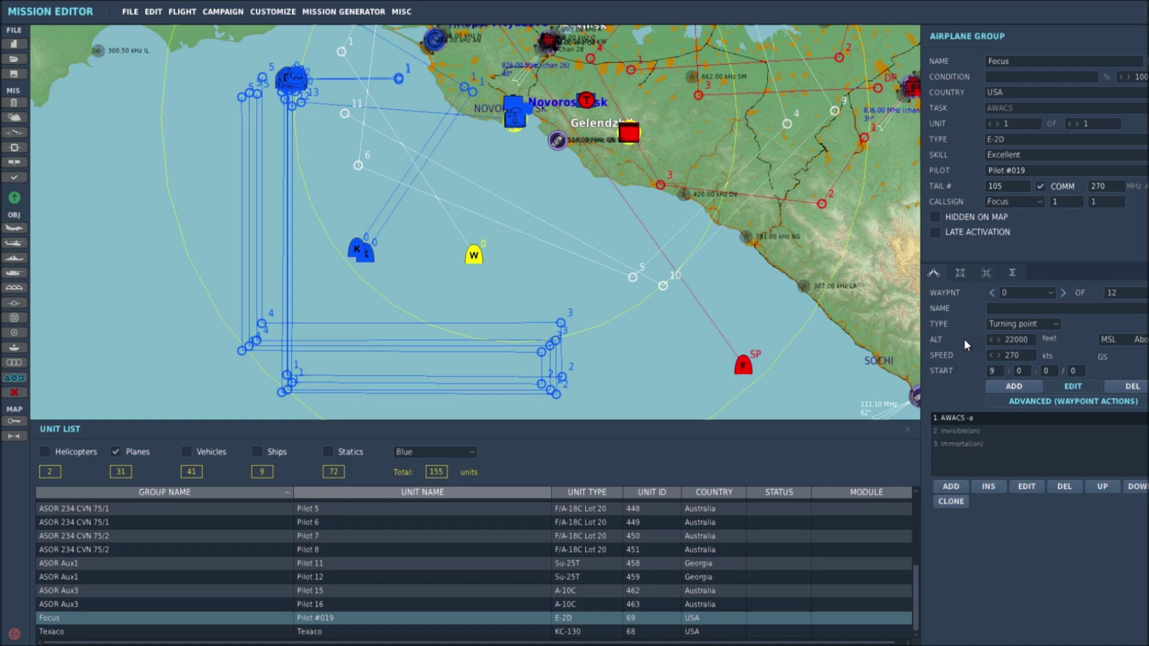
pyautogui.click(960, 273)
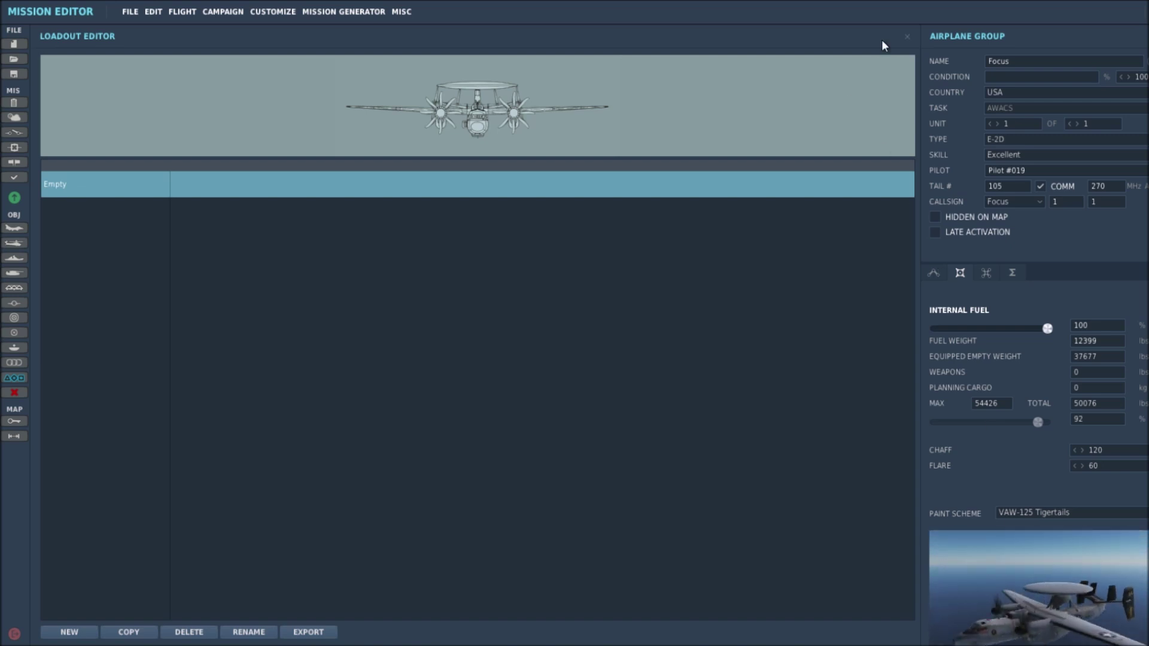
pyautogui.click(906, 37)
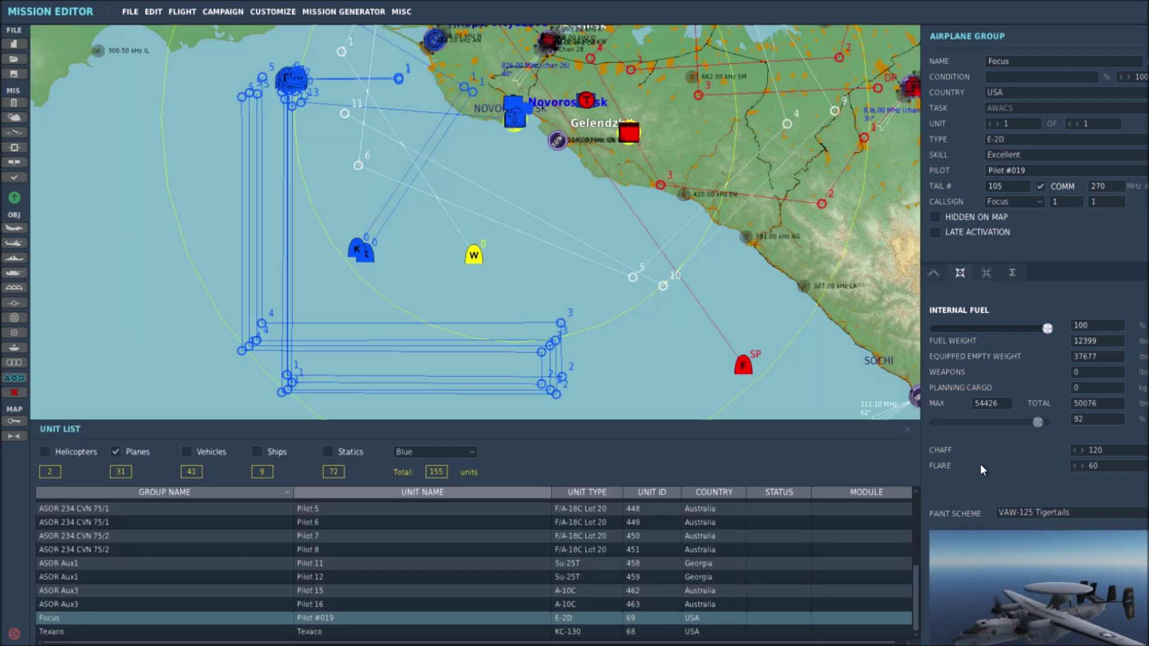
pyautogui.click(933, 275)
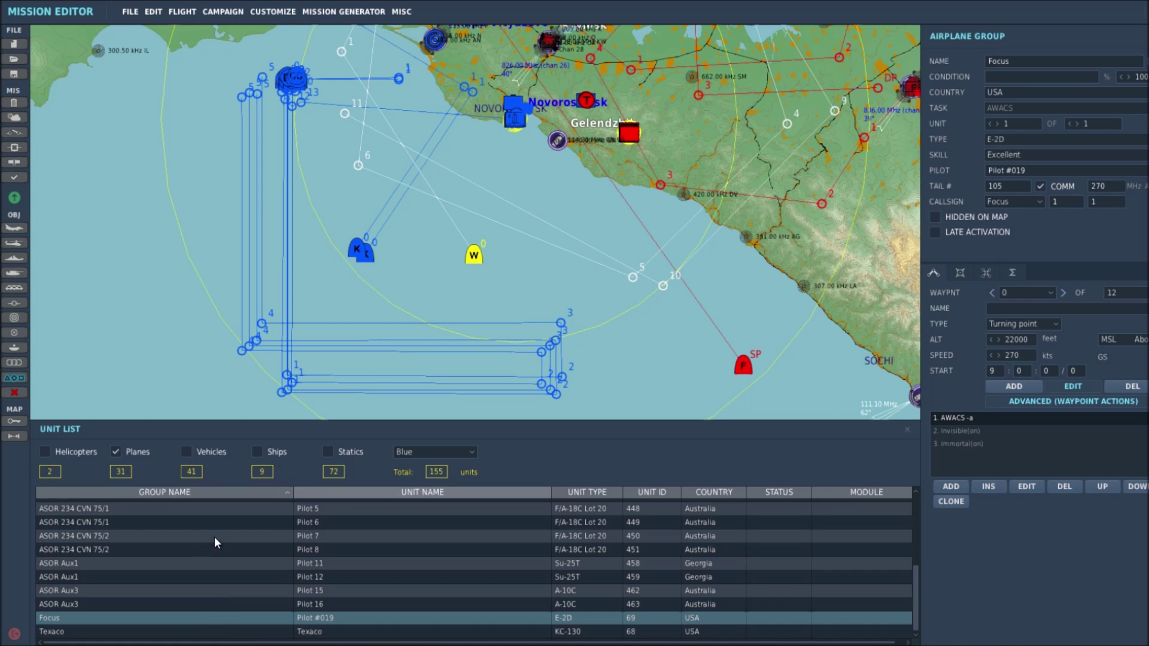
# Review the first F-15C of ASOR 234 Aux2 and all AV-8B units of ASOR 234 AV8/1 and AV8/2
pyautogui.scroll(4, 210, 539)
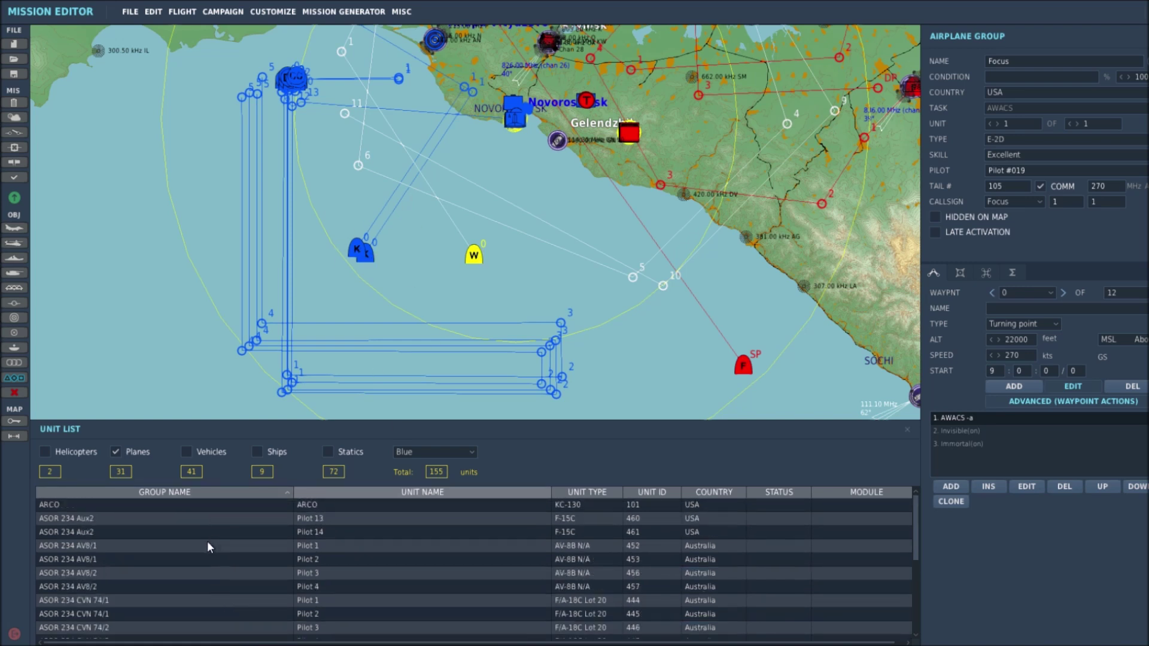
pyautogui.click(76, 518)
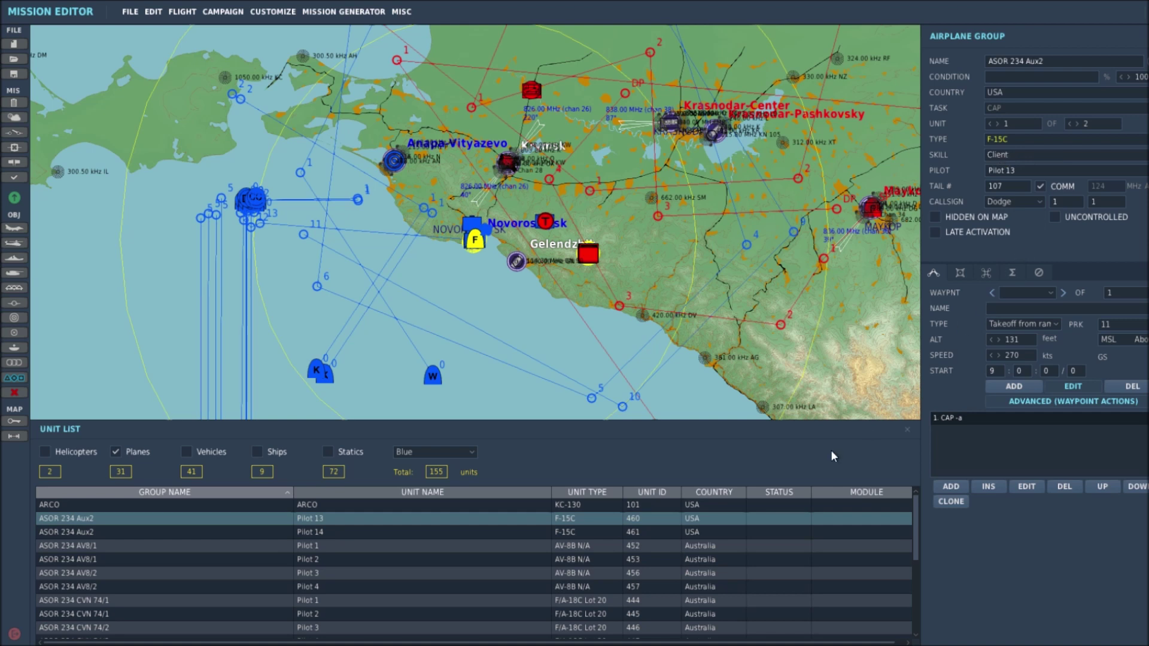
pyautogui.click(188, 544)
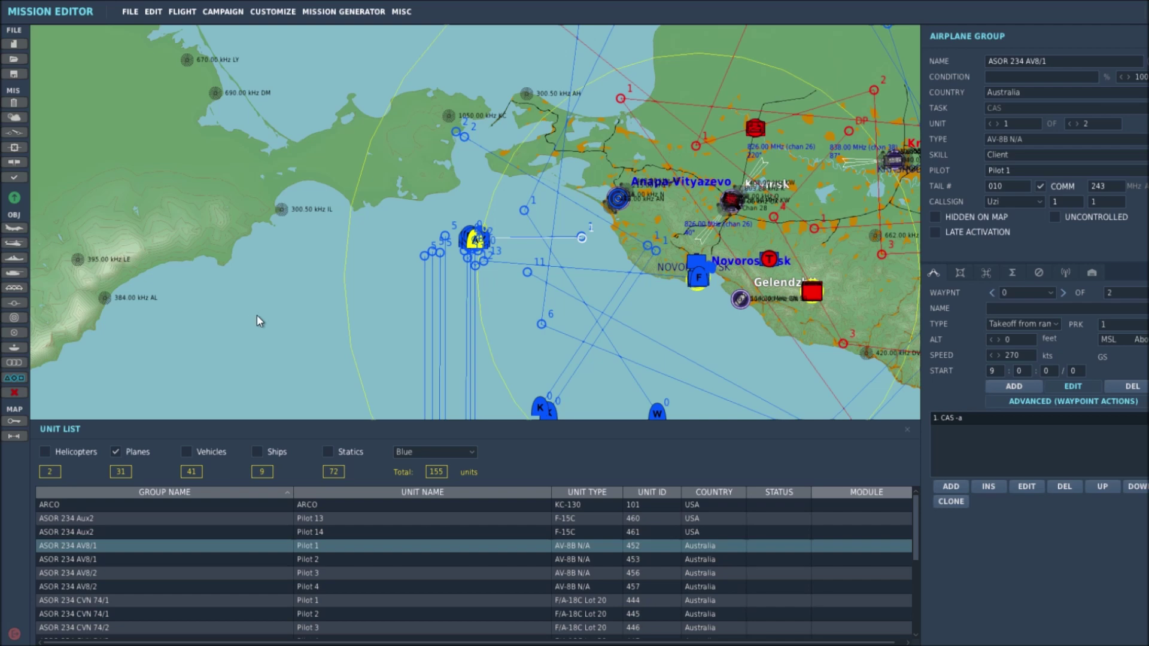
pyautogui.scroll(-1, 270, 309)
pyautogui.moveTo(276, 305); pyautogui.dragTo(268, 239)
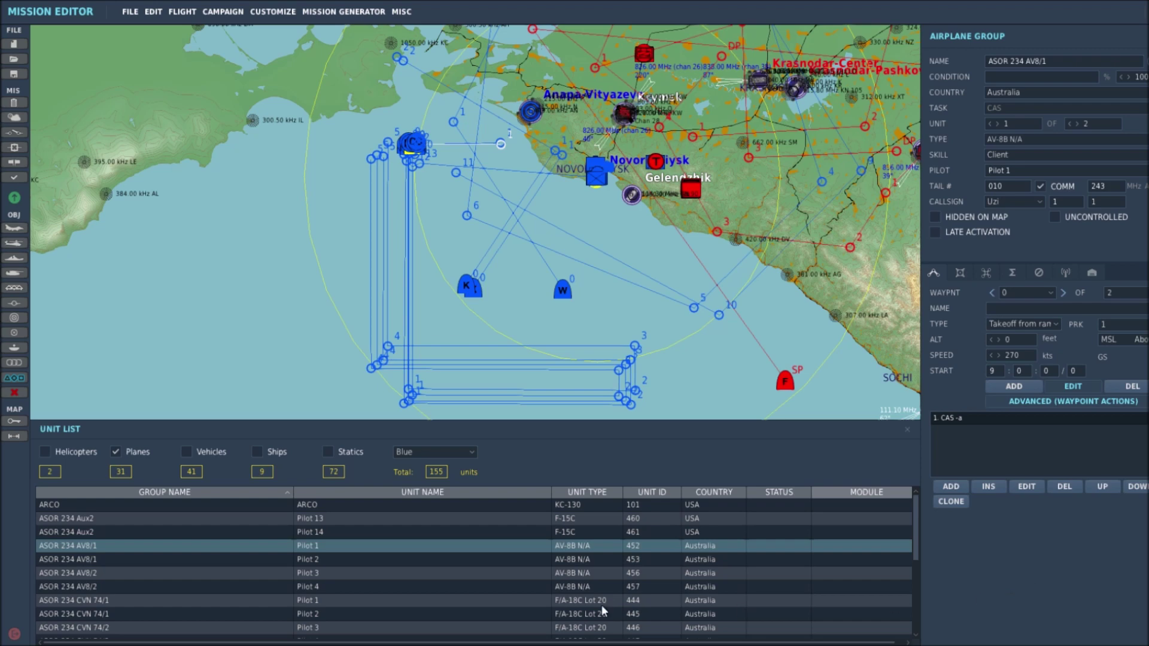
pyautogui.click(157, 560)
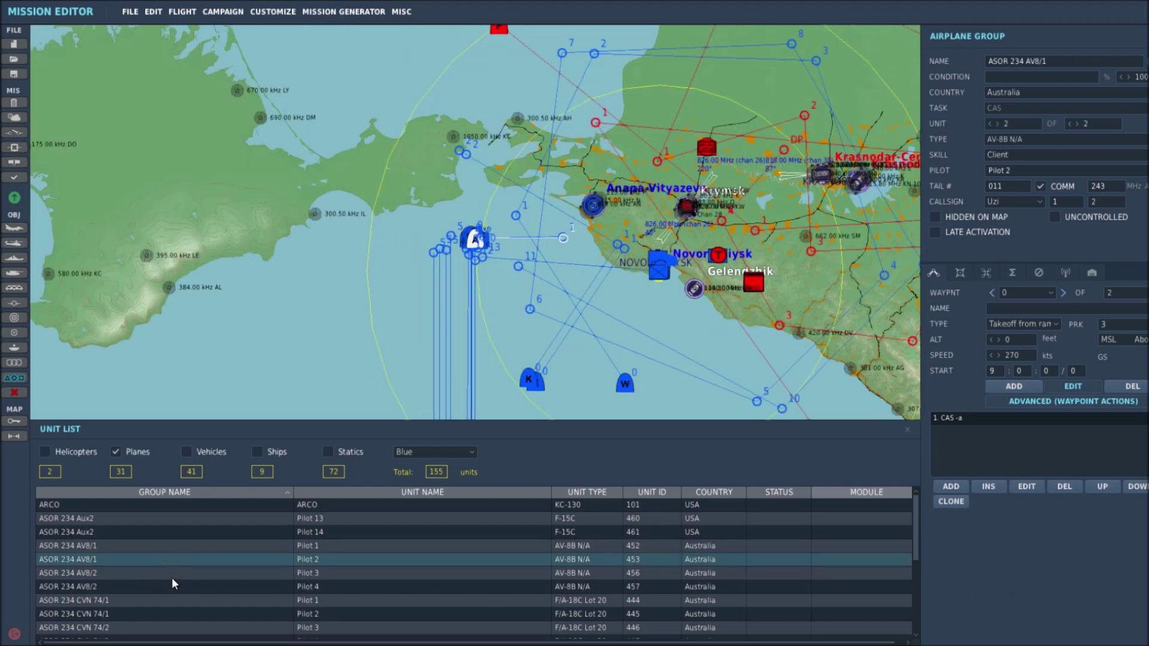
pyautogui.click(173, 574)
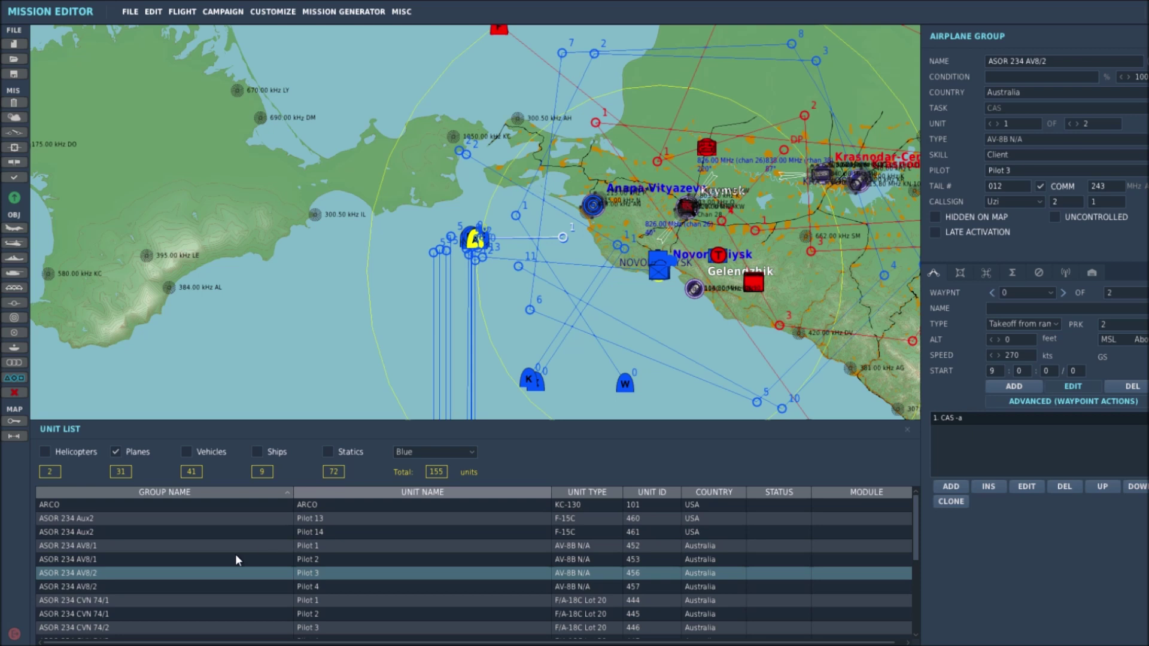
pyautogui.click(207, 587)
# Review both F/A-18C units of ASOR 234 CVN 74/1, checking the Pilot 1 unit's takeoff type and parking options
pyautogui.scroll(-2, 215, 590)
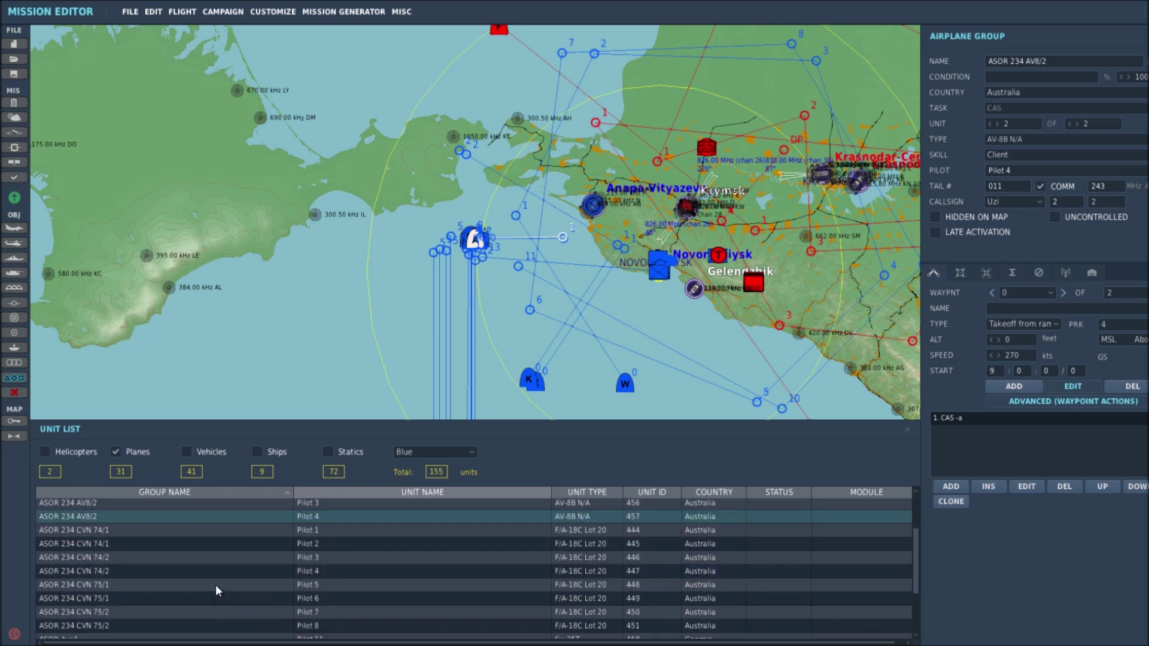
pyautogui.scroll(-1, 221, 589)
pyautogui.scroll(1, 222, 589)
pyautogui.click(139, 529)
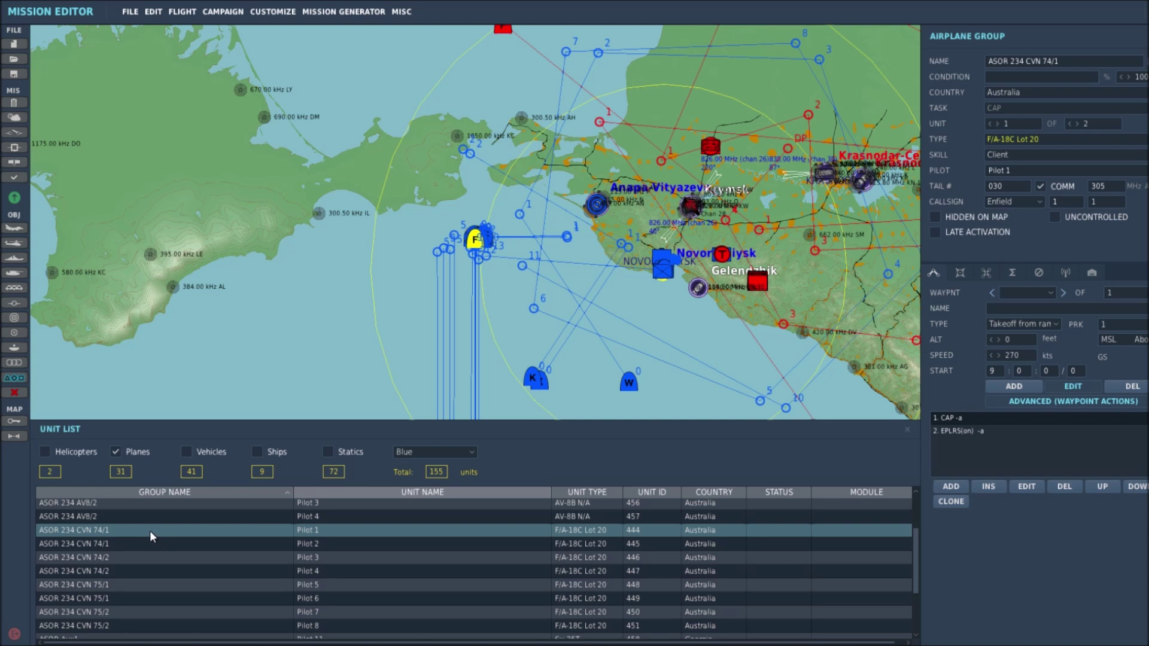
pyautogui.click(177, 545)
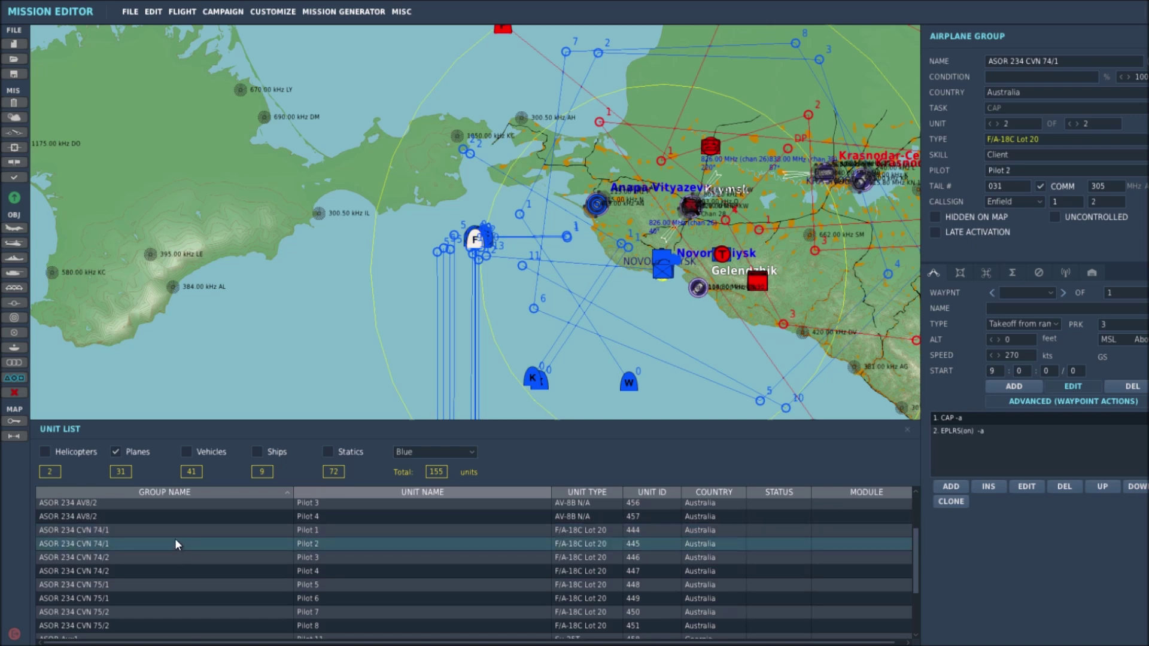
pyautogui.click(184, 530)
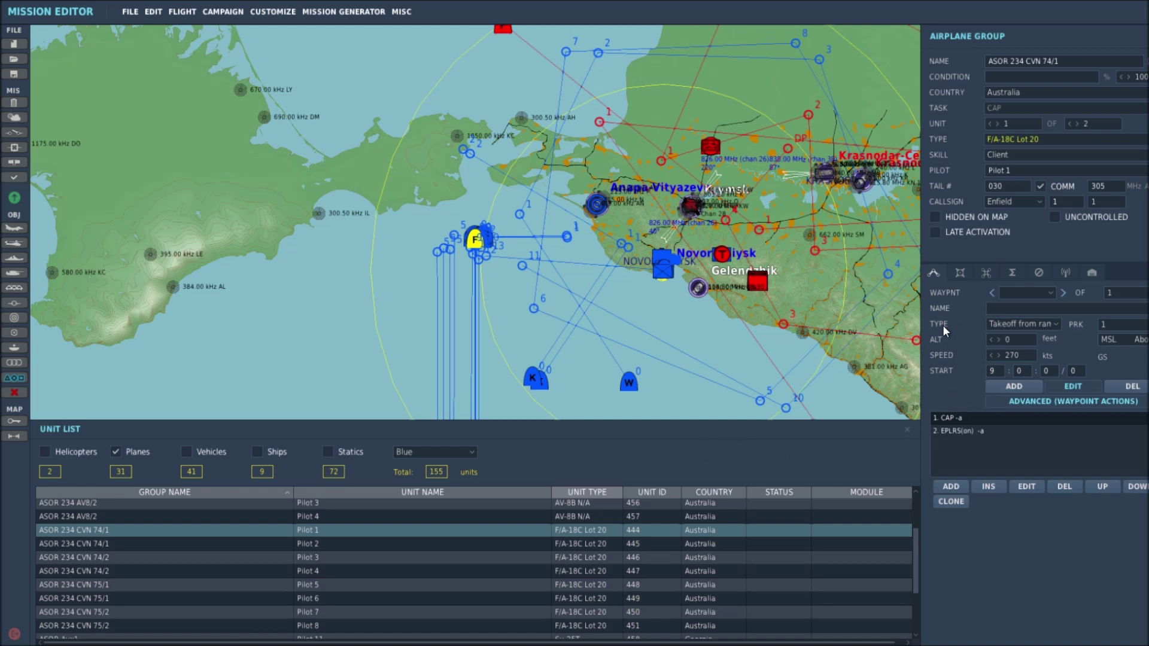
pyautogui.click(1056, 324)
pyautogui.click(1123, 324)
pyautogui.click(1108, 338)
pyautogui.click(256, 544)
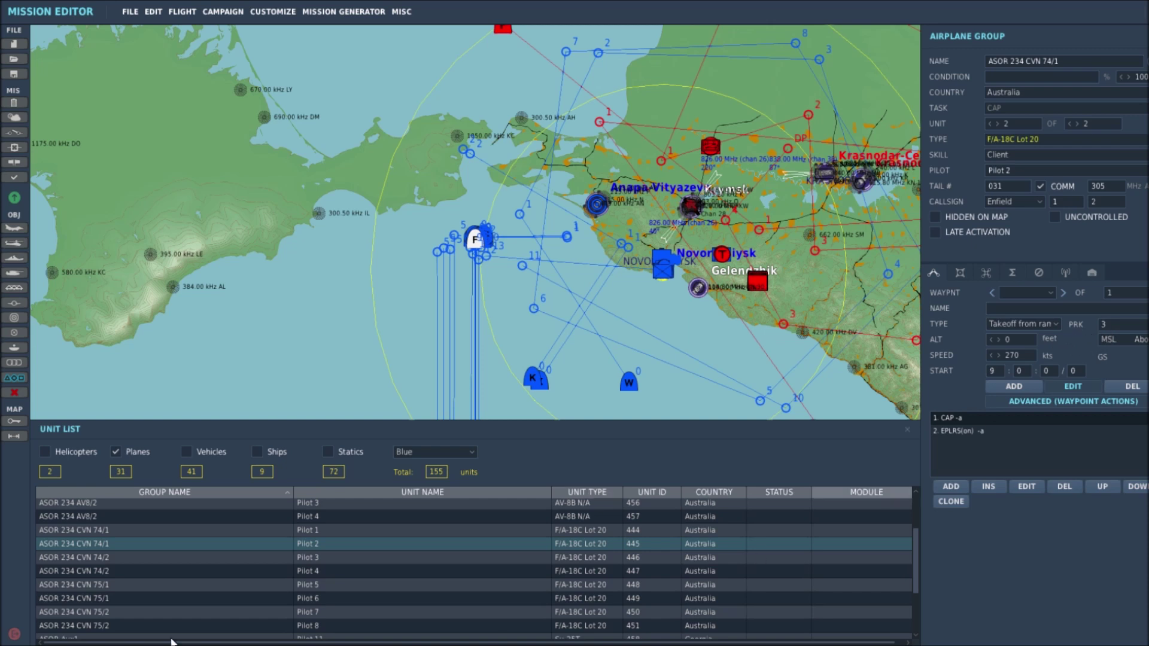
# Review the F/A-18C units of the ASOR 234 CVN 74/2, CVN 75/1 and CVN 75/2 groups one by one
pyautogui.click(225, 556)
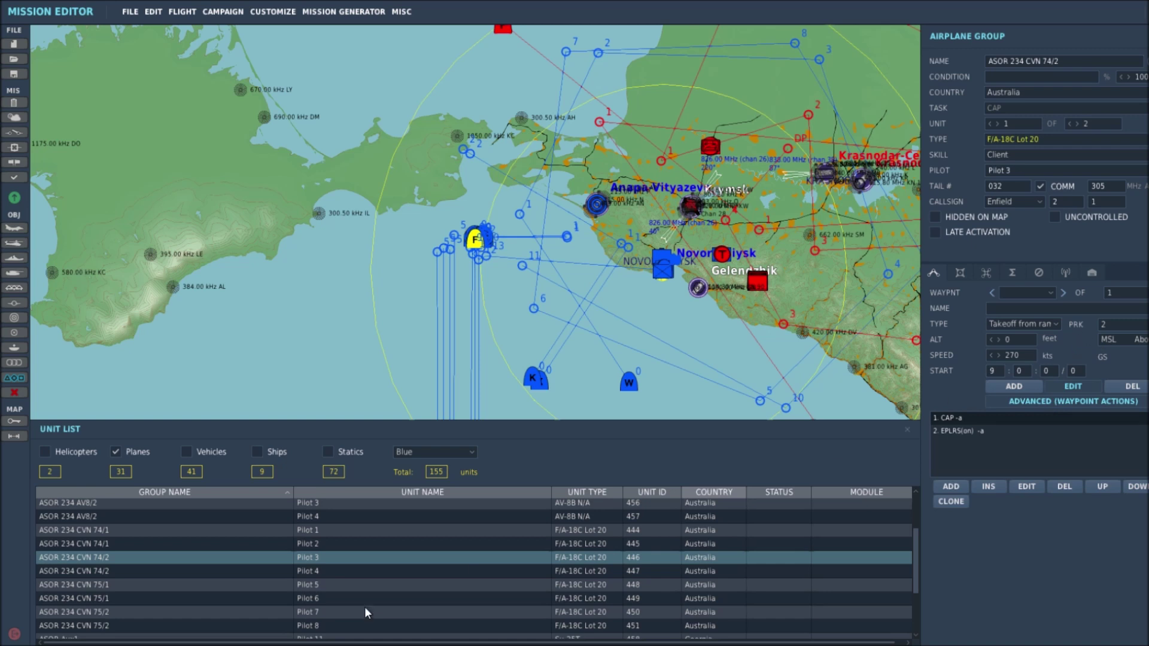
pyautogui.click(213, 571)
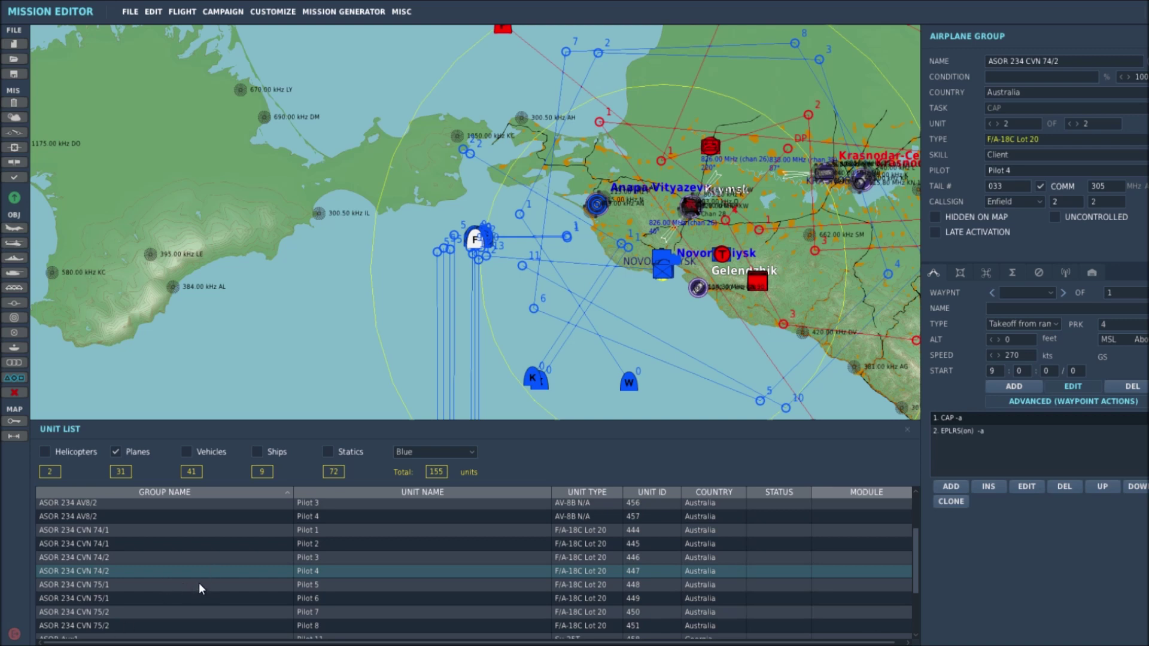
pyautogui.scroll(-1, 199, 583)
pyautogui.click(203, 550)
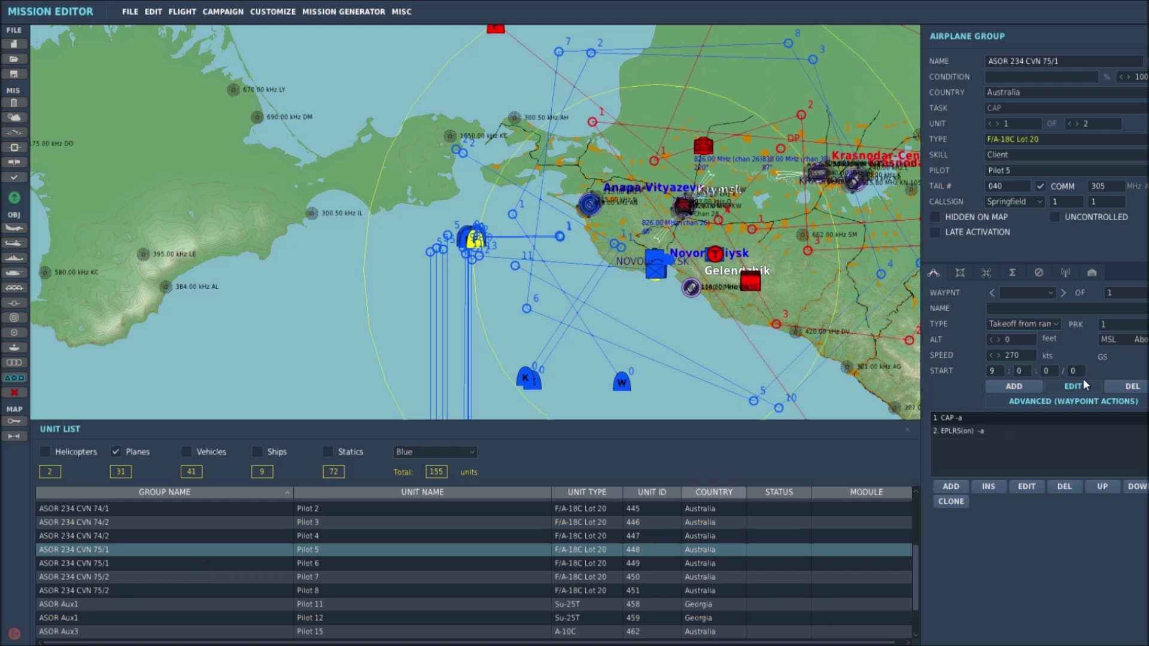
pyautogui.click(228, 562)
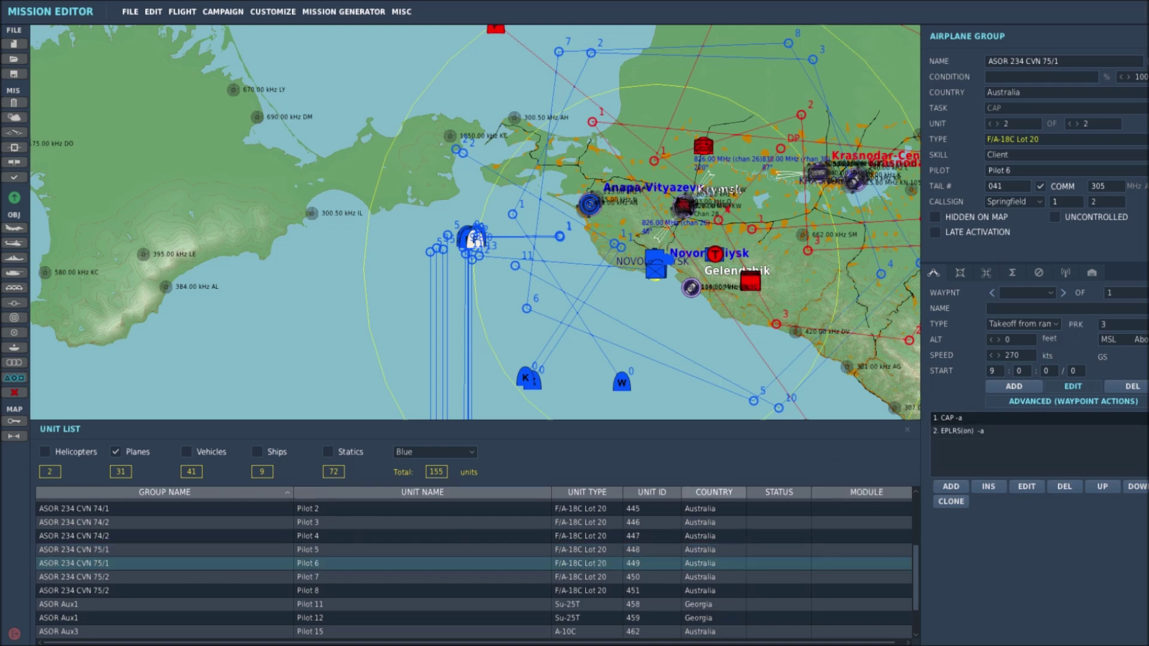
pyautogui.click(219, 578)
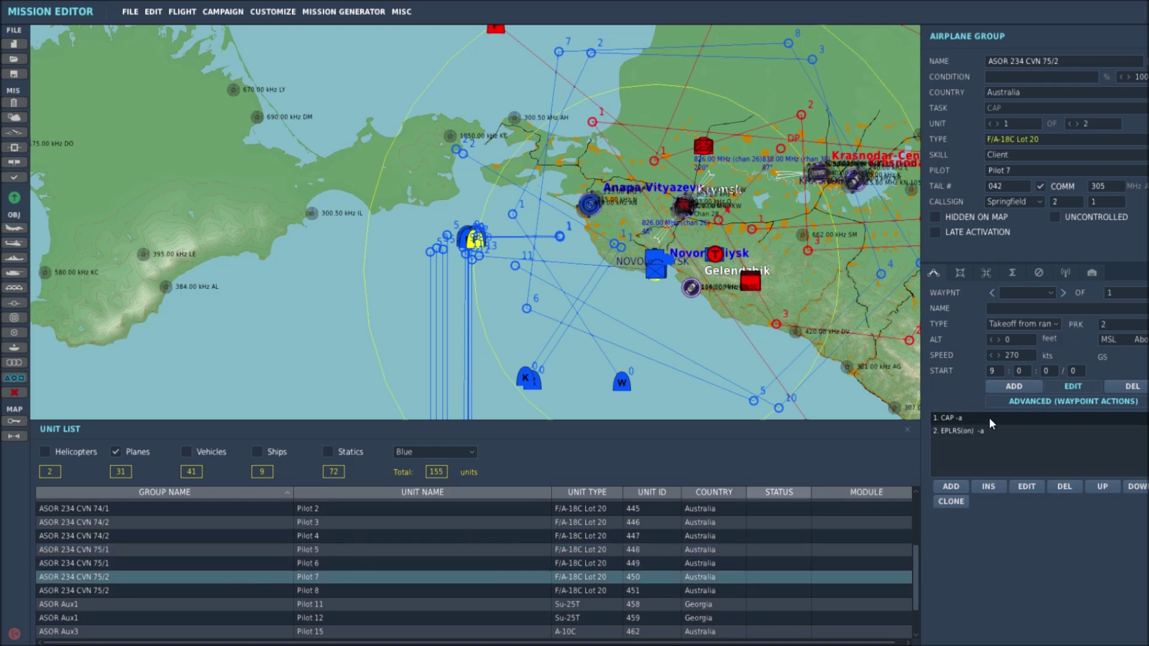
pyautogui.click(217, 591)
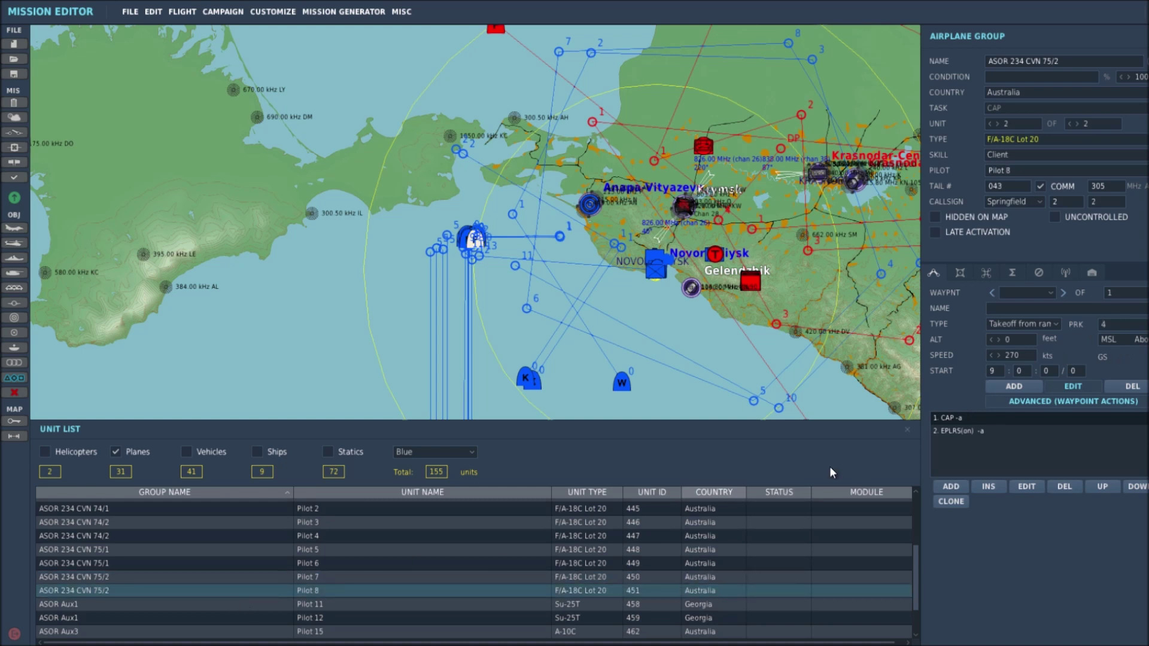
# Review both Su-25T units of ASOR Aux1 and both A-10C units of ASOR Aux3
pyautogui.scroll(-1, 239, 591)
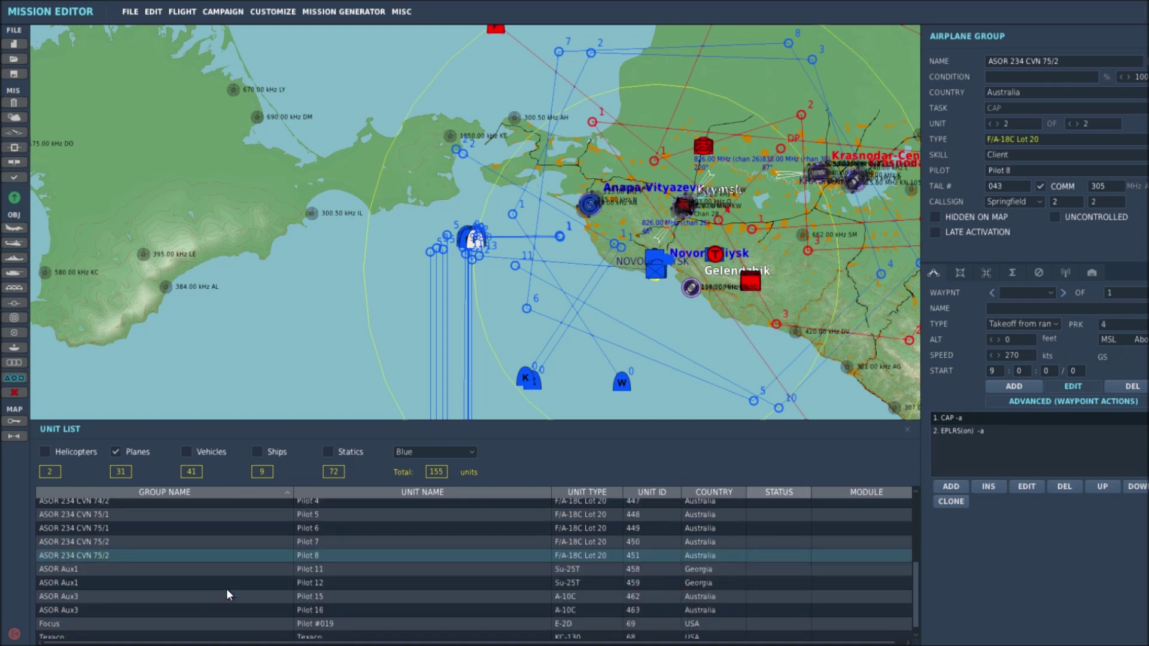
pyautogui.click(171, 568)
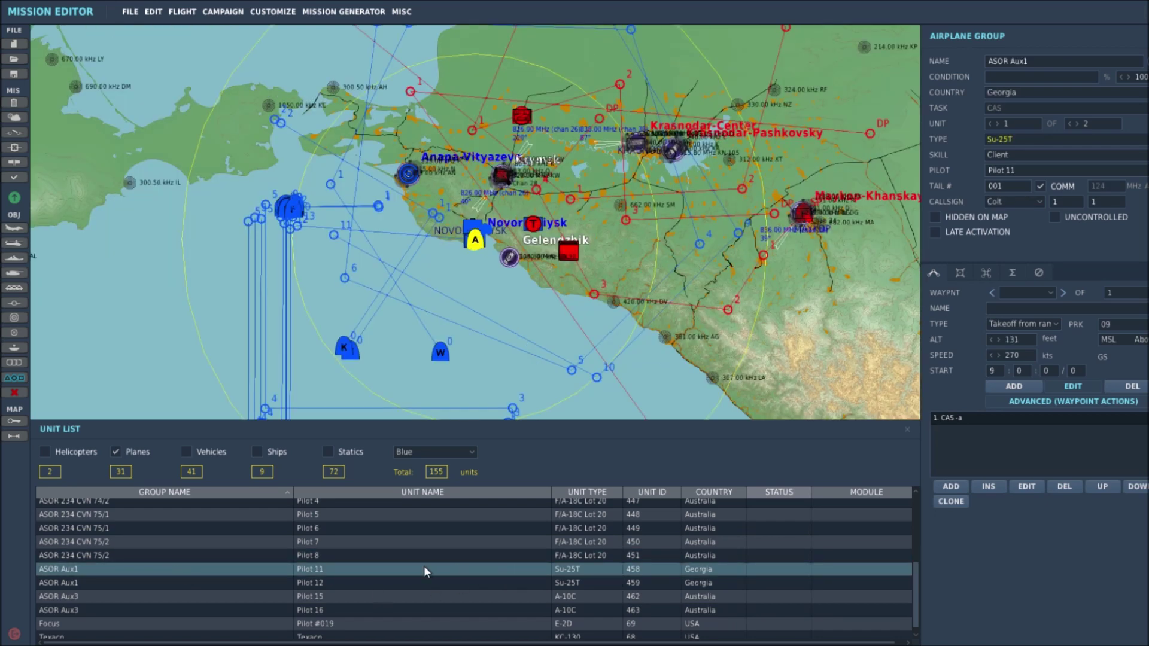
pyautogui.click(172, 583)
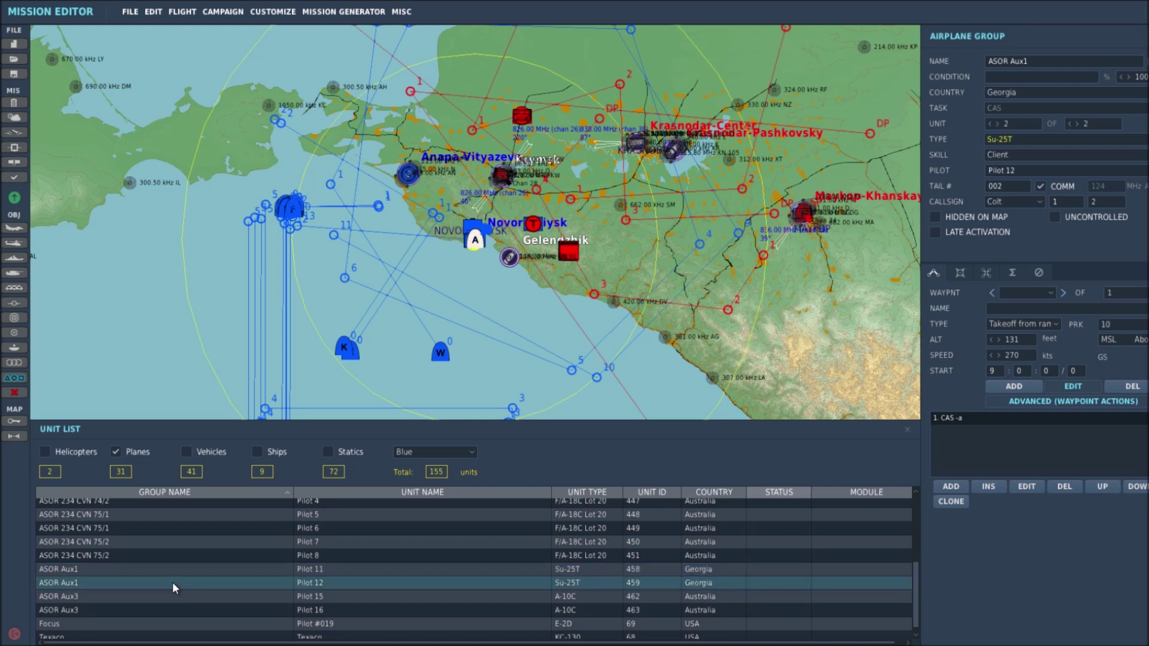
pyautogui.click(181, 596)
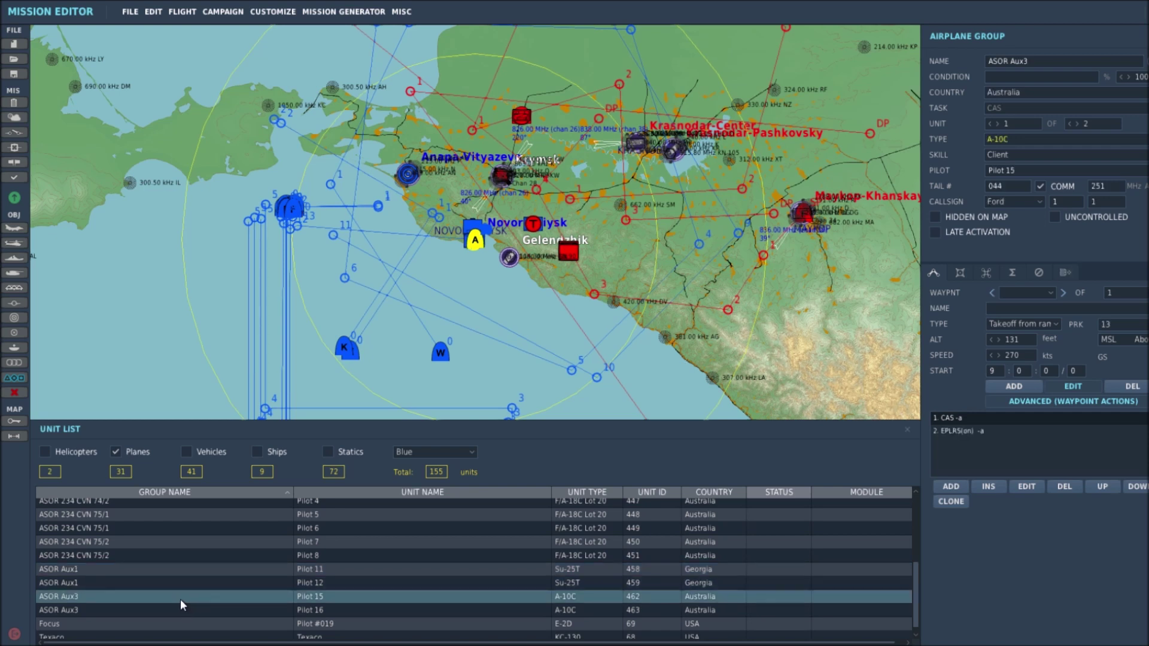
pyautogui.click(186, 610)
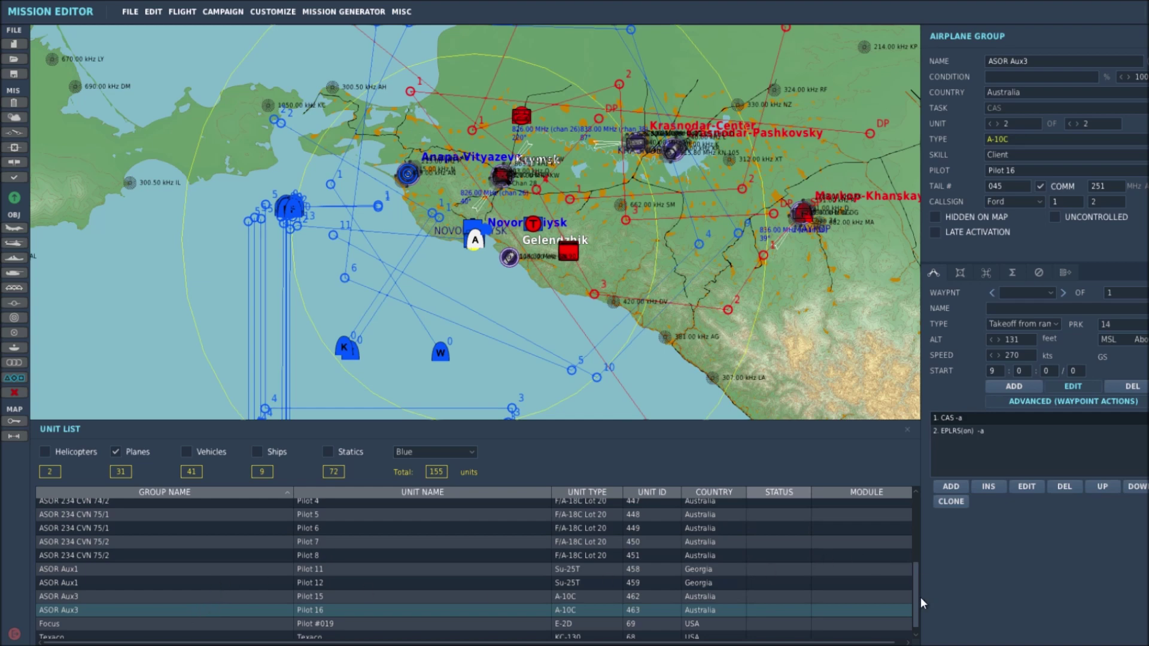
# Reselect the Pilot 1 F/A-18C of ASOR 234 CVN 74/1 in the unit list
pyautogui.scroll(5, 210, 586)
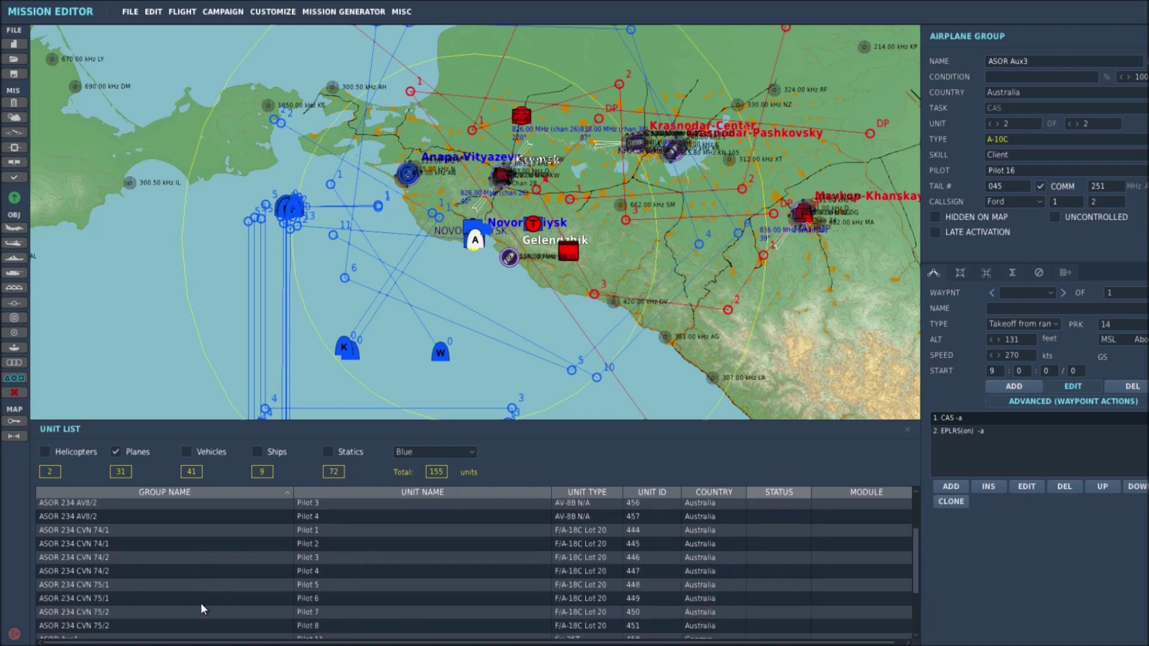
pyautogui.click(134, 528)
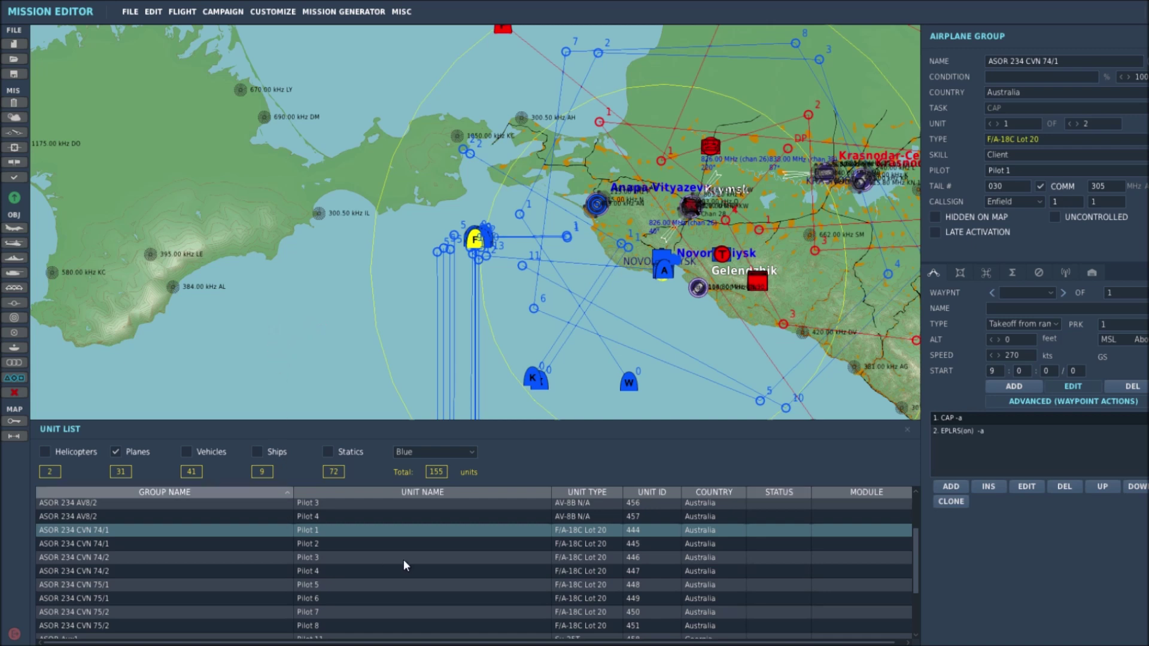
# Look over the sea area around the carrier group on the map and close the unit list
pyautogui.moveTo(919, 580)
pyautogui.mouseDown()
pyautogui.moveTo(919, 562)
pyautogui.moveTo(919, 573)
pyautogui.mouseUp()
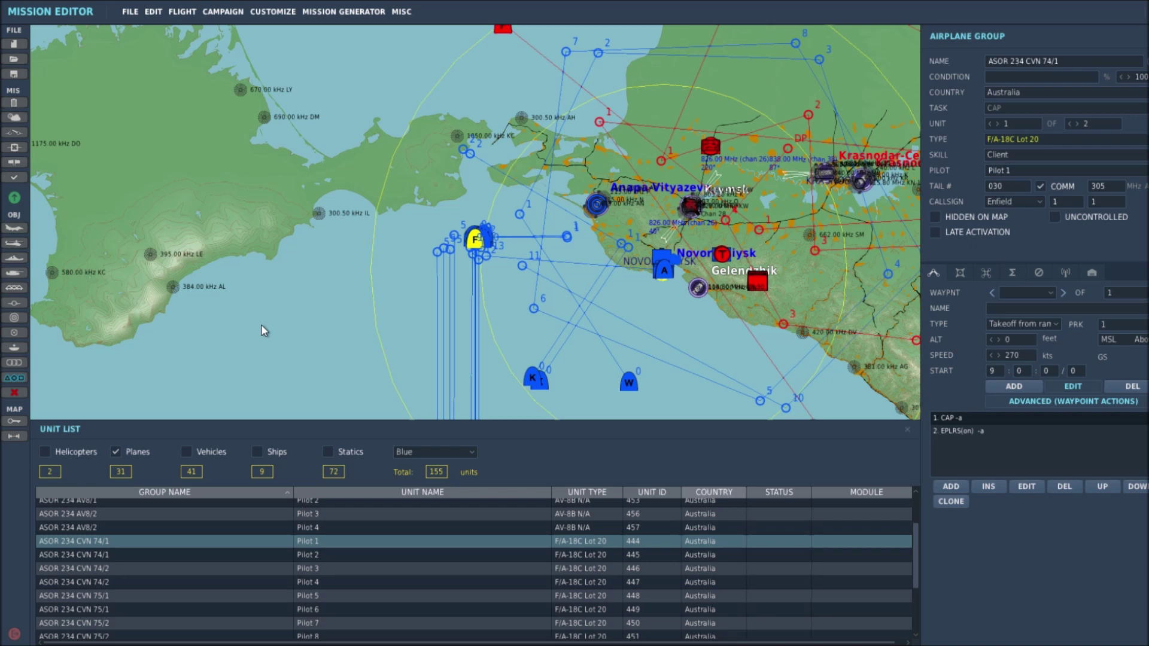
pyautogui.moveTo(313, 317); pyautogui.dragTo(271, 310, button='right')
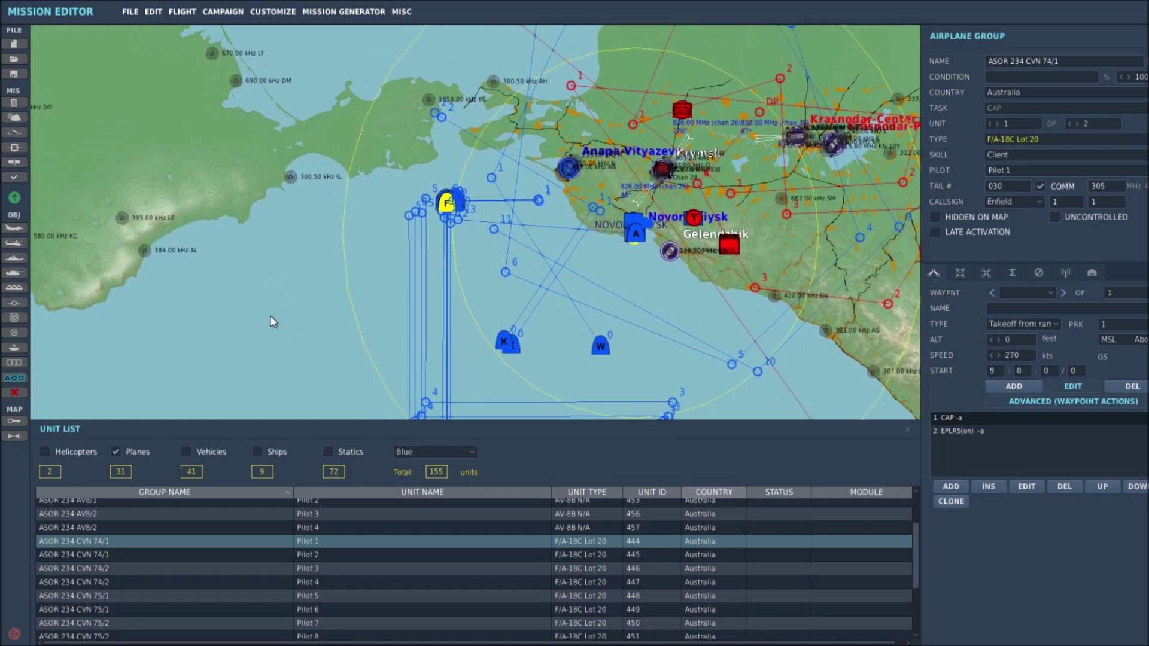
pyautogui.moveTo(297, 318); pyautogui.dragTo(299, 358, button='right')
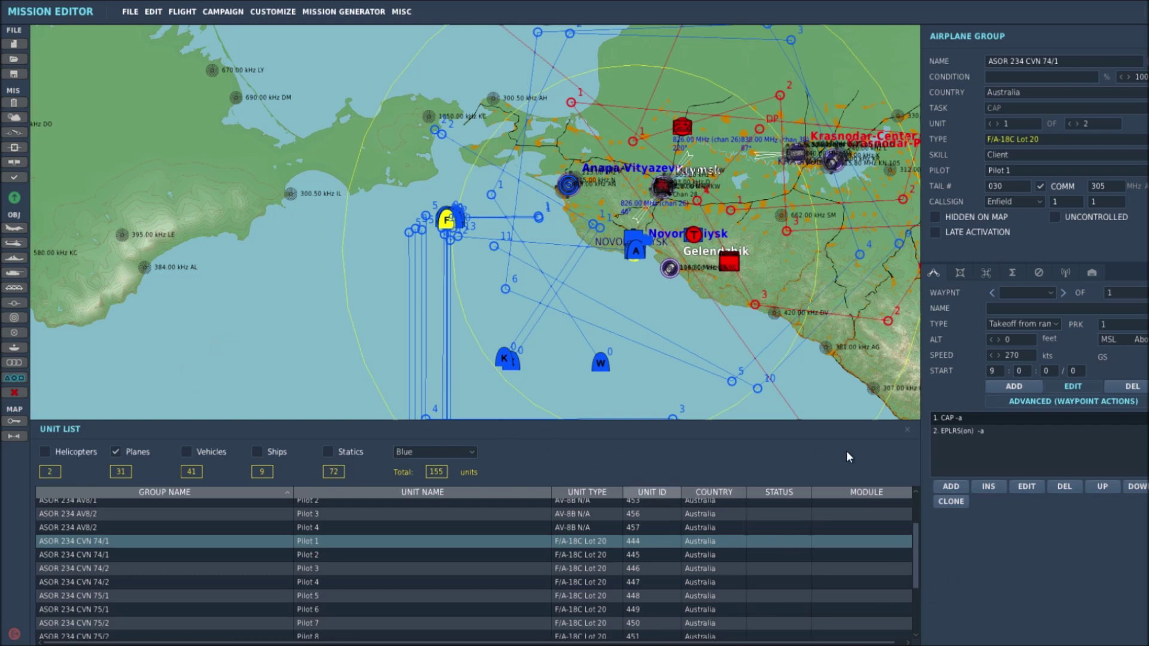
pyautogui.click(908, 430)
# Survey the blue and red flight routes and airbases on the map, from the carrier group across to Maykop-Khanskaya and Sochi-Adler
pyautogui.moveTo(277, 389); pyautogui.dragTo(143, 415, button='right')
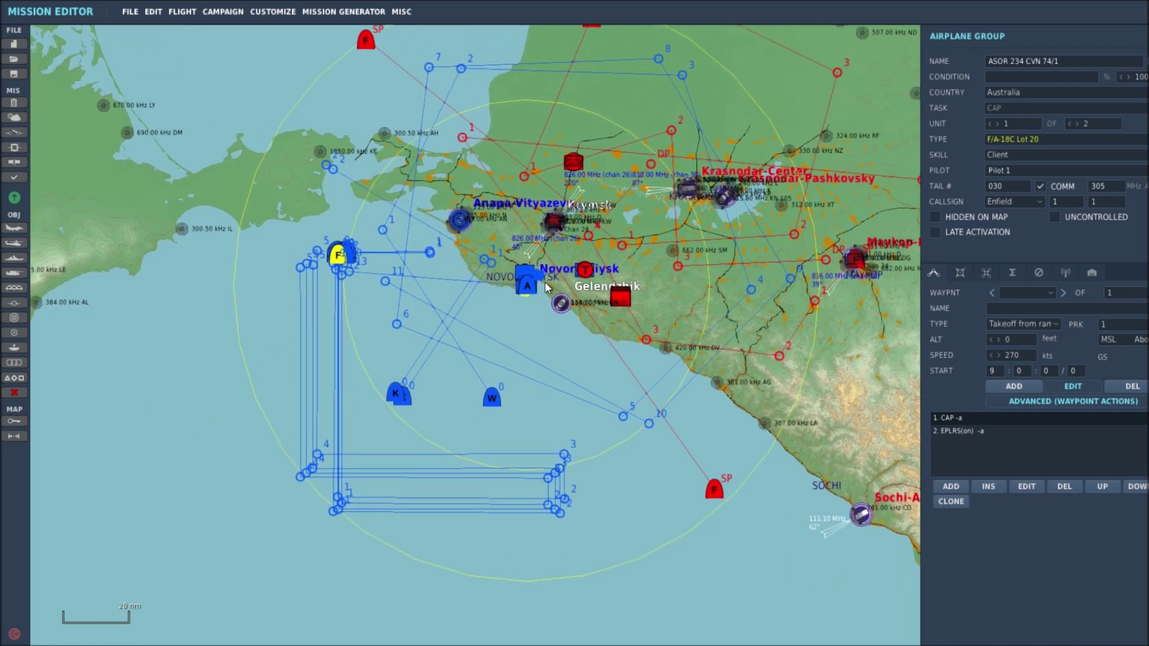
pyautogui.moveTo(163, 443); pyautogui.dragTo(173, 459, button='right')
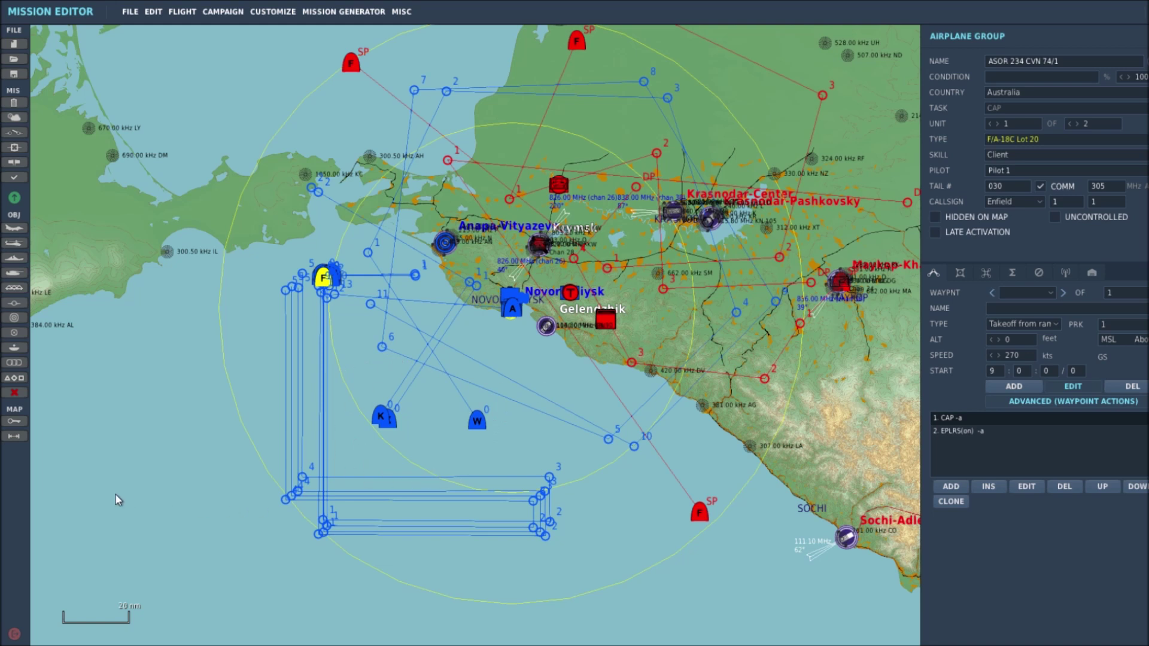
pyautogui.moveTo(89, 488); pyautogui.dragTo(57, 513, button='right')
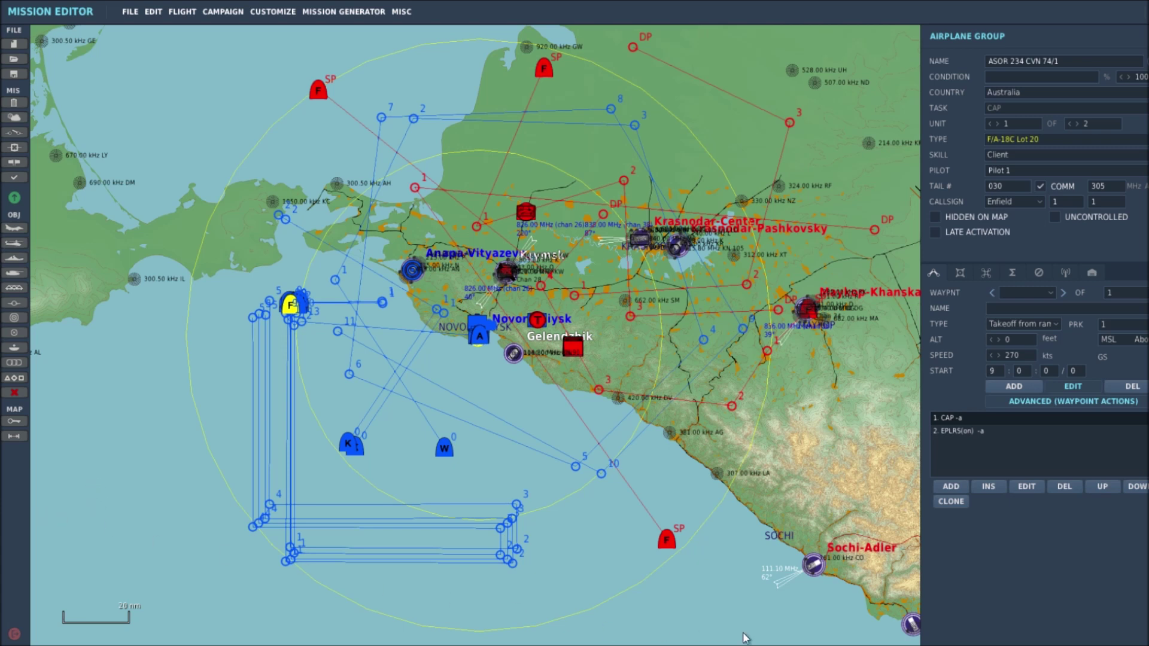
pyautogui.moveTo(748, 585); pyautogui.dragTo(740, 590, button='right')
pyautogui.moveTo(595, 415); pyautogui.dragTo(526, 399, button='right')
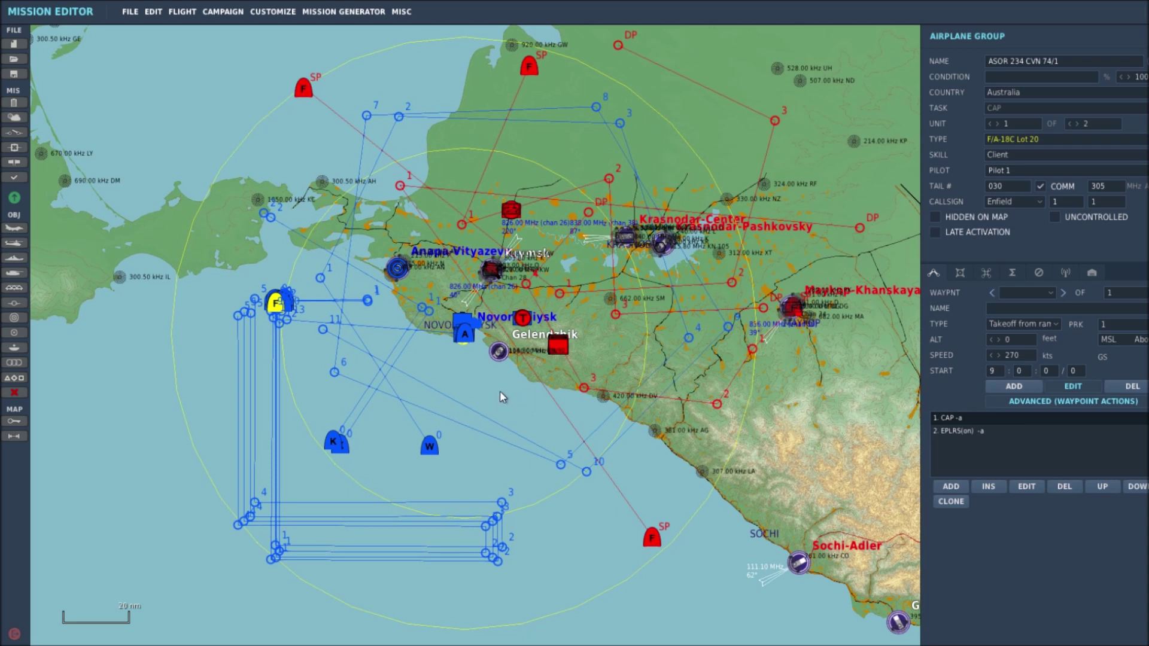
pyautogui.moveTo(141, 424); pyautogui.dragTo(160, 416, button='right')
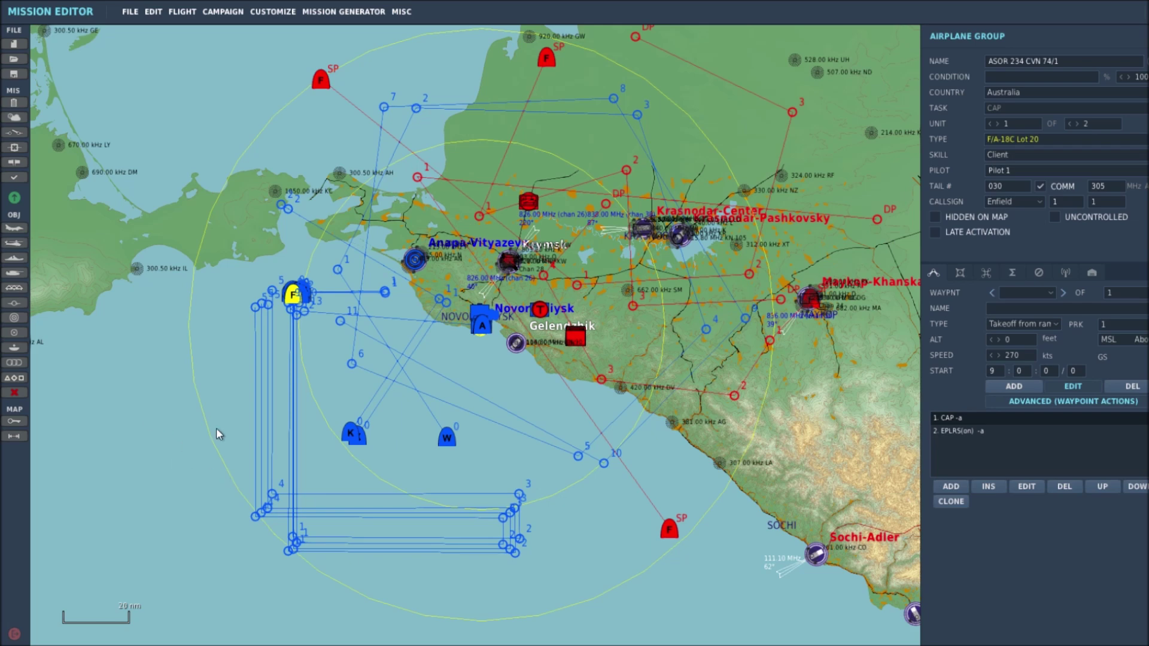
pyautogui.moveTo(531, 385); pyautogui.dragTo(451, 421, button='right')
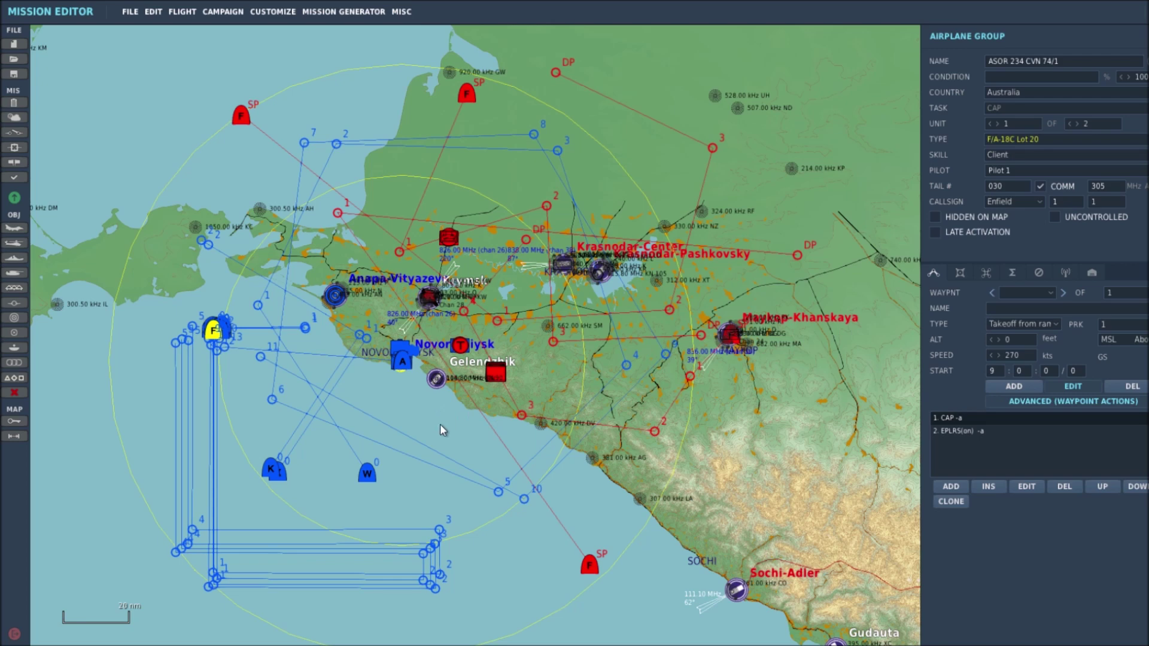
pyautogui.scroll(4, 443, 426)
pyautogui.moveTo(455, 423)
pyautogui.mouseDown(button='right')
pyautogui.moveTo(466, 431)
pyautogui.moveTo(447, 438)
pyautogui.moveTo(456, 423)
pyautogui.mouseUp(button='right')
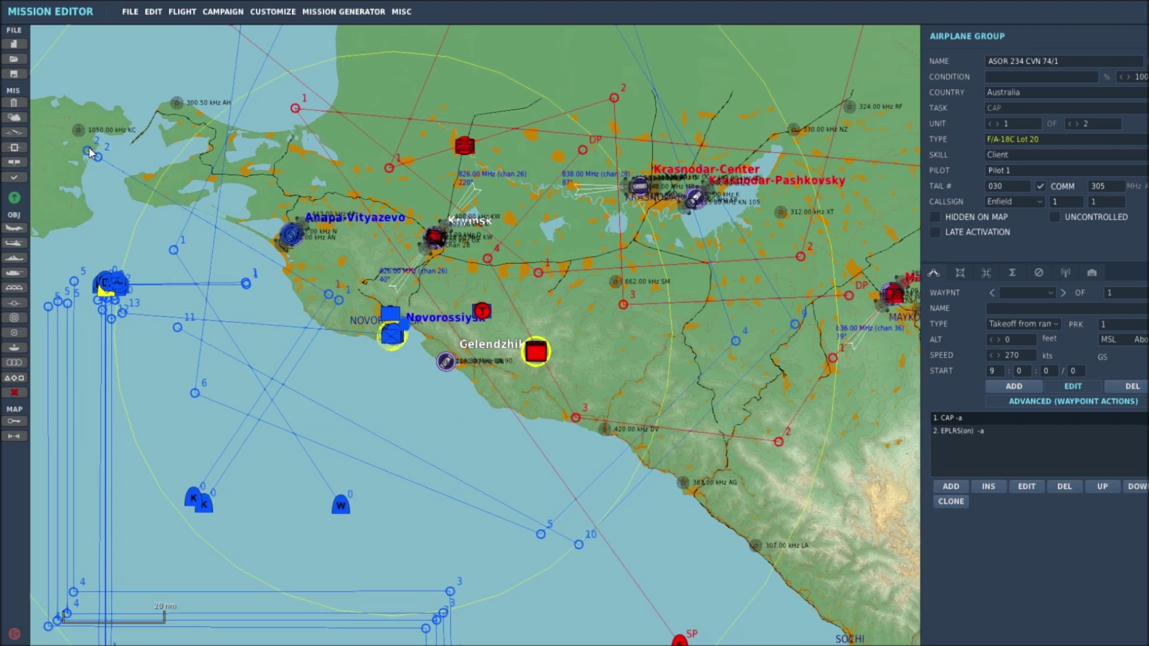
# Open the mission briefing and read the Situation text through to the communications and bullseye entries
pyautogui.click(13, 103)
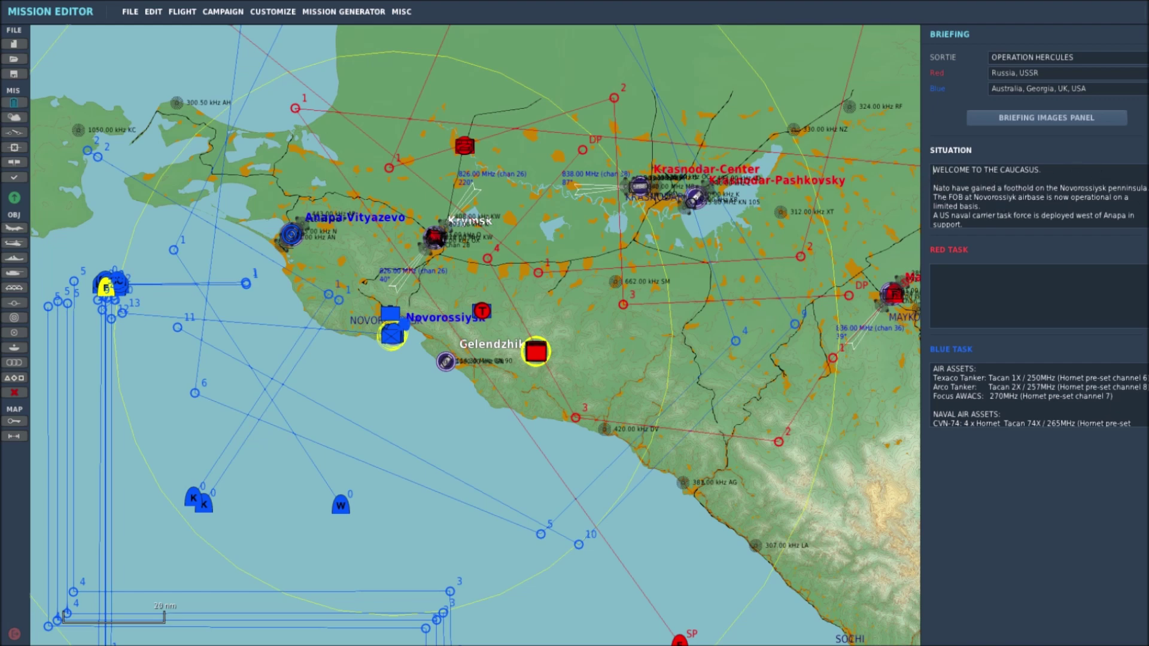
pyautogui.scroll(-5, 1039, 198)
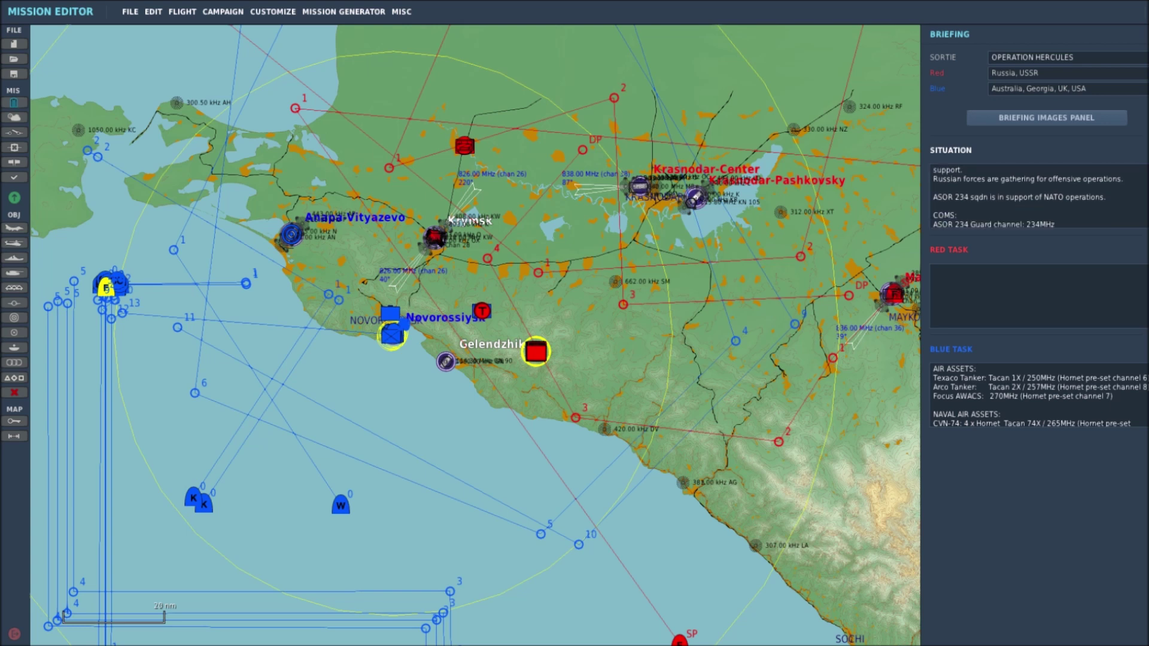
pyautogui.scroll(-2, 1038, 197)
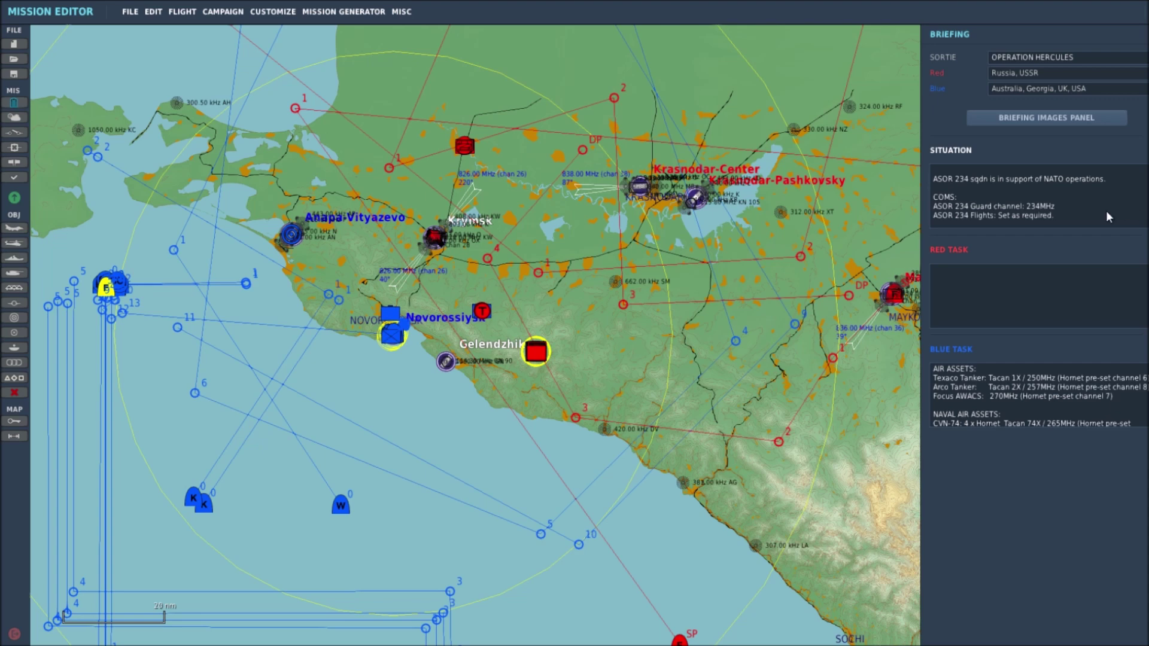
pyautogui.scroll(-1, 988, 204)
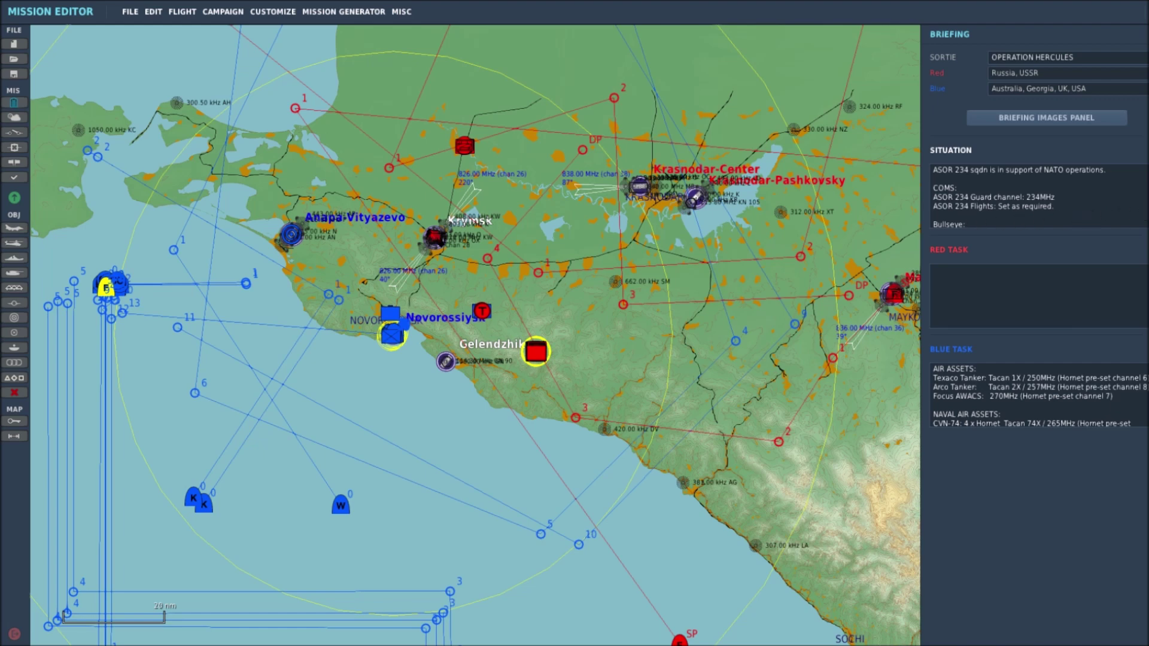
pyautogui.scroll(-2, 1038, 196)
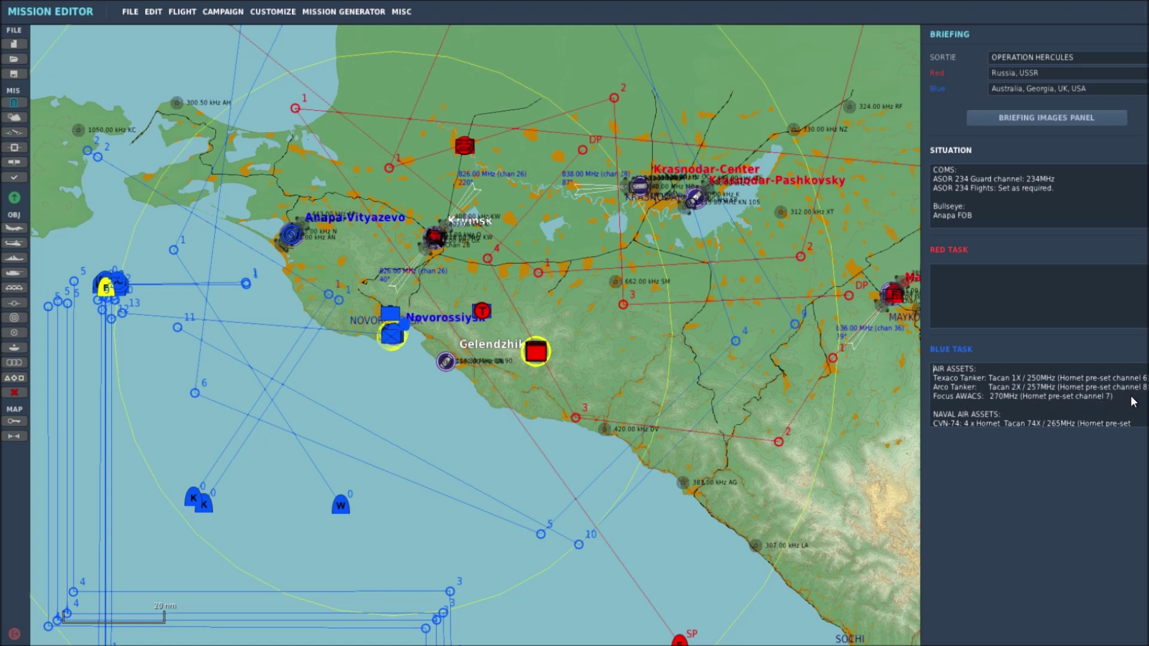
# Read the Blue Task text covering the air assets, naval air assets and ASOR 234 utility flight
pyautogui.scroll(-1, 1128, 396)
pyautogui.scroll(-1, 1123, 387)
pyautogui.scroll(2, 1116, 389)
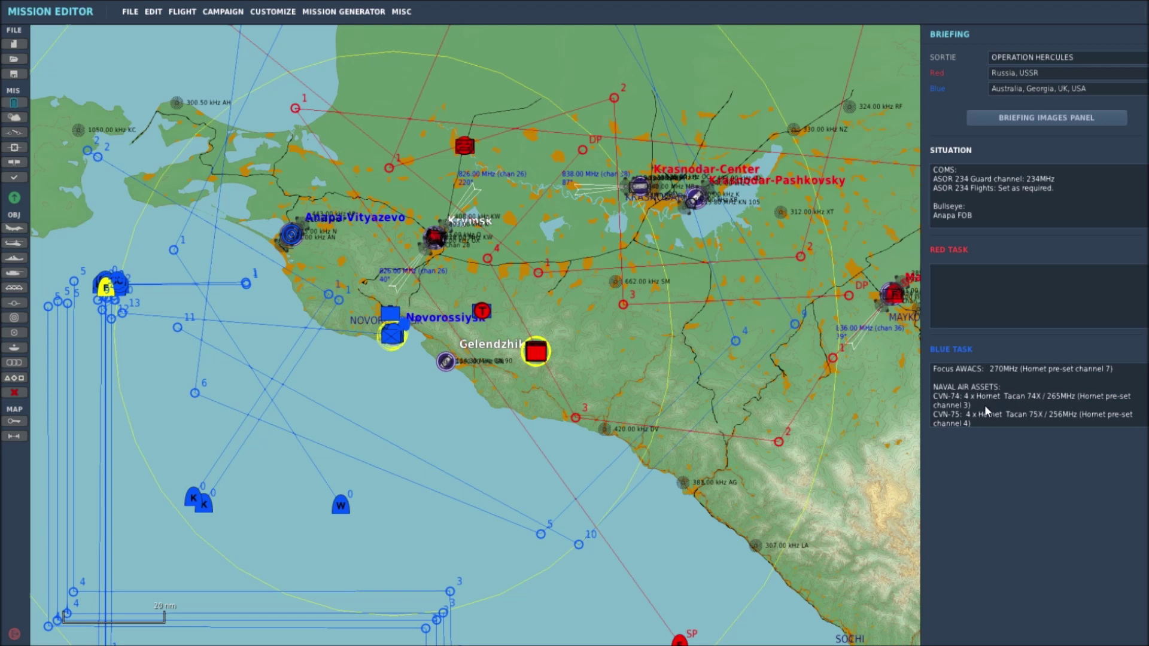
pyautogui.scroll(-2, 992, 401)
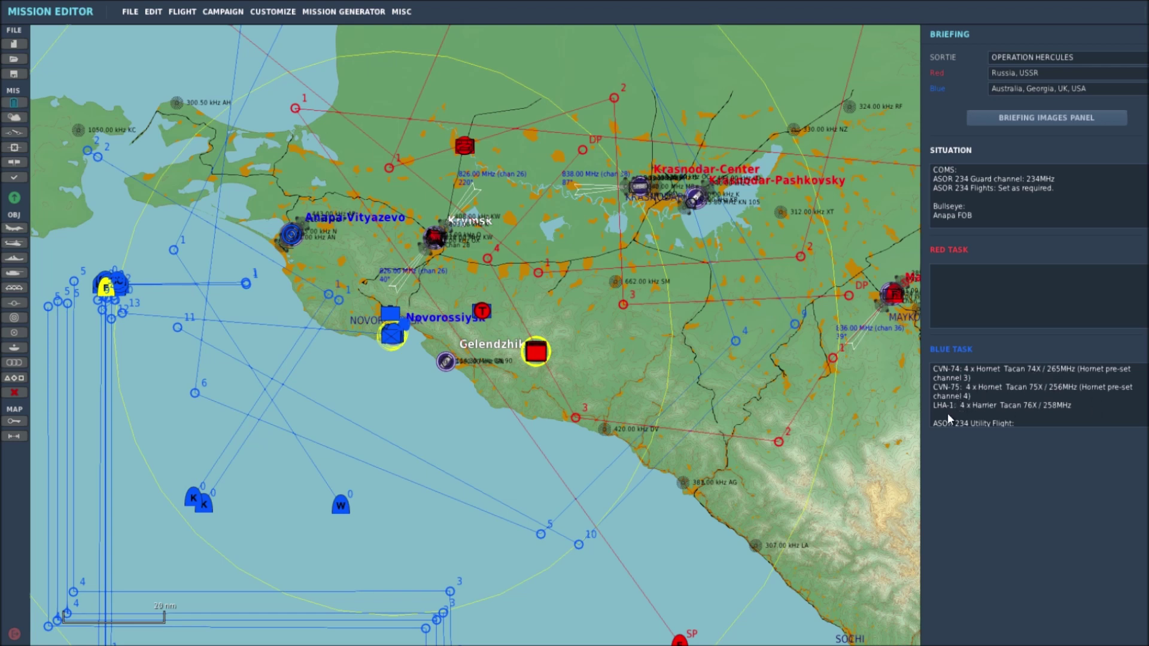
pyautogui.scroll(-1, 1095, 412)
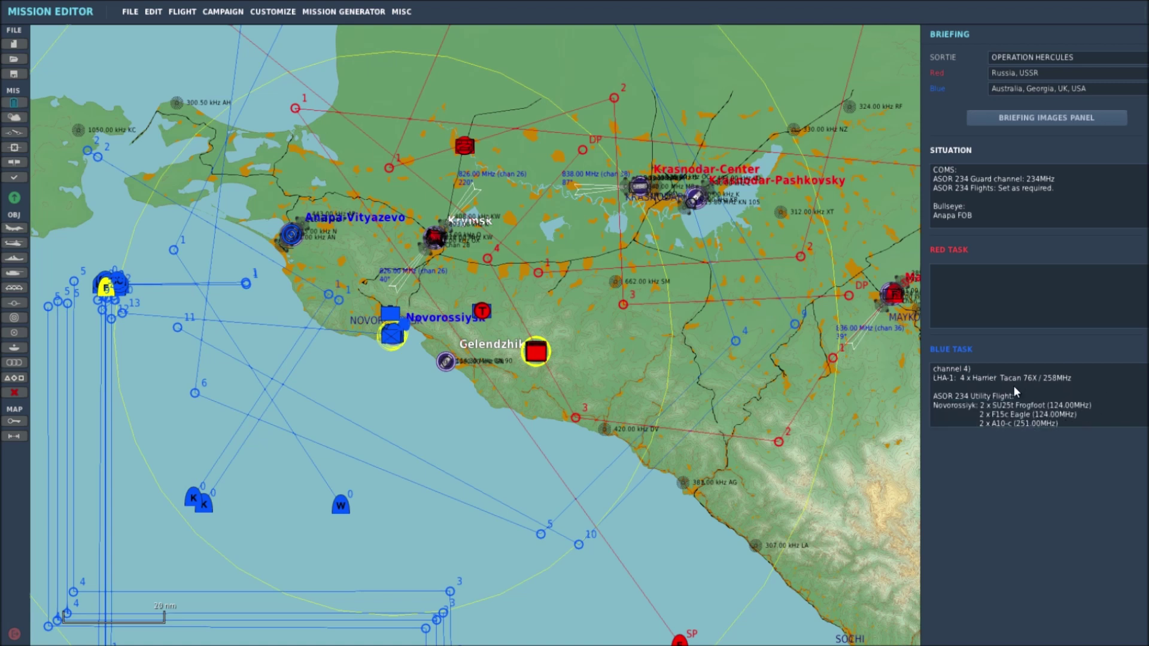
pyautogui.scroll(-1, 1120, 396)
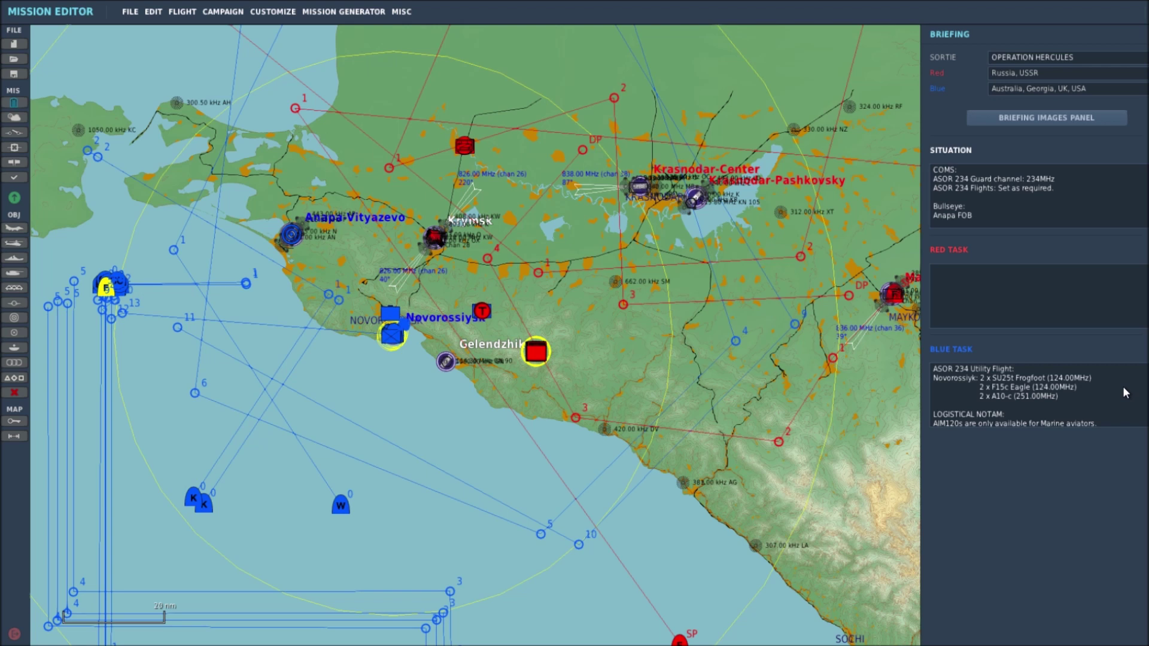
# Read the rest of the Blue Task text, from the logistical NOTAM and mission brief through the mission types to the enemy threats
pyautogui.scroll(-1, 1126, 391)
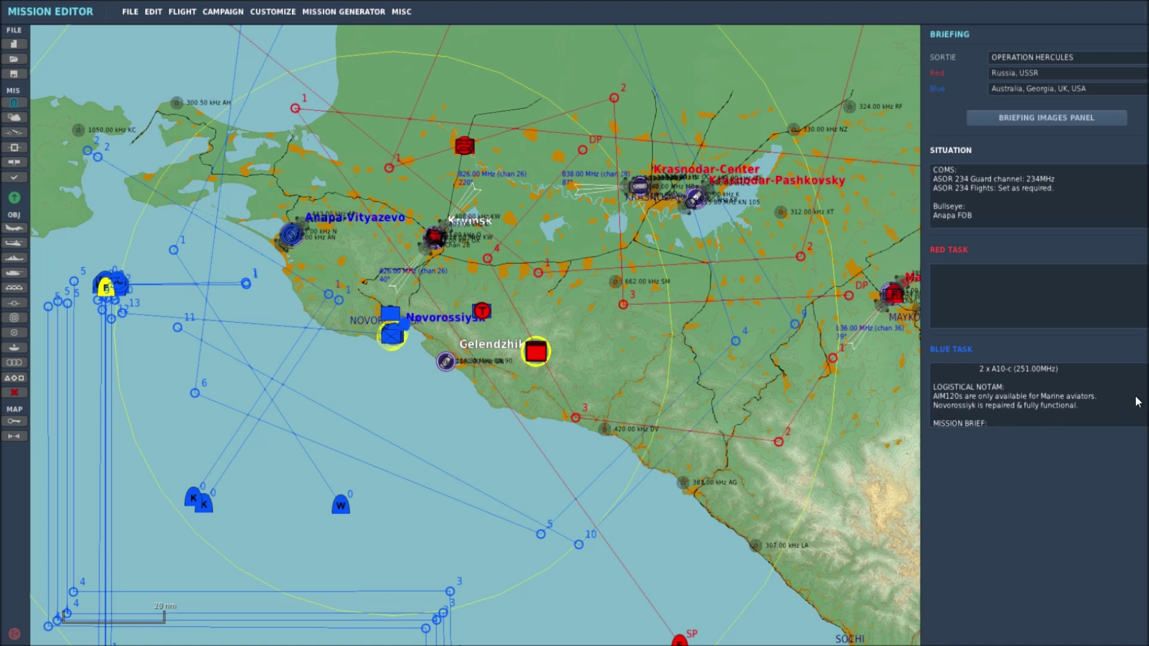
pyautogui.scroll(-1, 1131, 402)
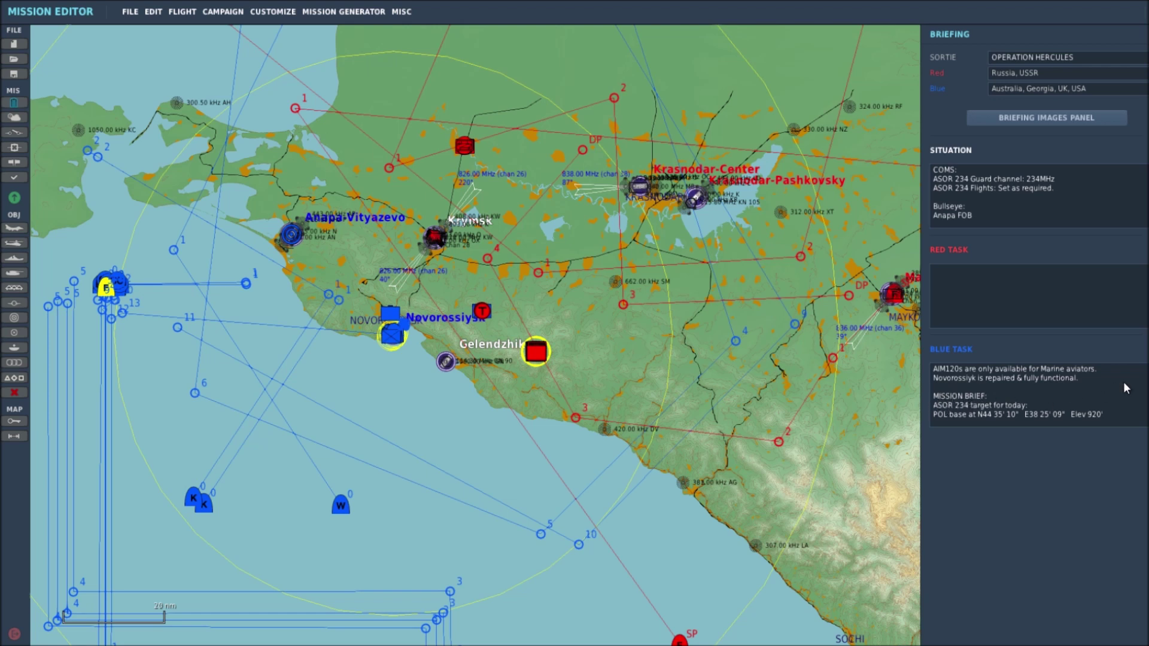
pyautogui.scroll(-1, 1122, 383)
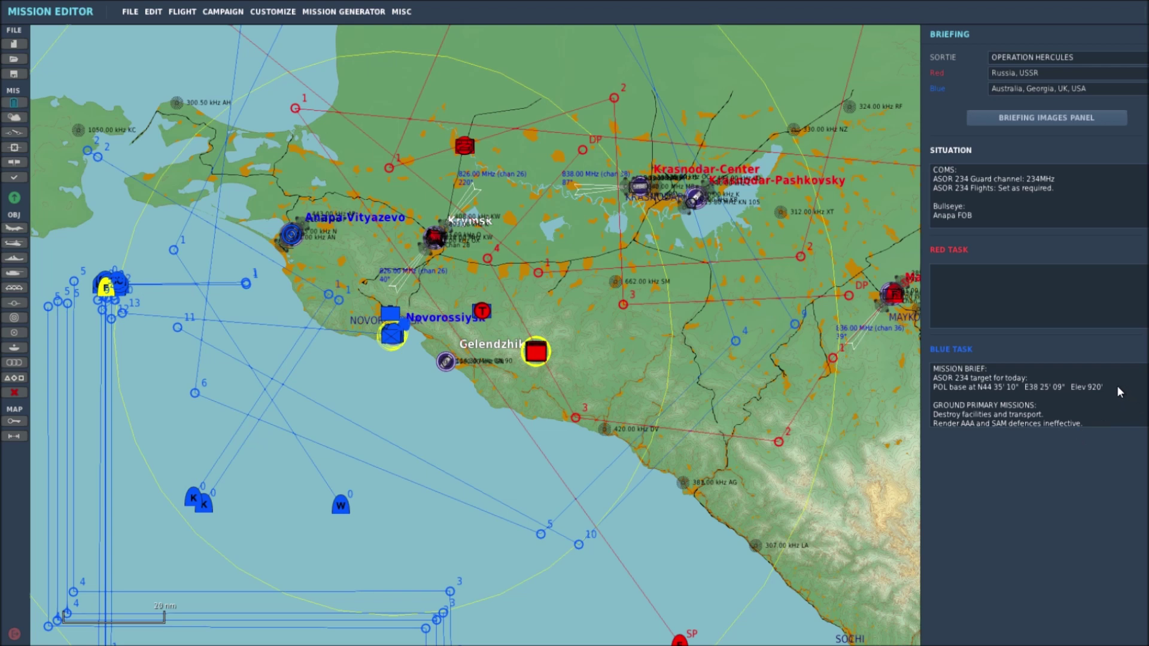
pyautogui.scroll(-1, 1118, 389)
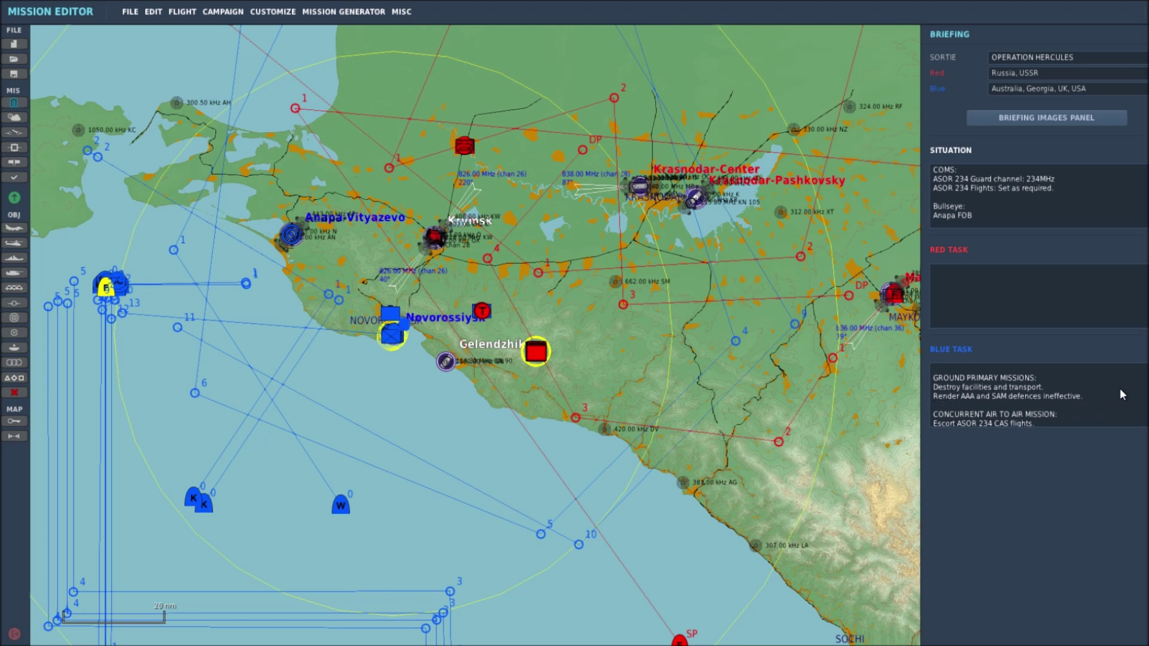
pyautogui.scroll(-1, 1120, 394)
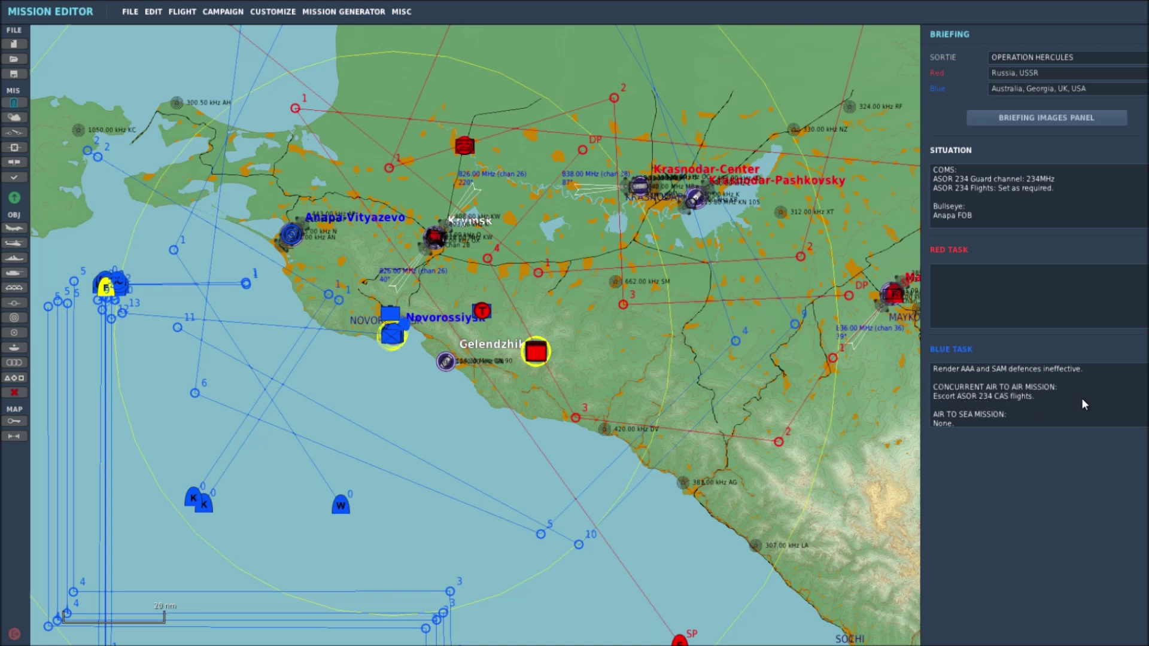
pyautogui.scroll(-1, 1099, 403)
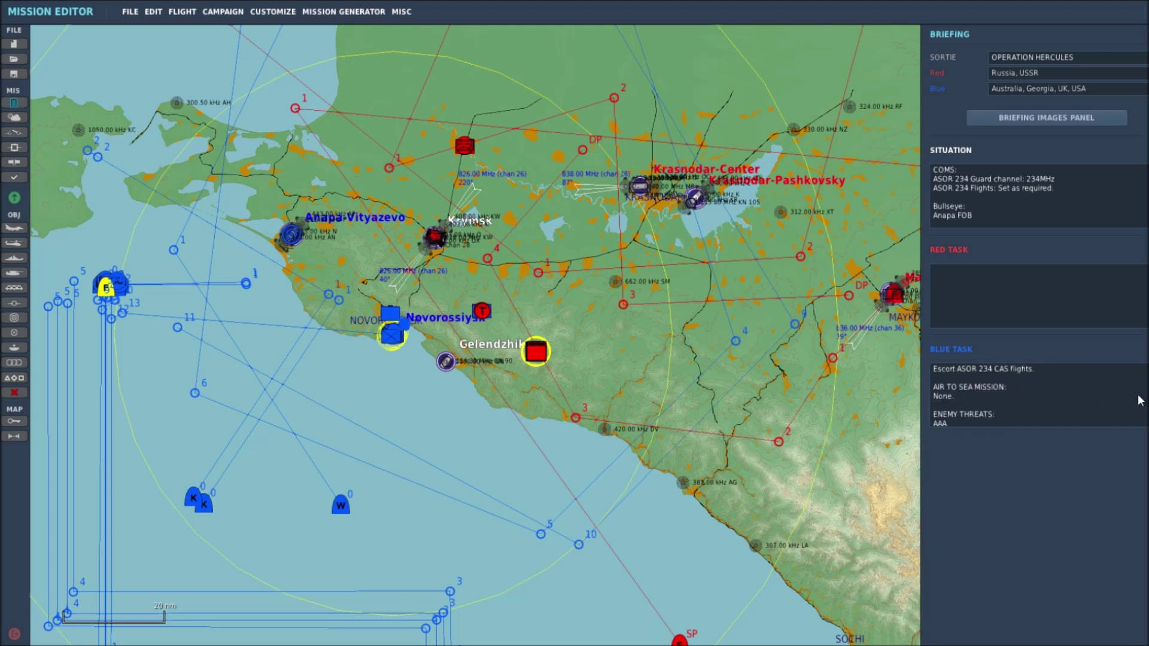
pyautogui.scroll(-1, 1074, 388)
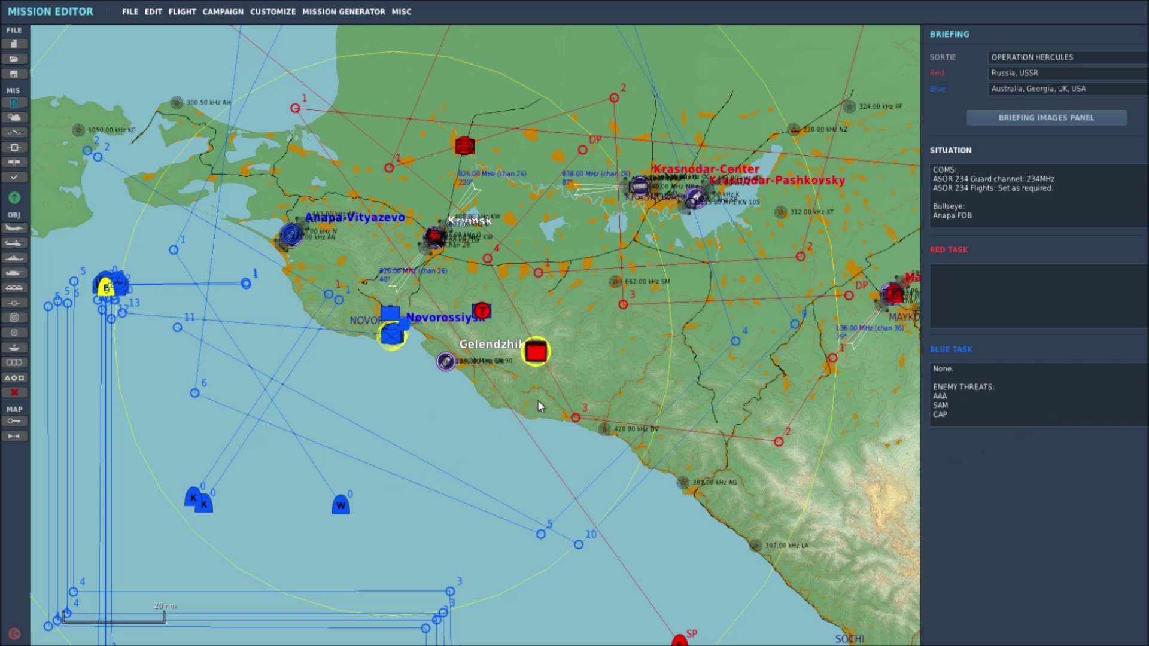
# Locate the red target base inland east of Gelendzhik on the map and view it at close range
pyautogui.scroll(5, 537, 405)
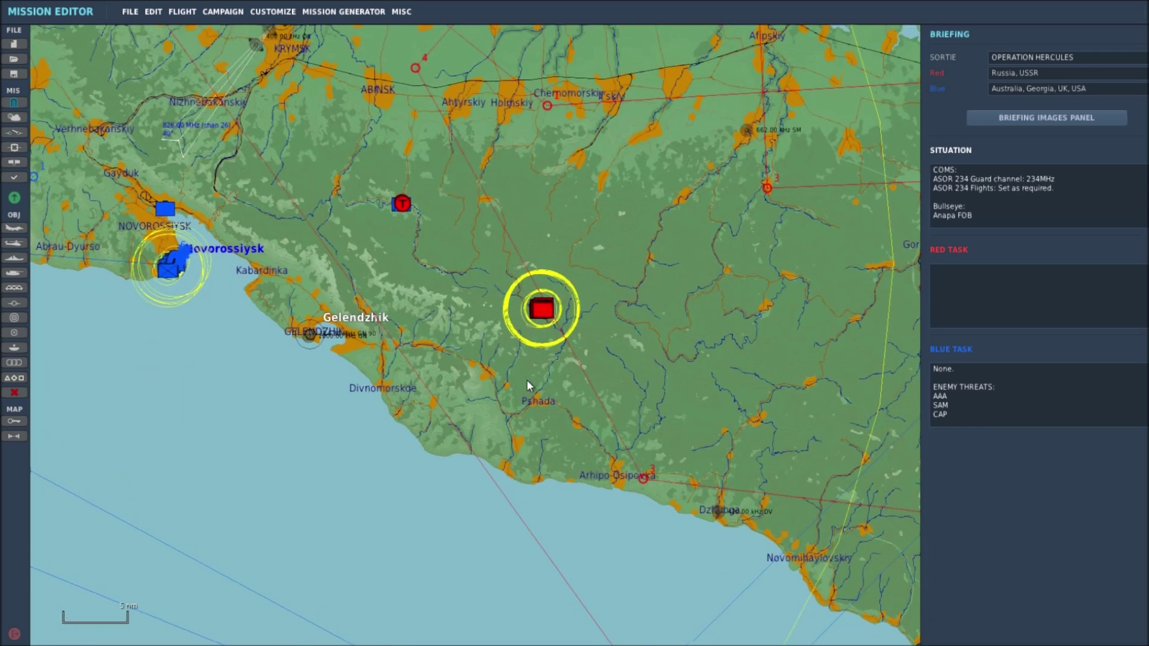
pyautogui.scroll(5, 527, 384)
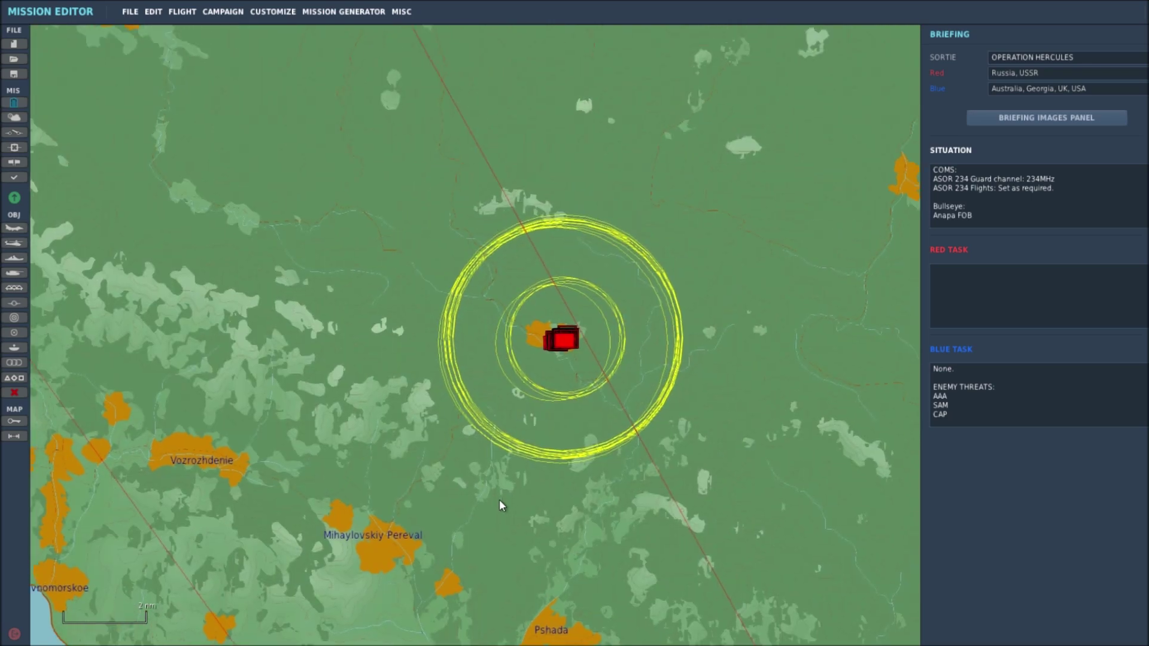
pyautogui.scroll(5, 552, 408)
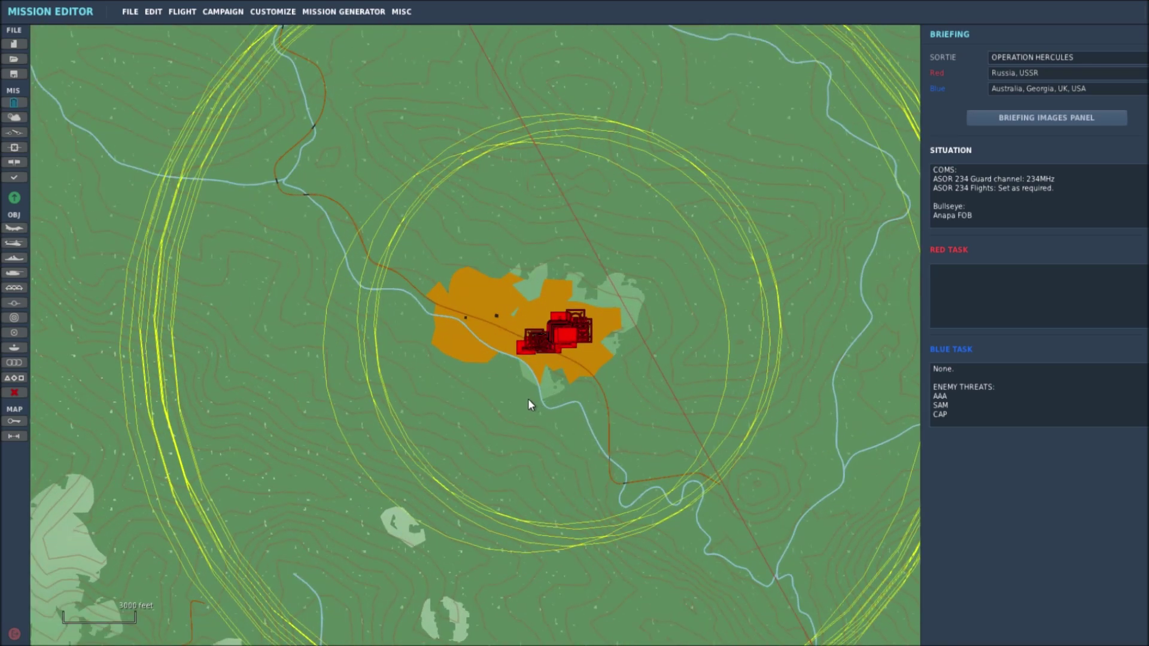
pyautogui.scroll(5, 527, 398)
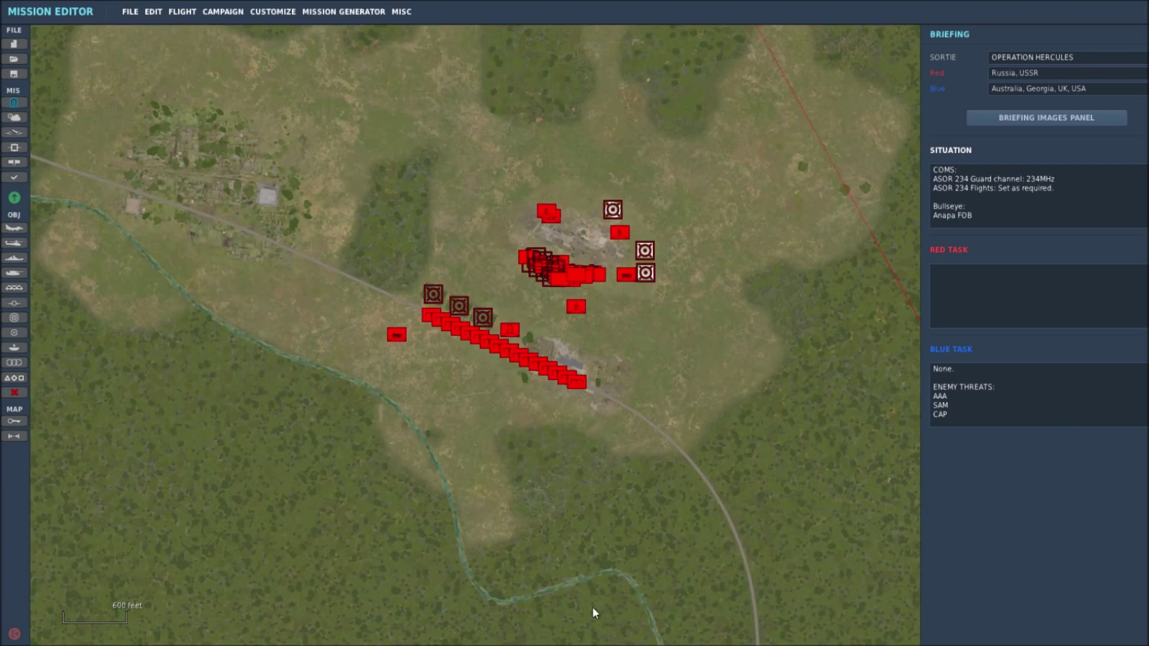
# Examine the layout of the red target base, including its storage facilities, defences and the vehicle column along the road
pyautogui.moveTo(662, 387); pyautogui.dragTo(637, 487)
pyautogui.scroll(2, 612, 451)
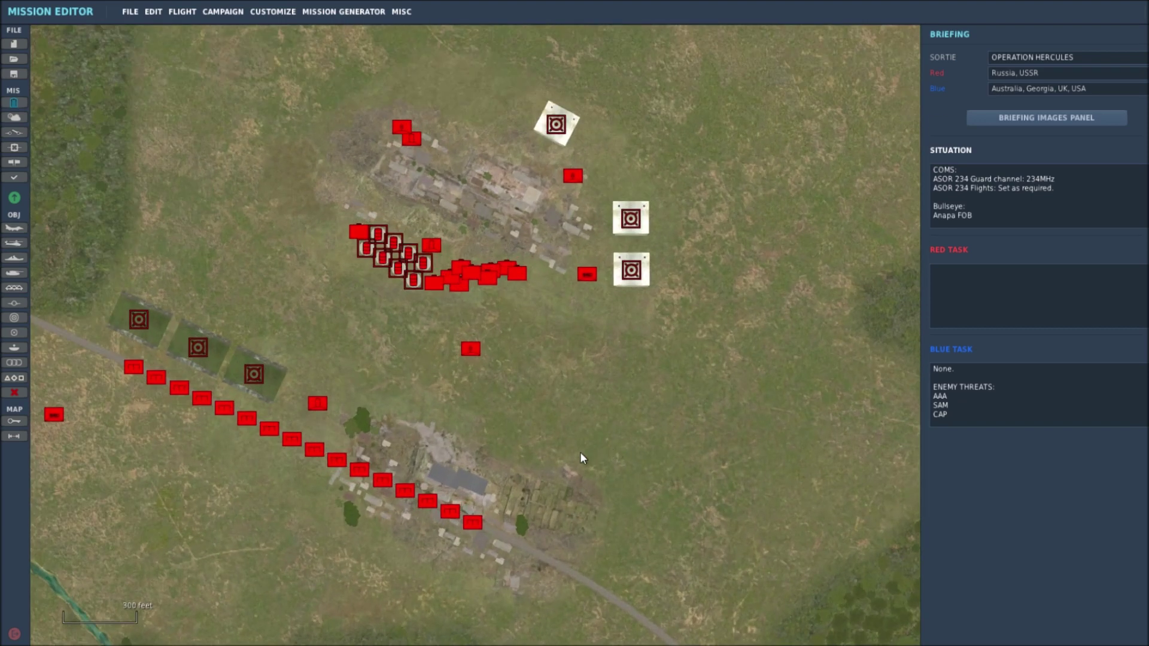
pyautogui.scroll(3, 598, 456)
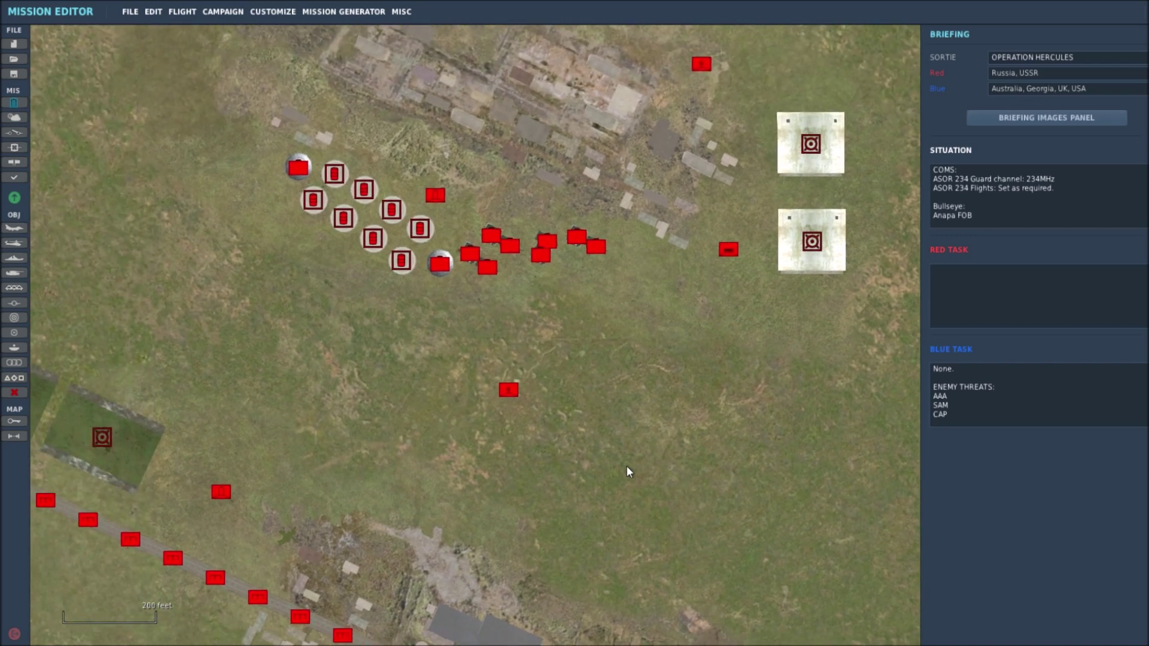
pyautogui.scroll(1, 627, 467)
pyautogui.moveTo(698, 369); pyautogui.dragTo(675, 545)
pyautogui.moveTo(660, 506); pyautogui.dragTo(653, 530)
pyautogui.scroll(-5, 653, 529)
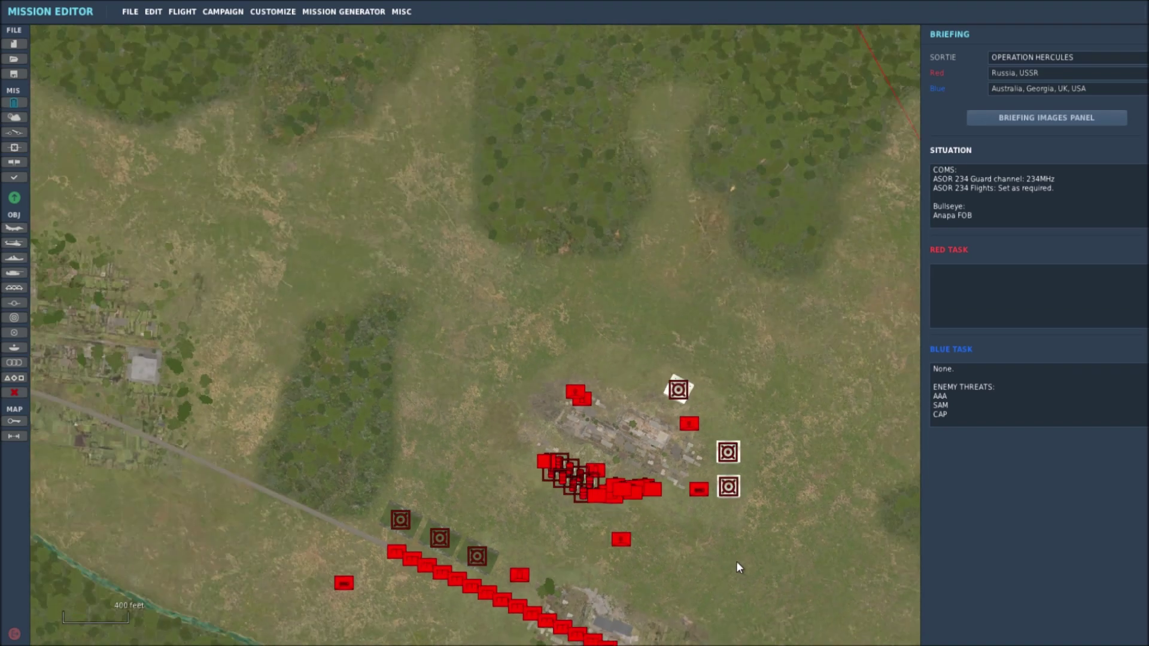
pyautogui.moveTo(737, 561); pyautogui.dragTo(656, 394)
pyautogui.scroll(-4, 667, 416)
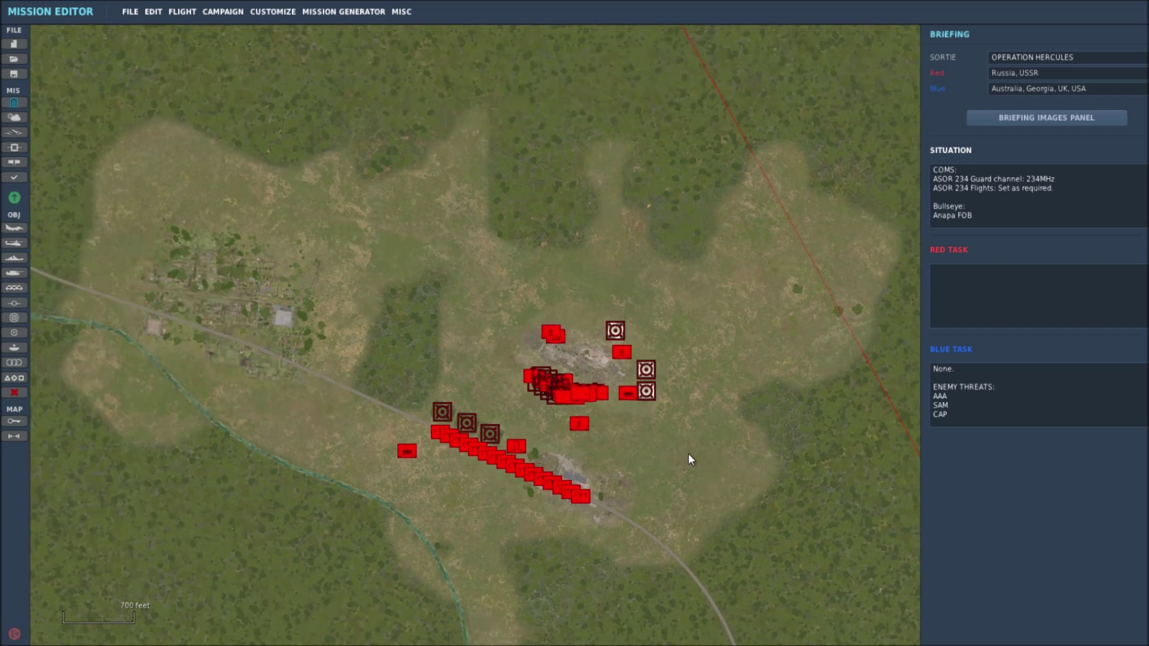
pyautogui.scroll(3, 687, 459)
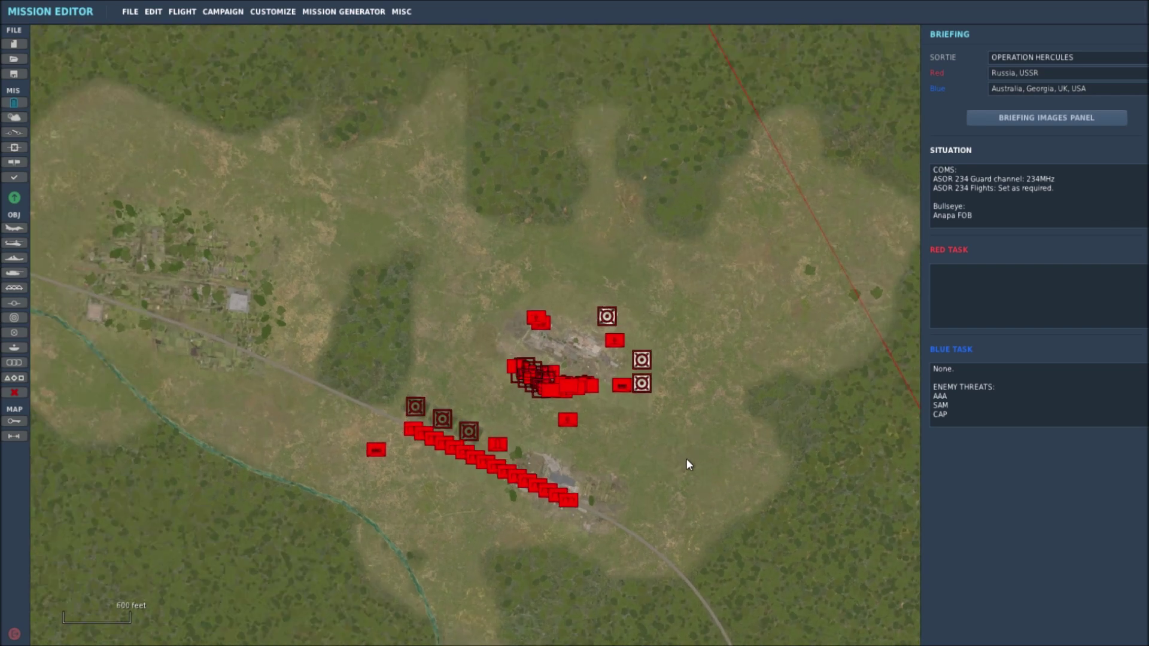
# Inspect the unit details of the individual air defence vehicles, guns and MANPADS positioned around the red target base
pyautogui.scroll(4, 639, 453)
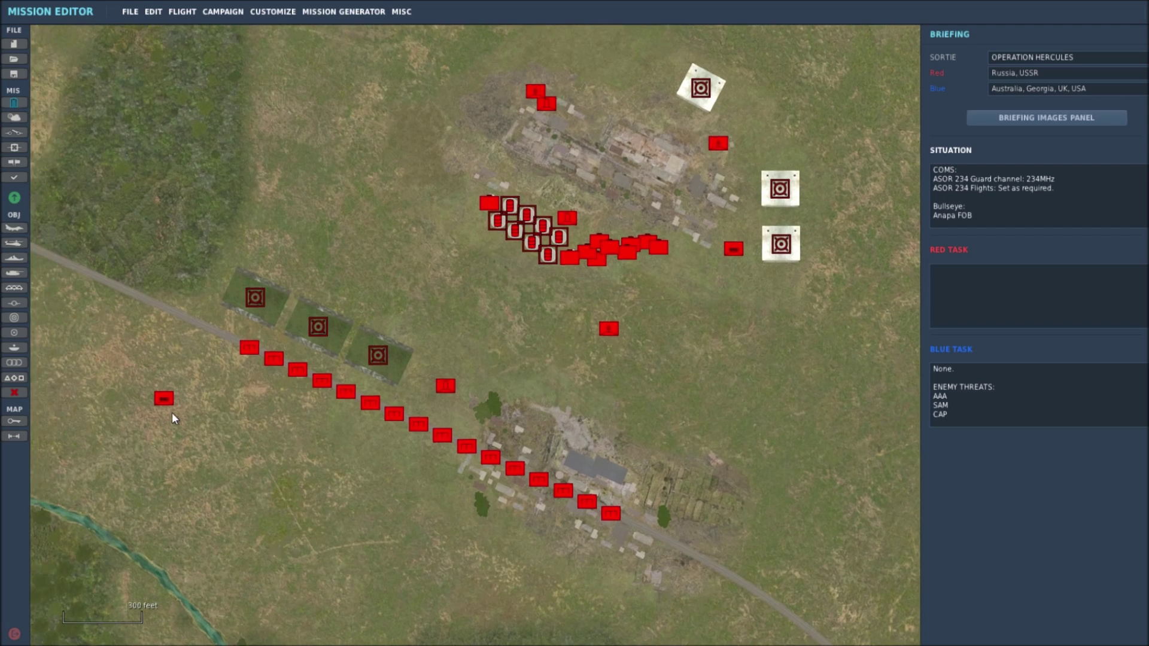
pyautogui.click(164, 399)
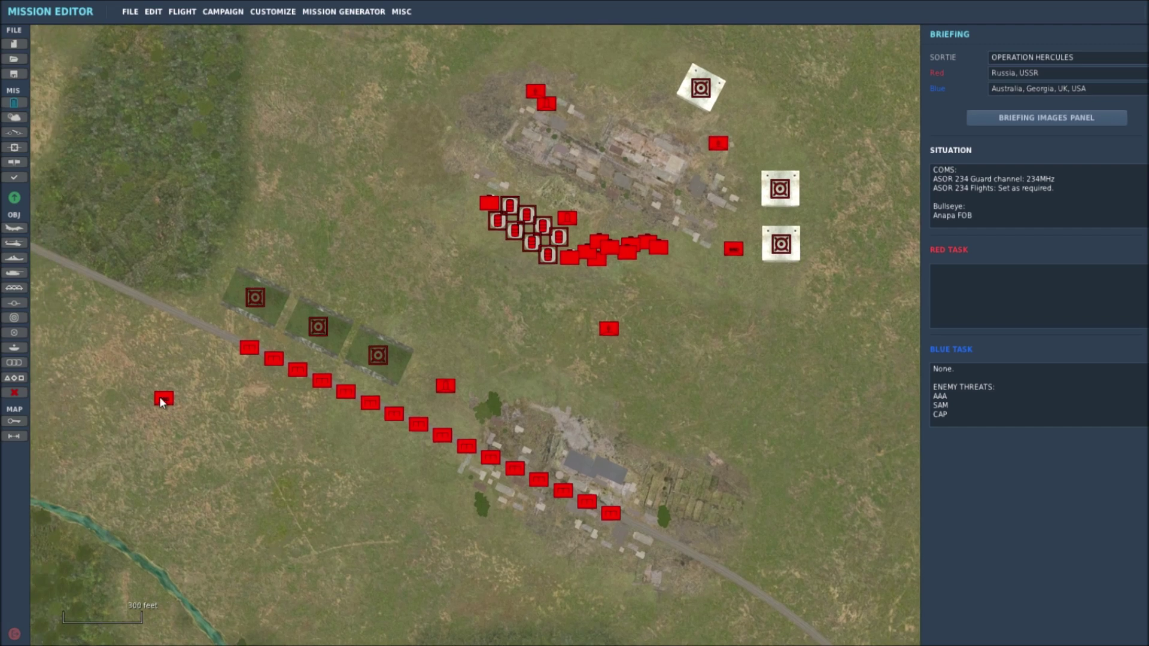
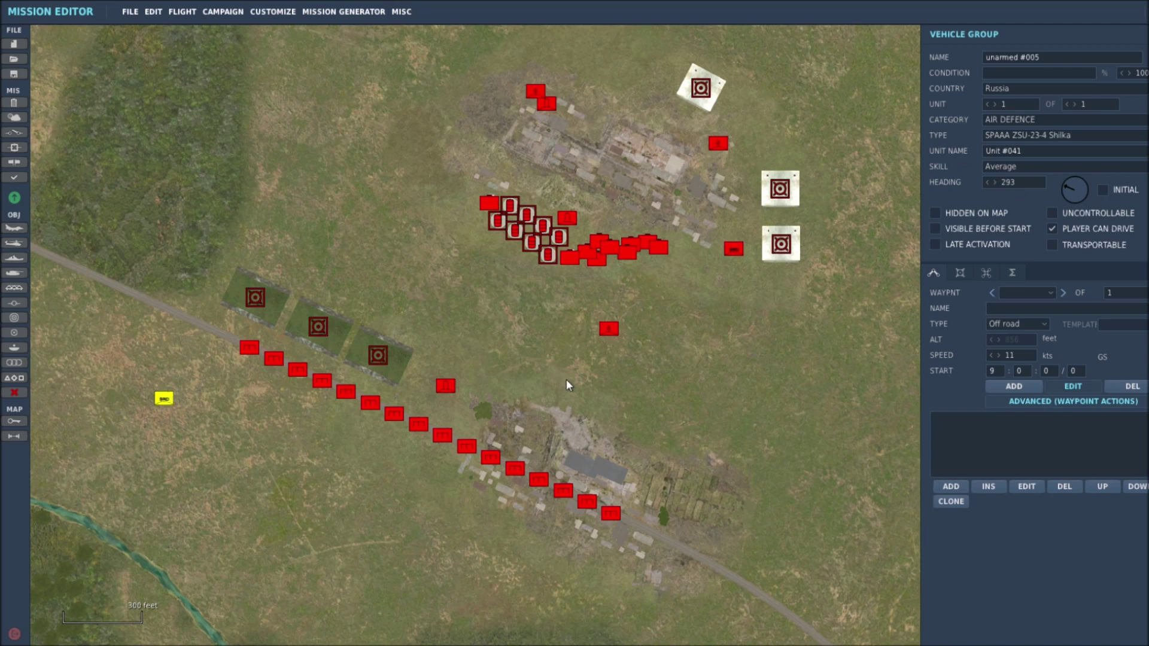
pyautogui.click(444, 387)
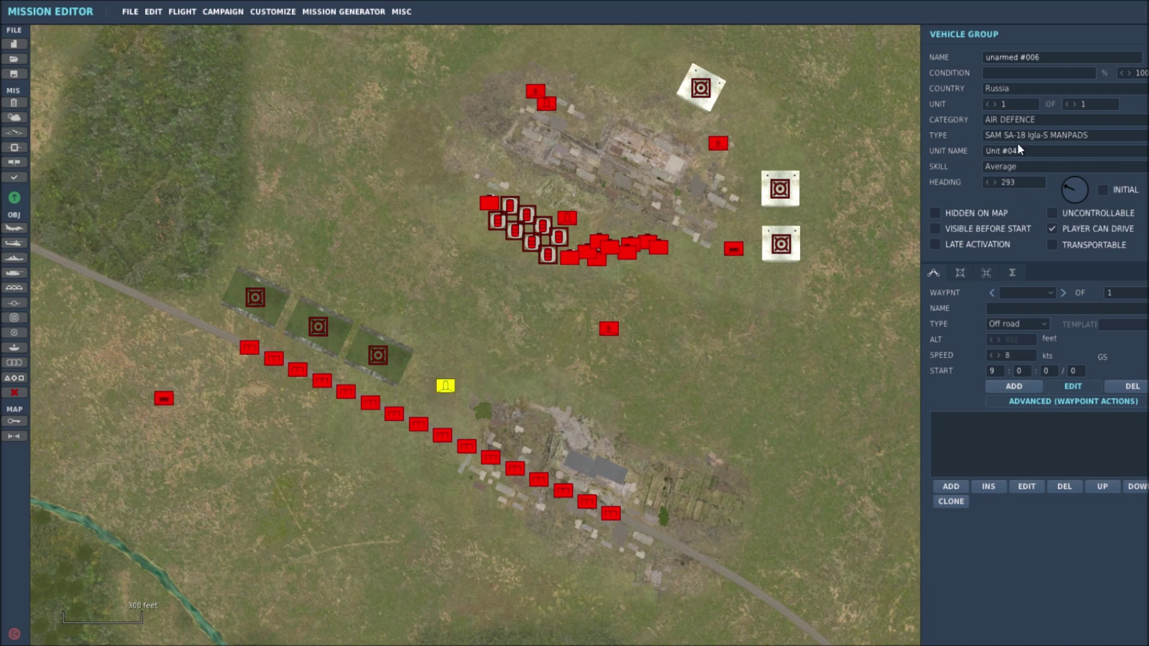
pyautogui.click(608, 329)
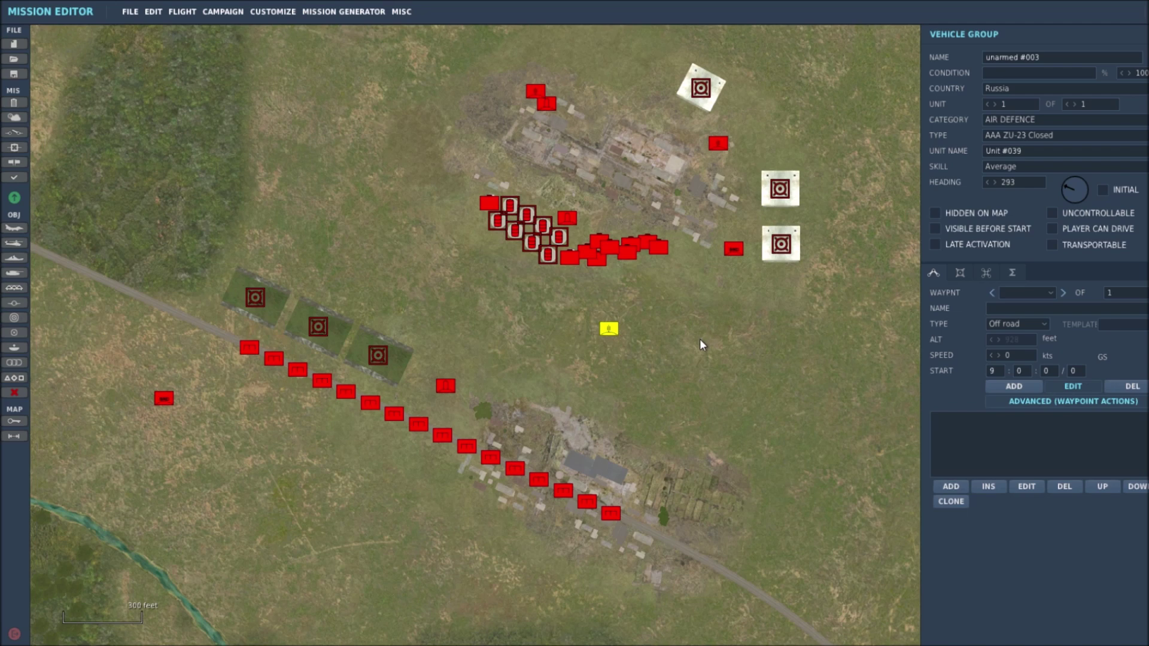
pyautogui.click(735, 250)
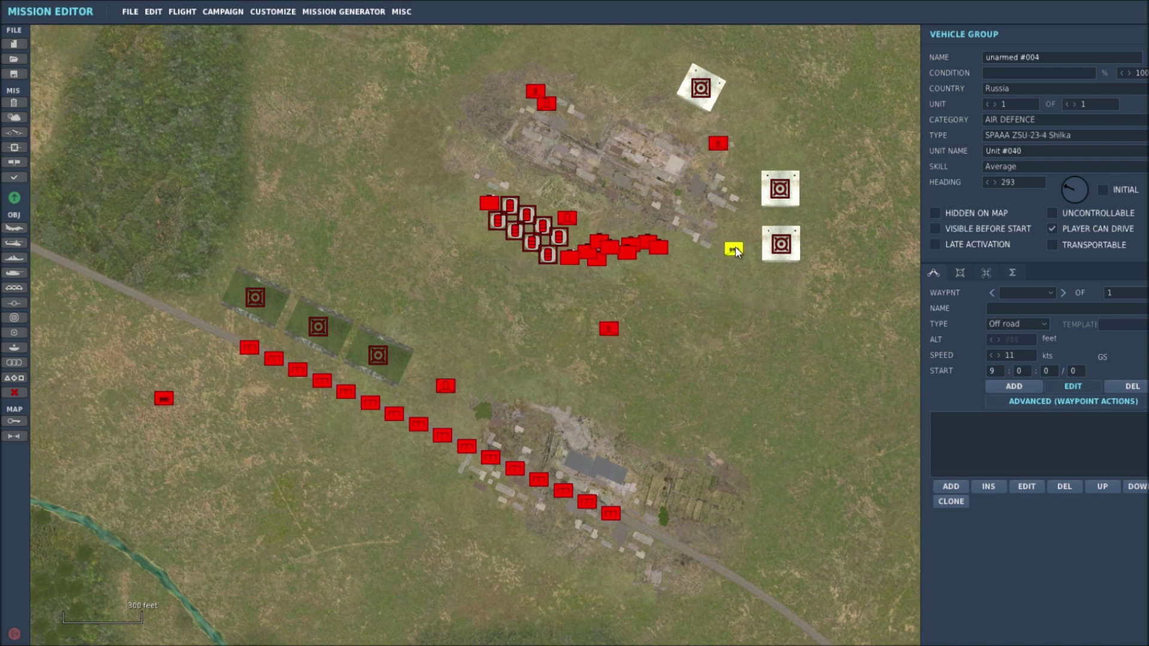
pyautogui.click(718, 145)
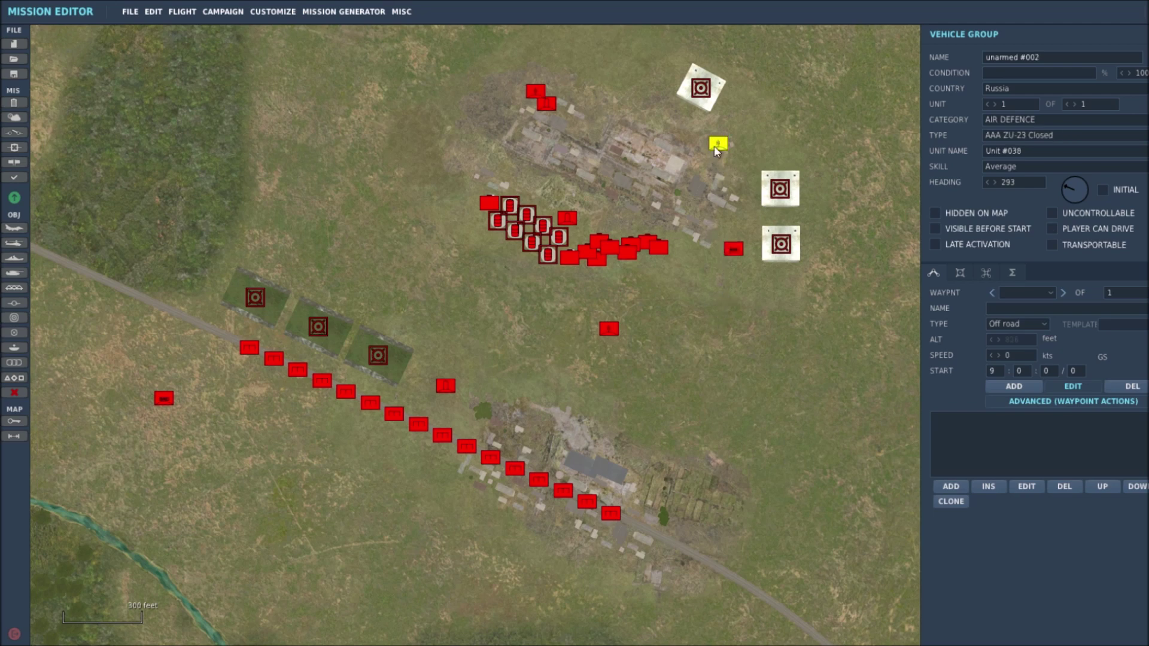
pyautogui.click(547, 103)
pyautogui.click(535, 95)
pyautogui.click(568, 219)
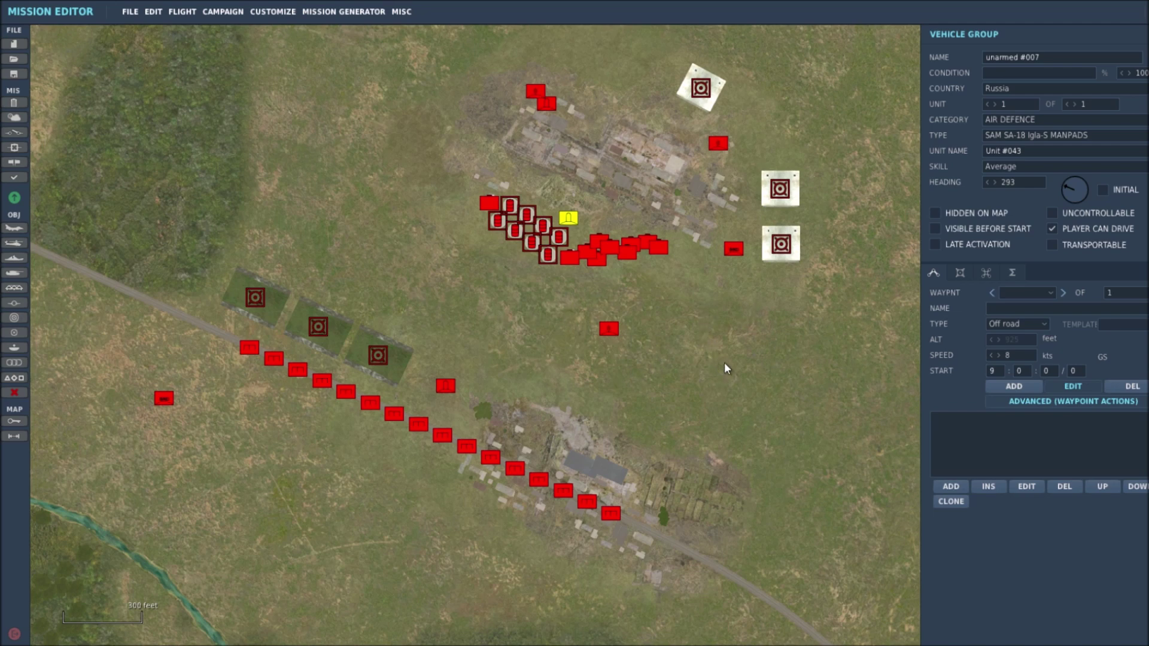
# Inspect the static object details of the red base's ammunition depot by the road, its warehouses and a storage tank
pyautogui.scroll(-1, 724, 368)
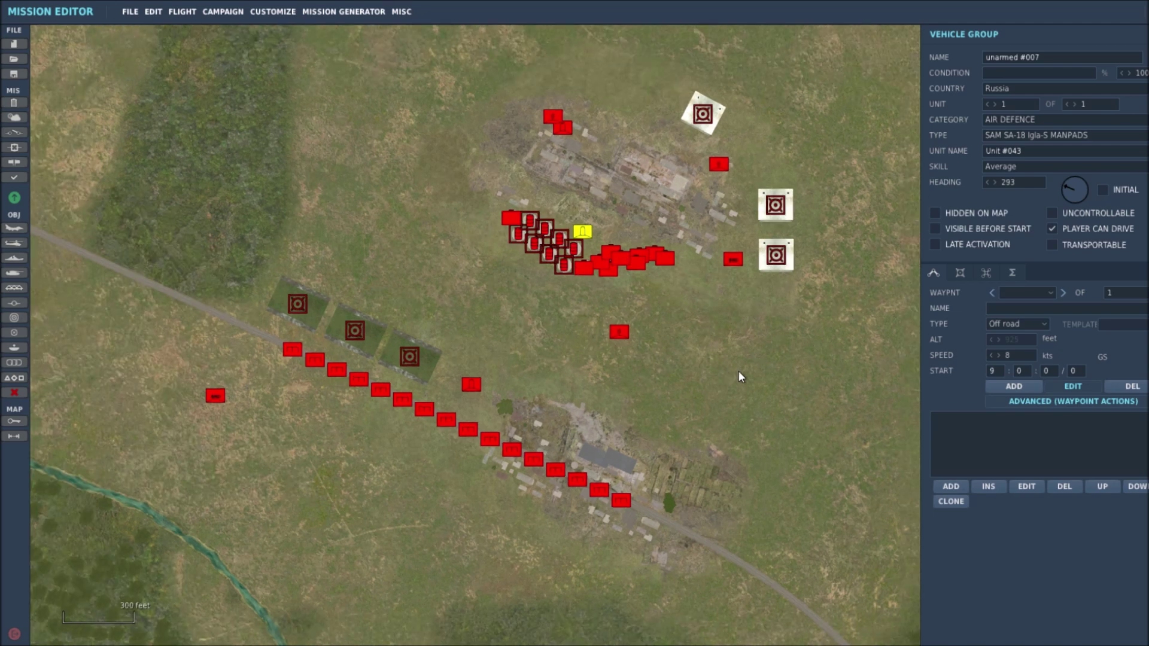
pyautogui.scroll(-1, 738, 371)
pyautogui.moveTo(755, 370); pyautogui.dragTo(698, 358, button='right')
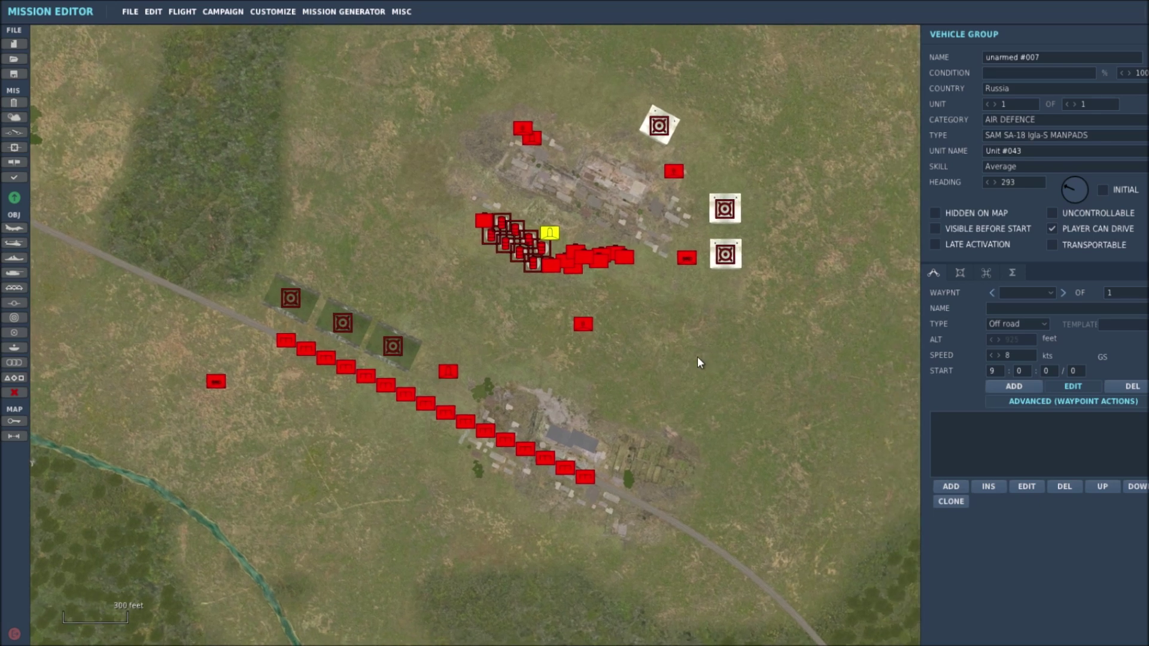
pyautogui.scroll(-1, 699, 356)
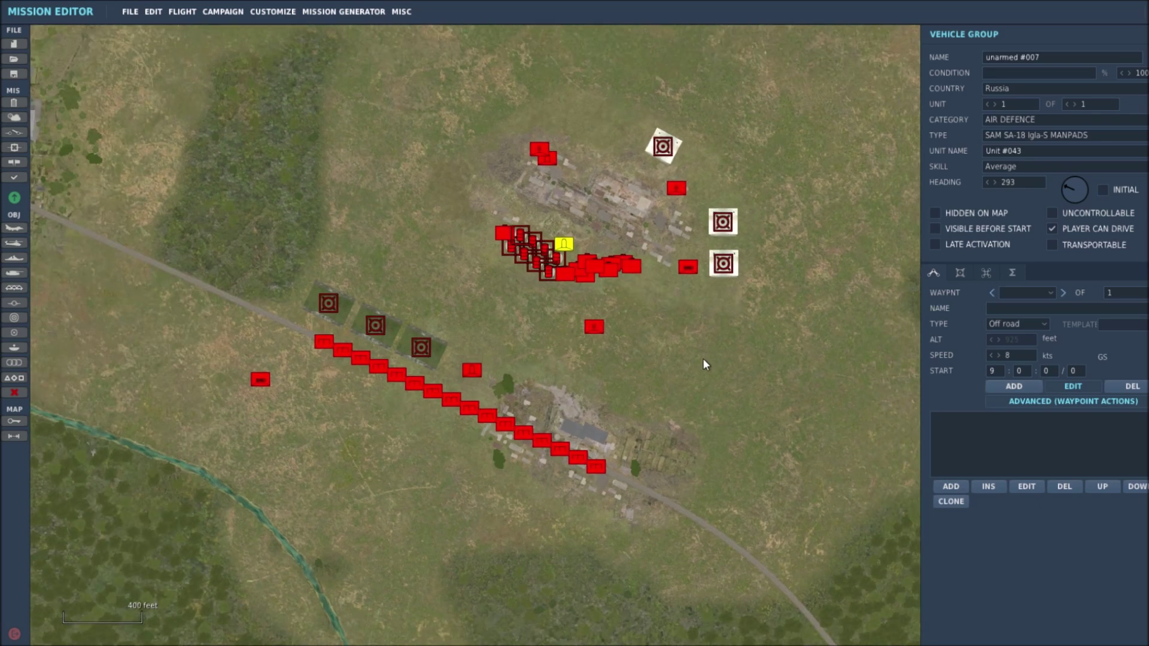
pyautogui.moveTo(706, 357); pyautogui.dragTo(713, 357, button='right')
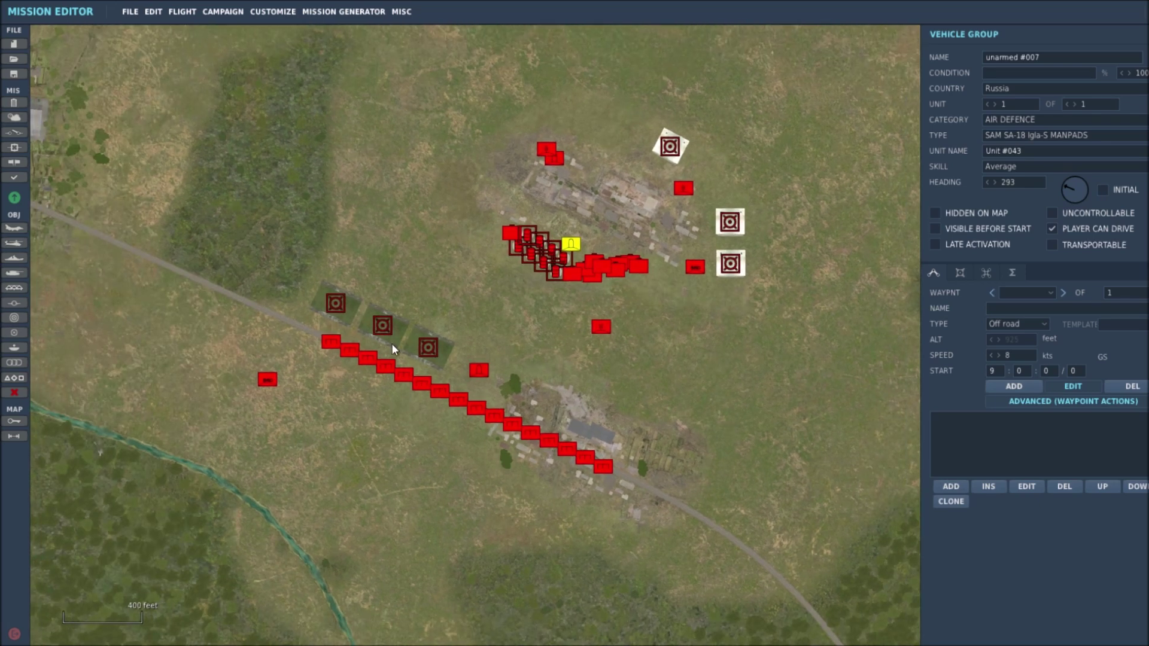
pyautogui.click(334, 303)
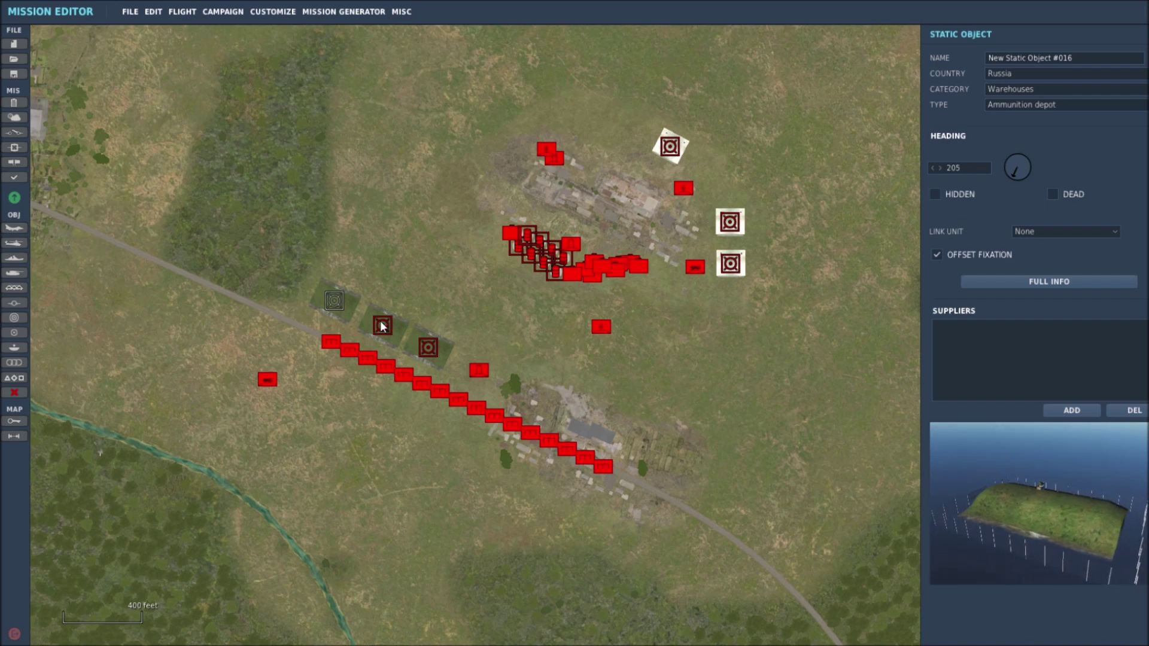
pyautogui.click(671, 147)
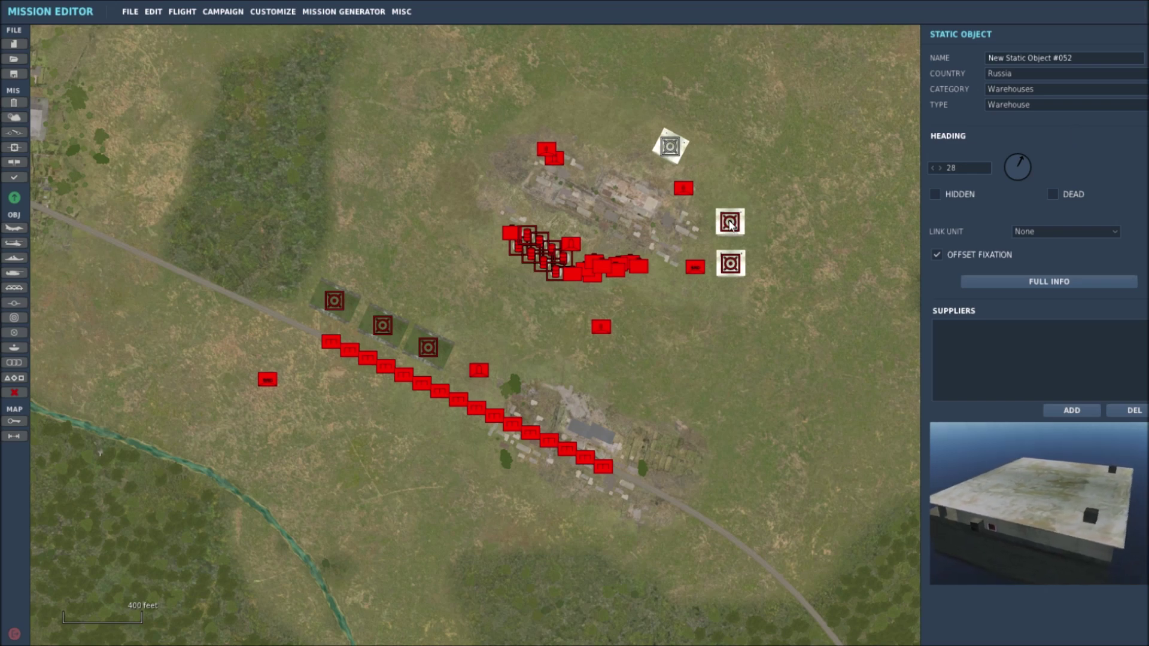
pyautogui.click(731, 264)
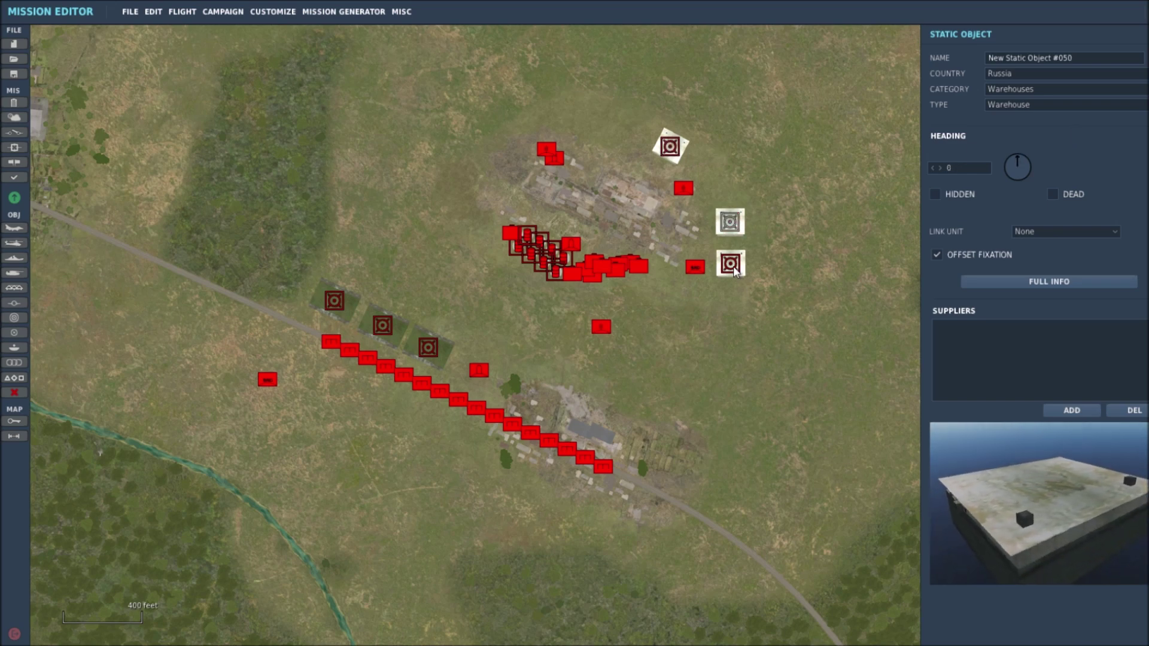
pyautogui.click(518, 251)
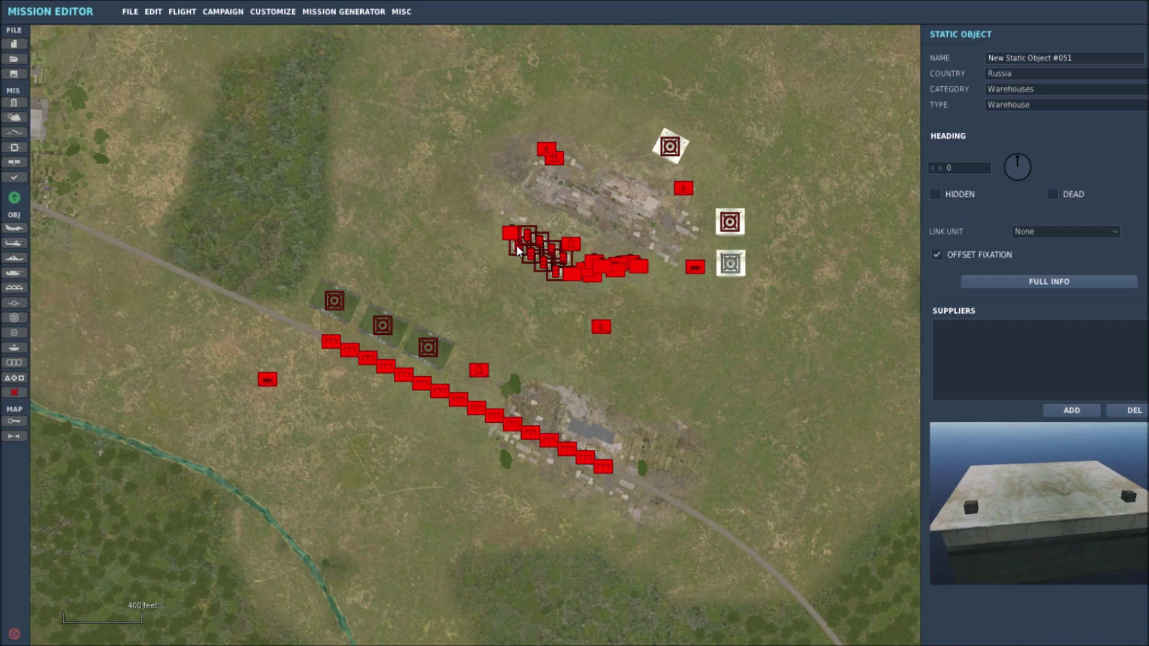
pyautogui.click(518, 250)
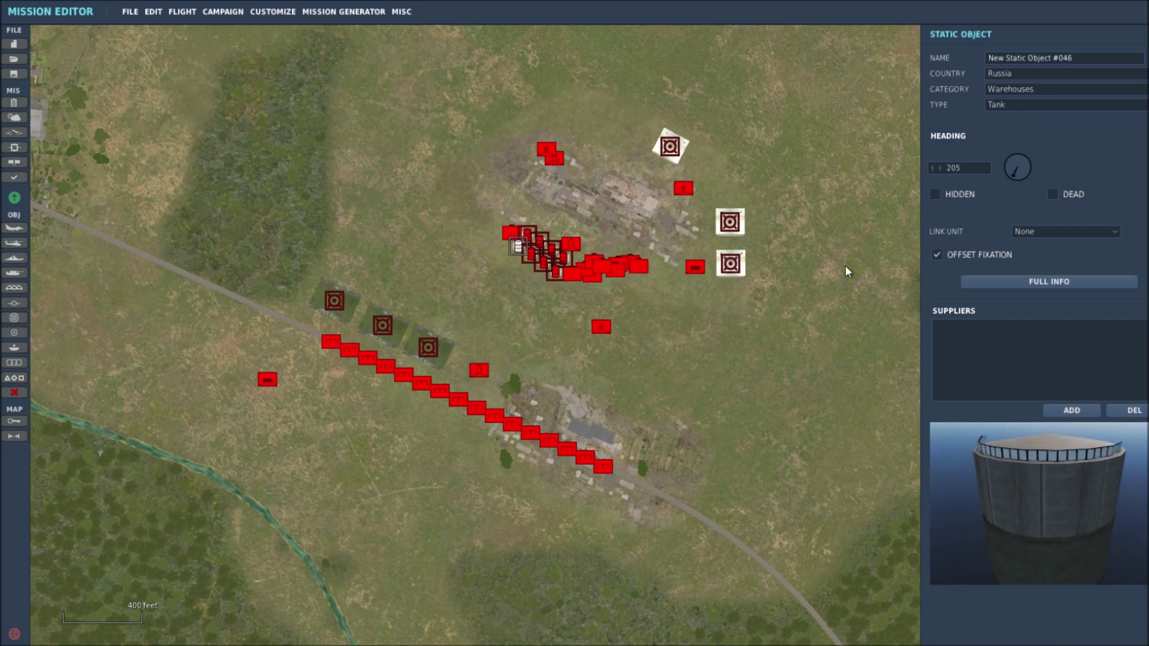
# Inspect the chemical tanks at both ends of the tank cluster, plus an oil derrick and a pump station beside them
pyautogui.scroll(2, 687, 338)
pyautogui.moveTo(625, 290); pyautogui.dragTo(645, 337)
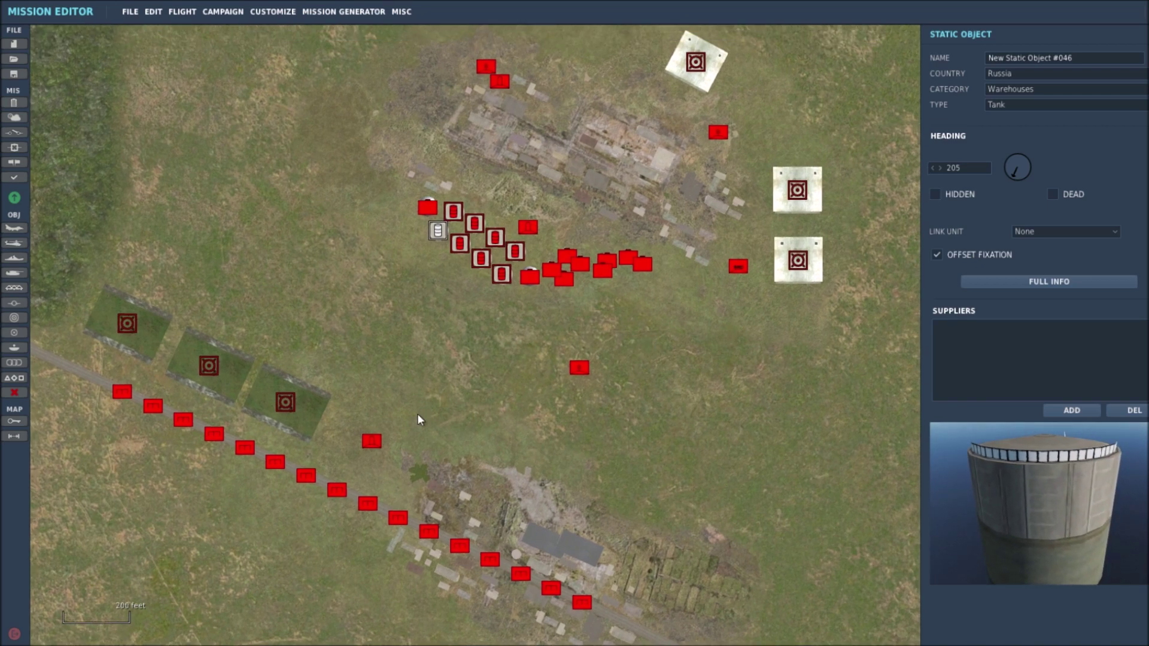
pyautogui.click(429, 208)
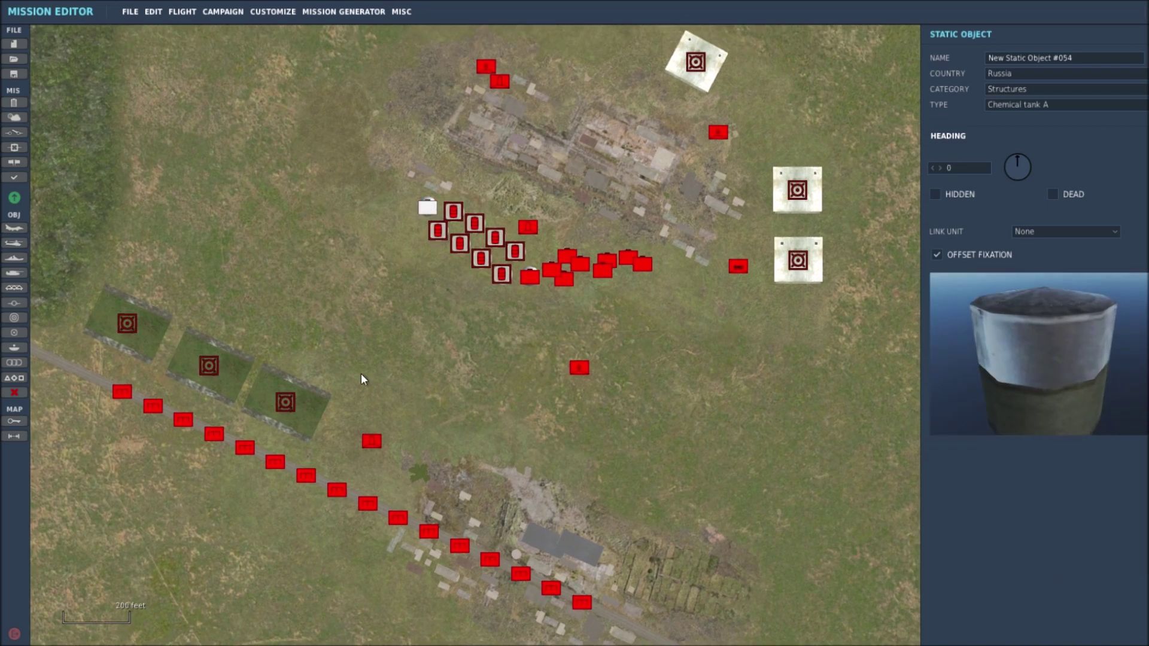
pyautogui.click(529, 275)
pyautogui.scroll(1, 668, 349)
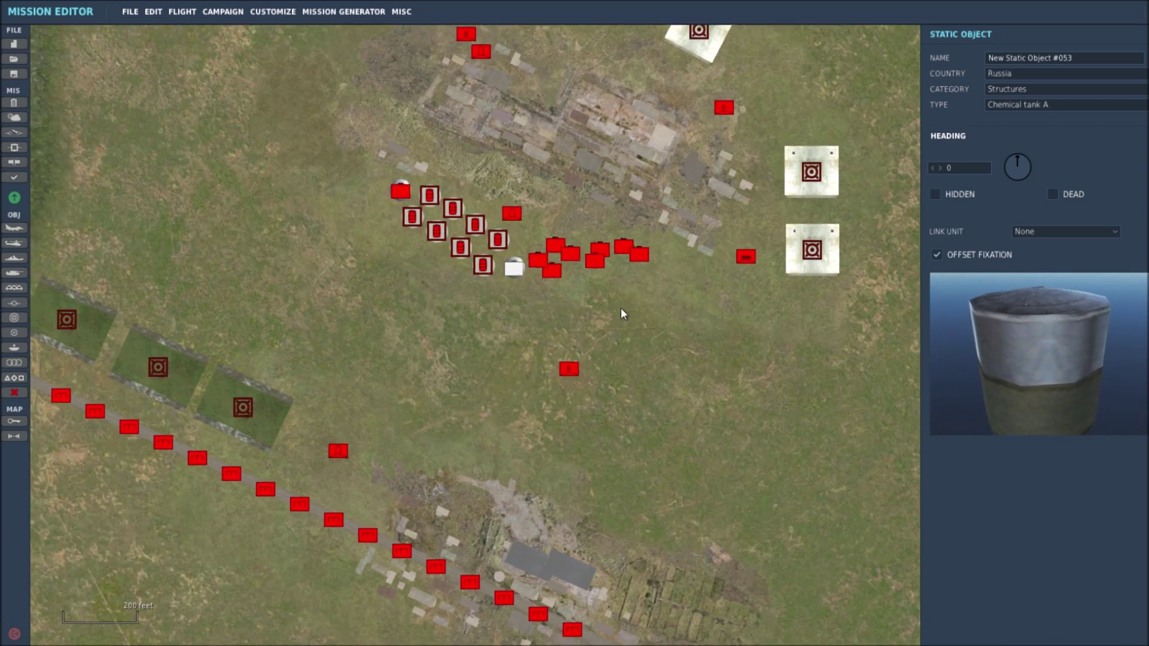
pyautogui.click(537, 260)
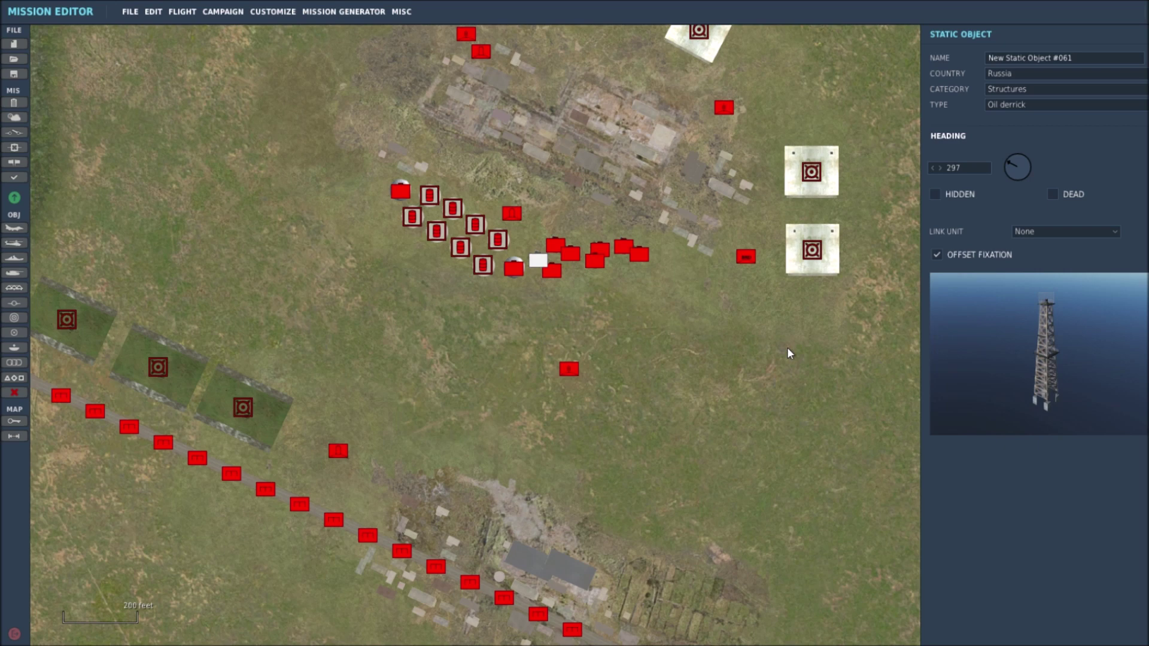
pyautogui.moveTo(689, 358); pyautogui.dragTo(671, 400)
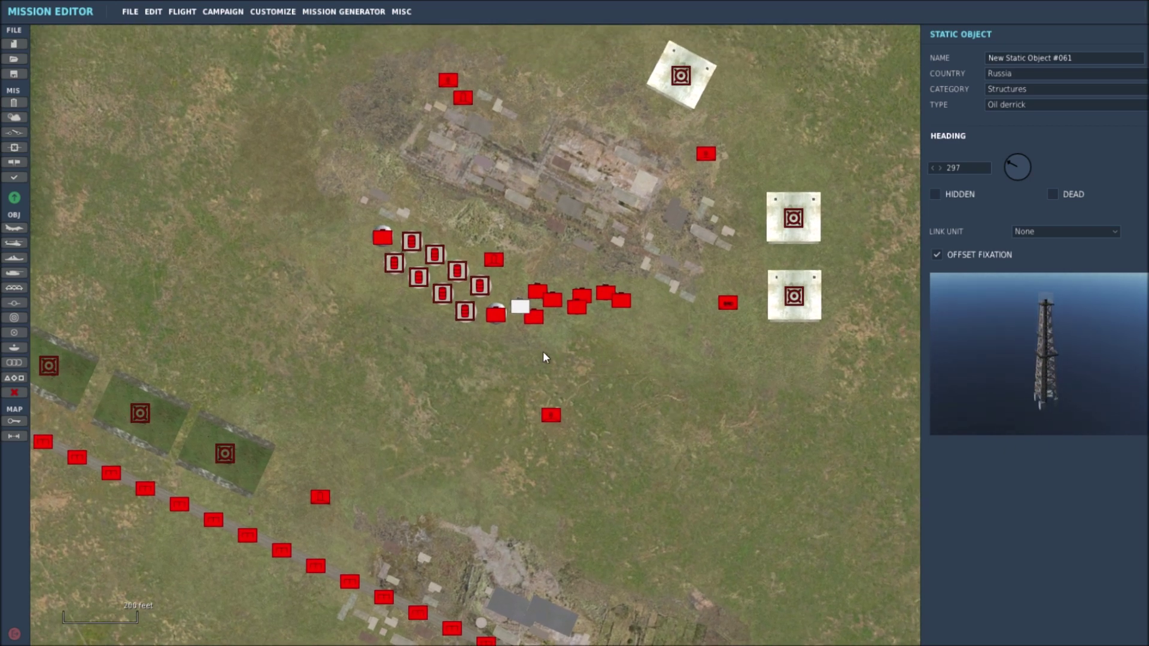
pyautogui.scroll(7, 563, 361)
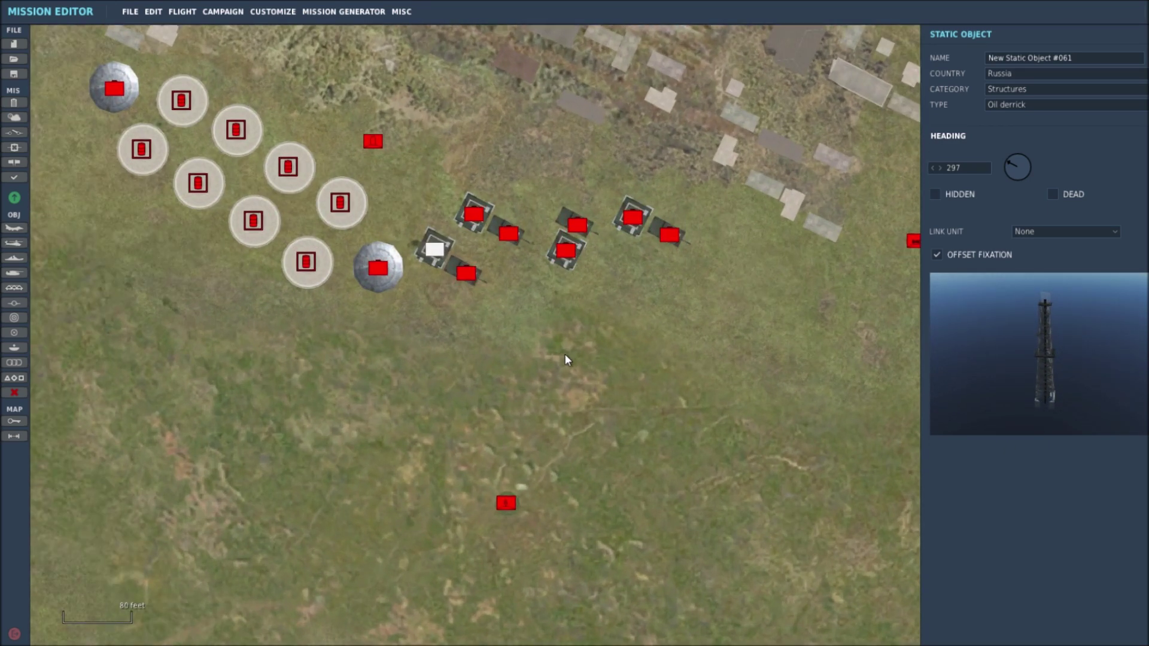
pyautogui.moveTo(565, 360); pyautogui.dragTo(585, 397)
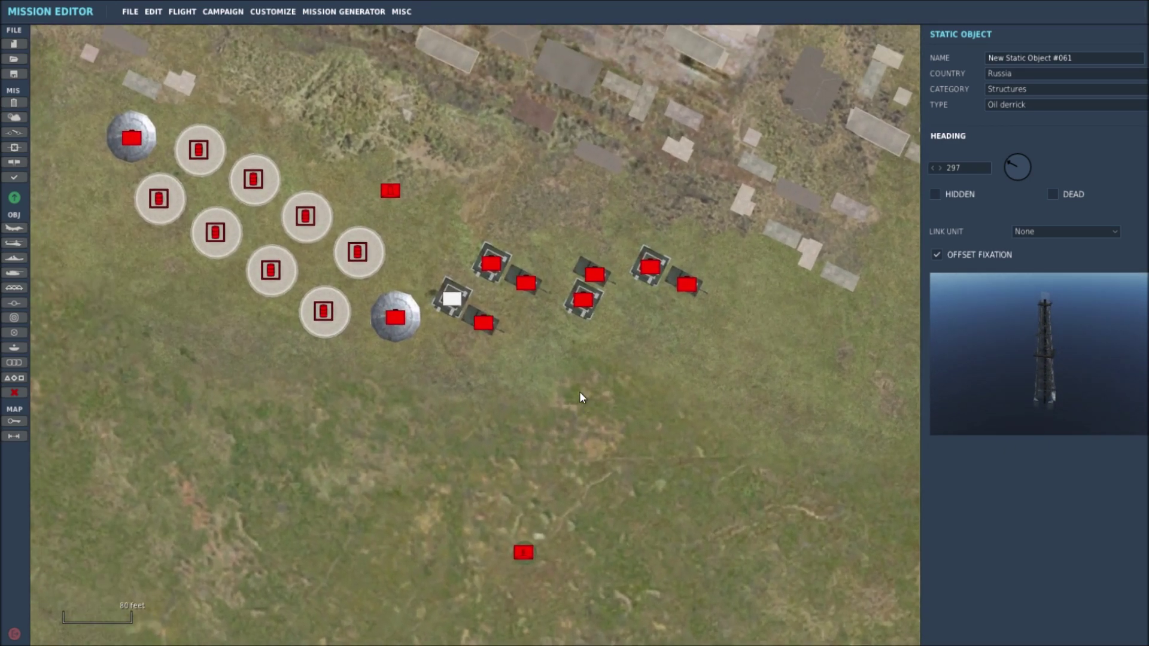
pyautogui.click(485, 324)
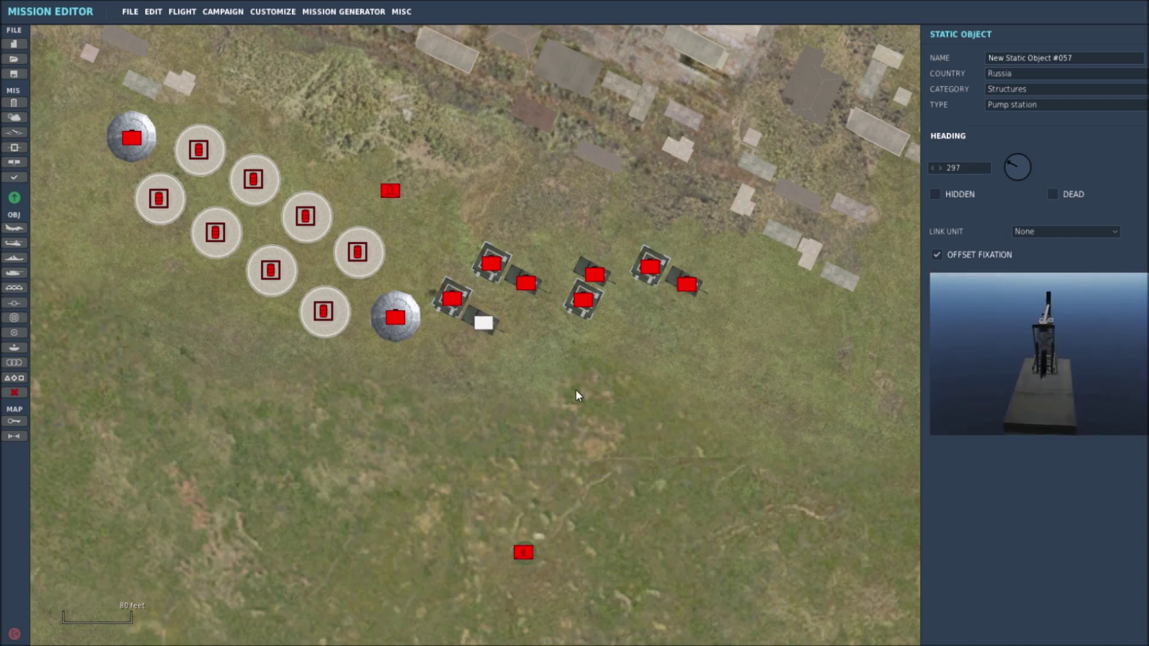
# Inspect the group details of the lead vehicle in the column along the road at the red target base
pyautogui.scroll(-5, 576, 389)
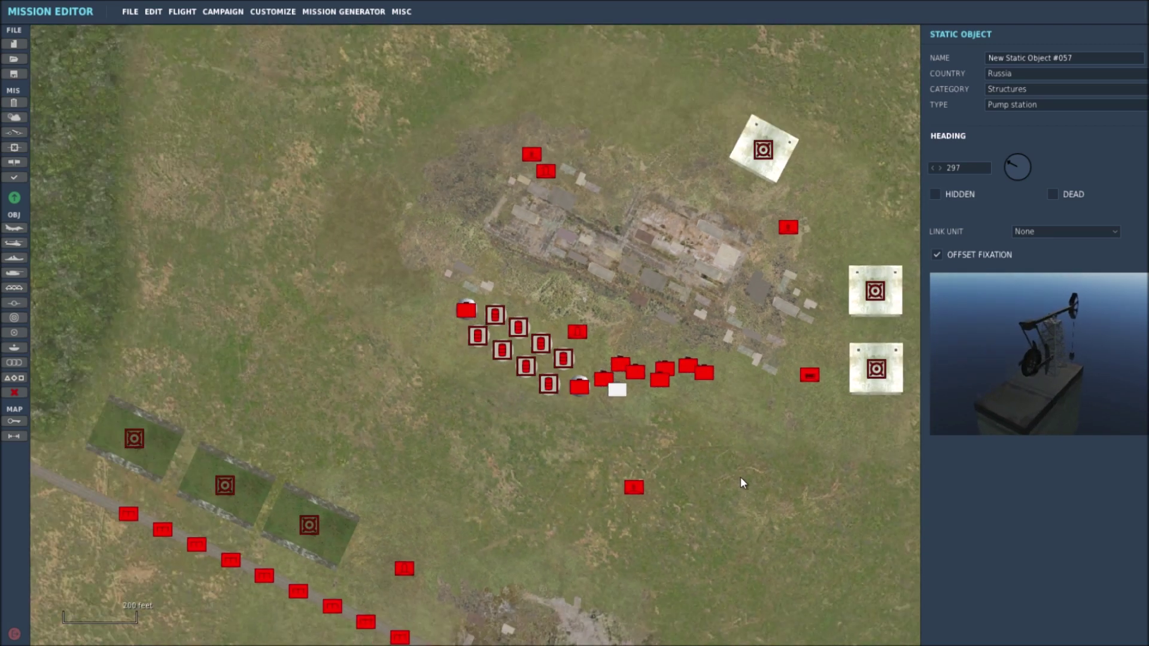
pyautogui.scroll(-4, 741, 477)
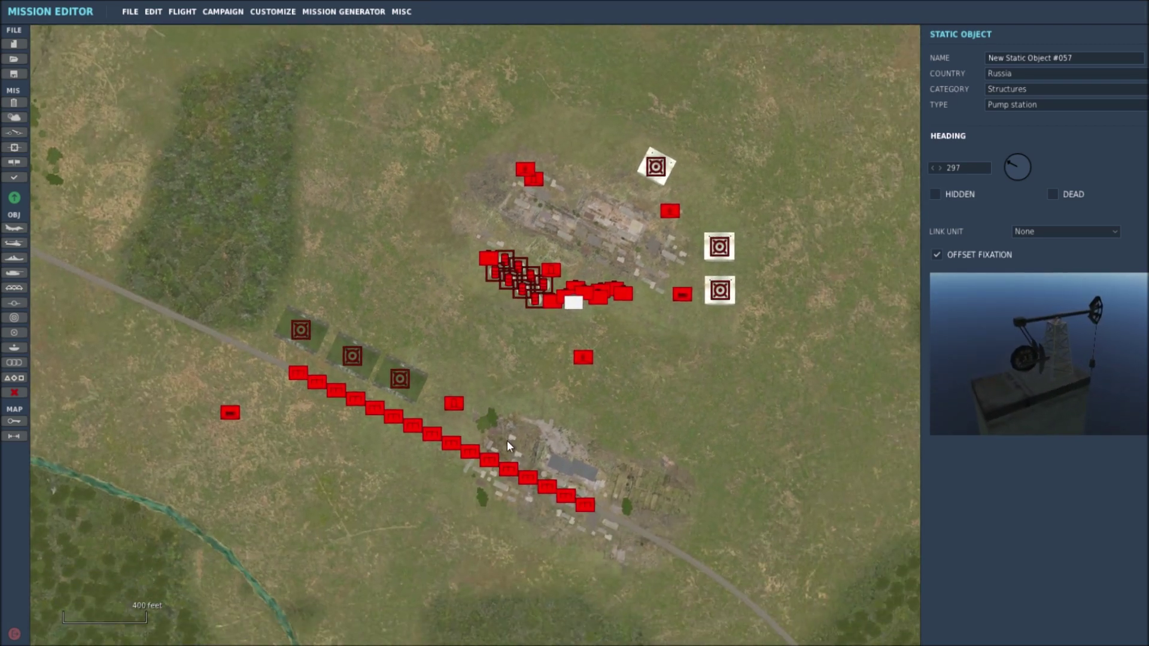
pyautogui.click(298, 374)
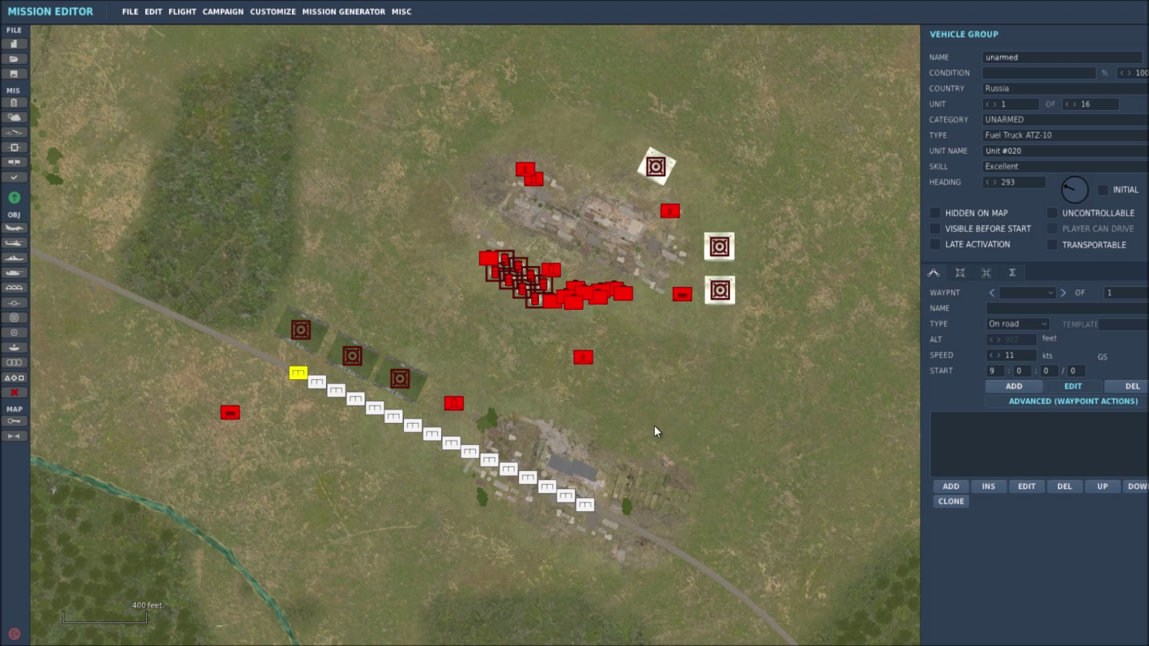
# Examine the threat rings around the red target base and its position relative to Gelendzhik and Novorossiysk
pyautogui.moveTo(688, 422); pyautogui.dragTo(701, 399)
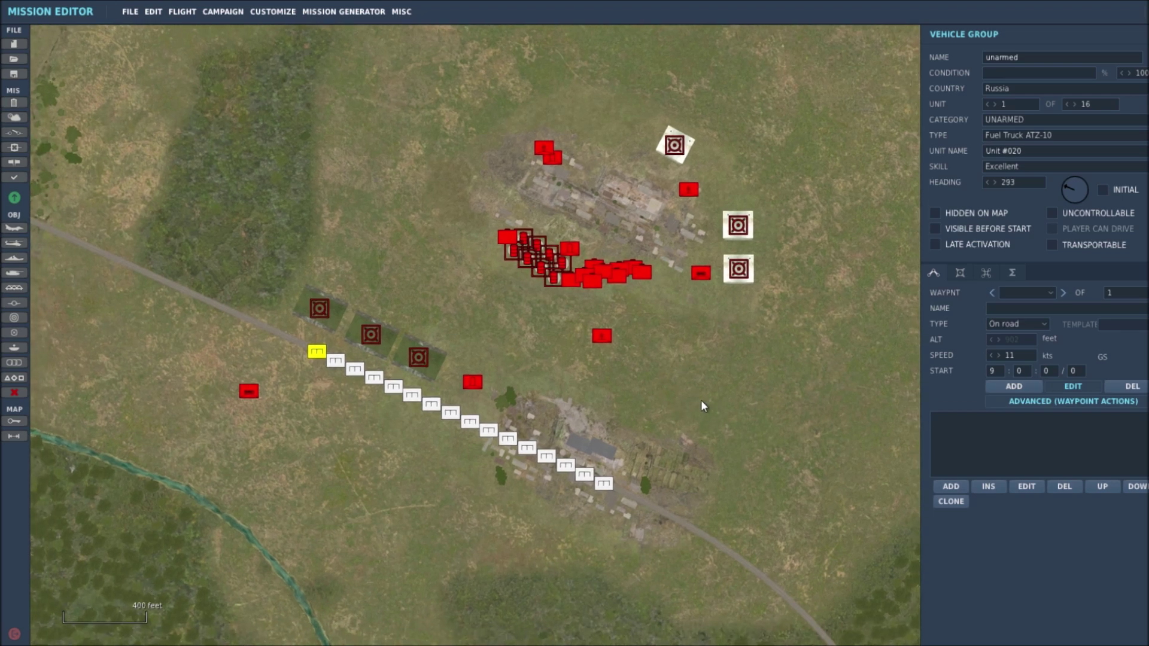
pyautogui.scroll(-4, 701, 400)
pyautogui.scroll(-7, 799, 438)
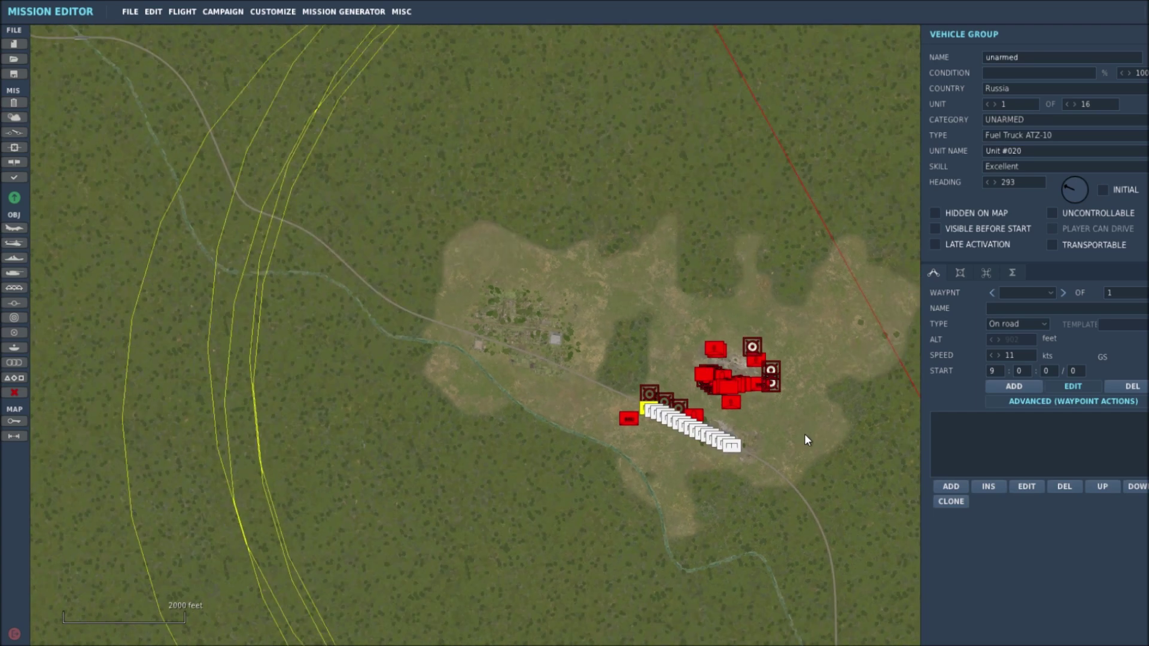
pyautogui.moveTo(821, 436); pyautogui.dragTo(593, 428)
pyautogui.scroll(-2, 568, 436)
pyautogui.scroll(-2, 569, 432)
pyautogui.scroll(-4, 523, 445)
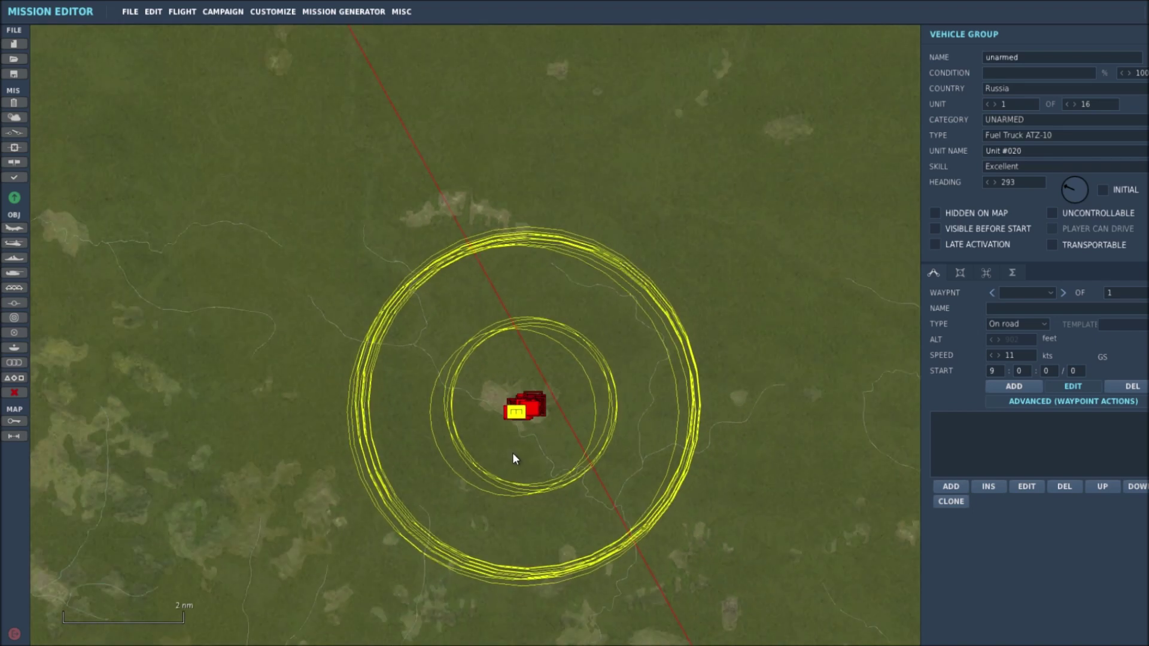
pyautogui.scroll(-1, 514, 459)
pyautogui.scroll(-3, 706, 476)
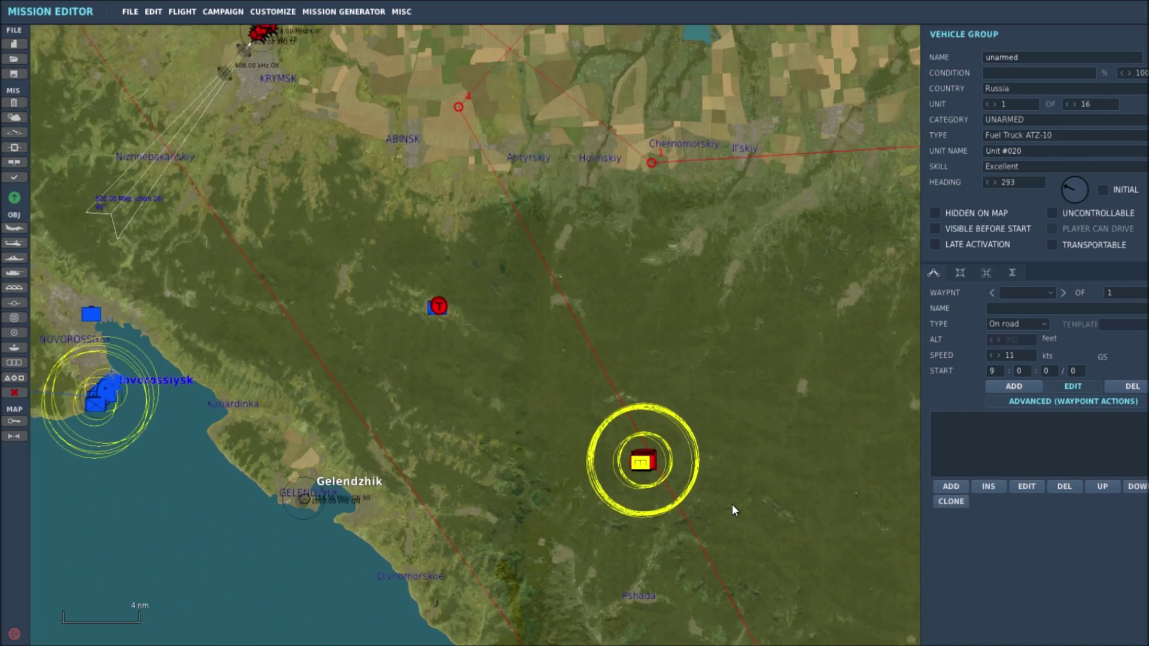
# Survey the wider map from the red target base northward past Krymsk to Slavyansk-na-Kubani
pyautogui.moveTo(732, 504); pyautogui.dragTo(712, 371)
pyautogui.scroll(-2, 359, 473)
pyautogui.scroll(-2, 281, 482)
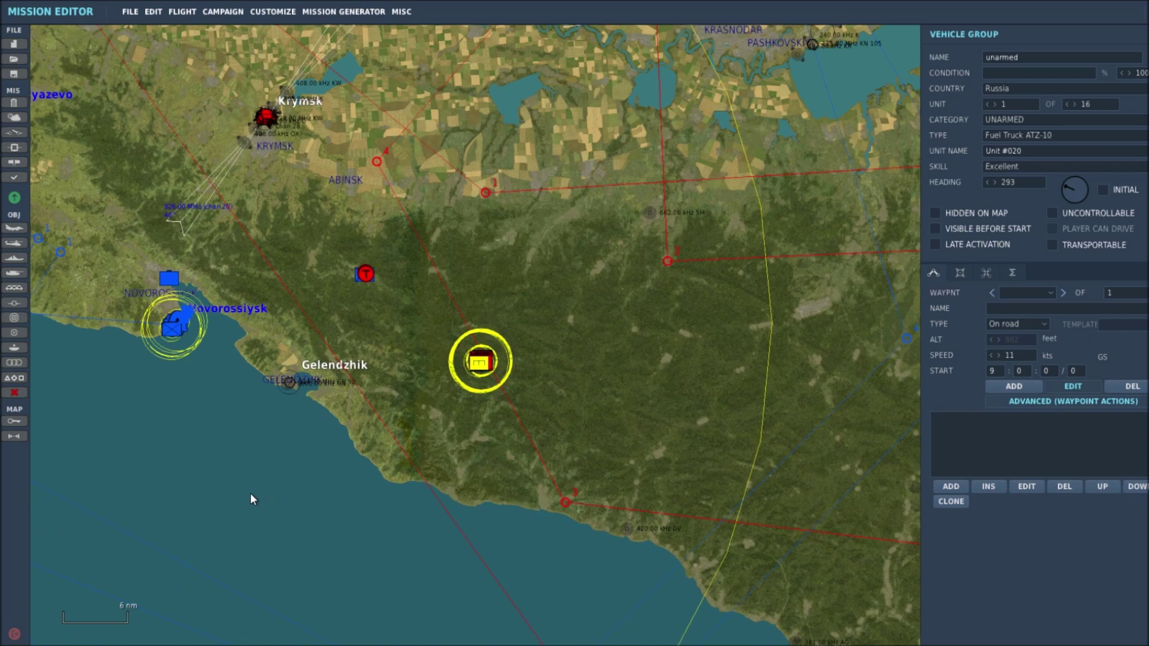
pyautogui.scroll(-2, 229, 496)
pyautogui.moveTo(231, 494); pyautogui.dragTo(327, 480)
pyautogui.moveTo(262, 267); pyautogui.dragTo(254, 439)
pyautogui.moveTo(314, 302); pyautogui.dragTo(329, 360)
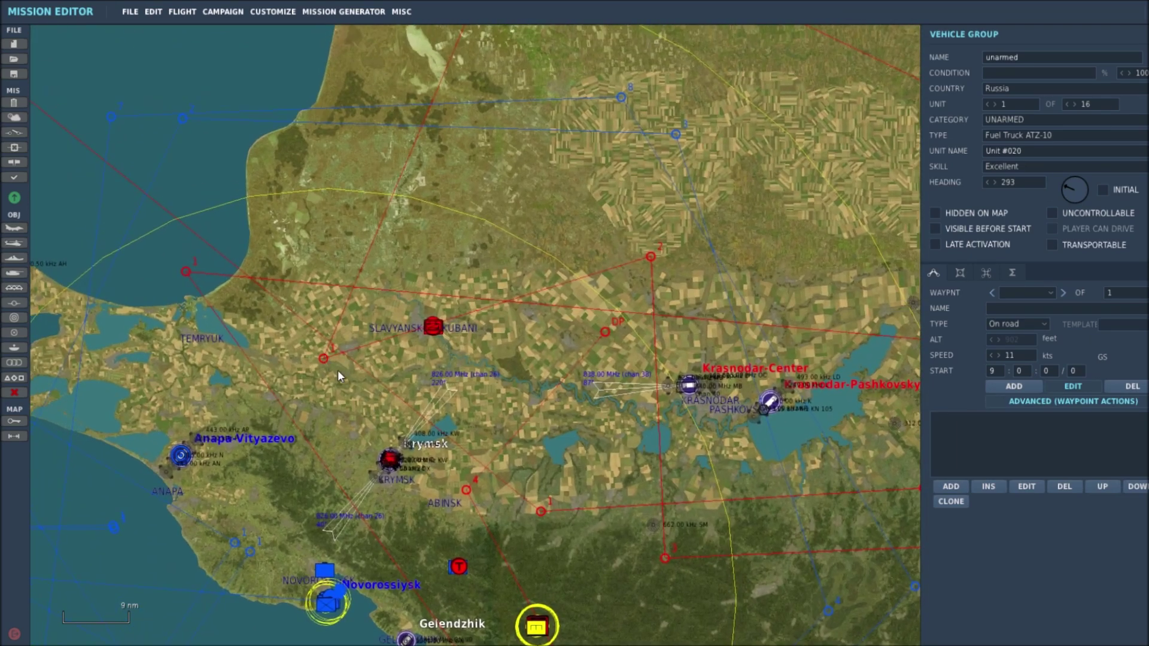
# Examine the layout of the red site at the river bridge between Slavyansk-na-Kubani and Krizhanovskiy
pyautogui.scroll(6, 430, 321)
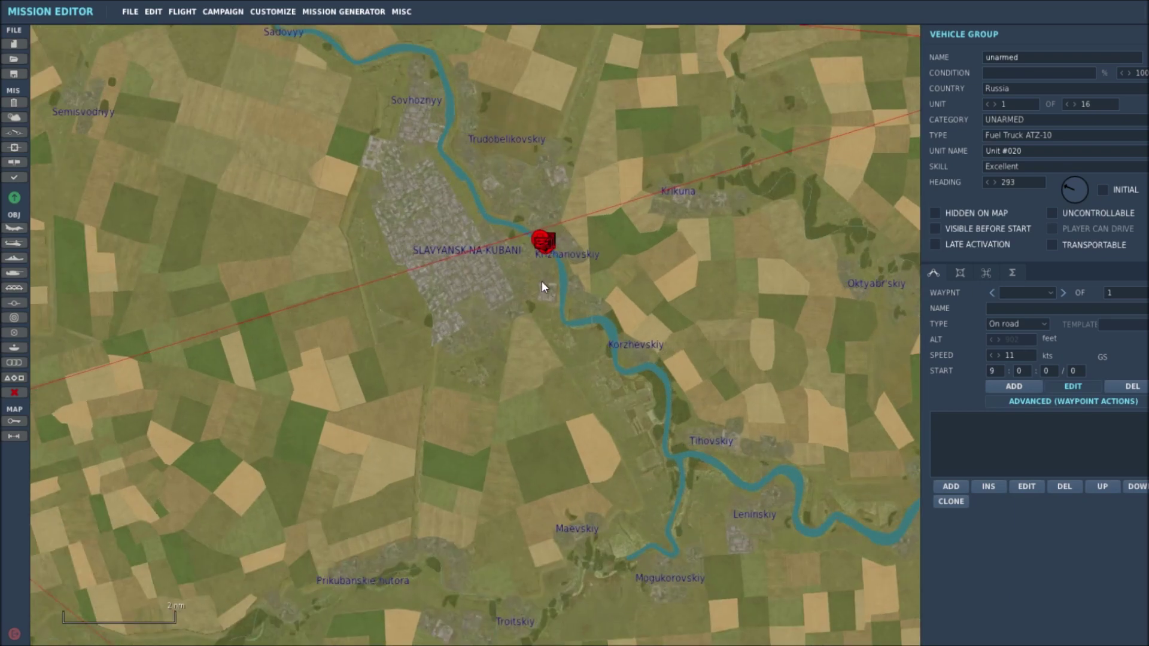
pyautogui.moveTo(547, 293); pyautogui.dragTo(372, 434)
pyautogui.scroll(6, 429, 411)
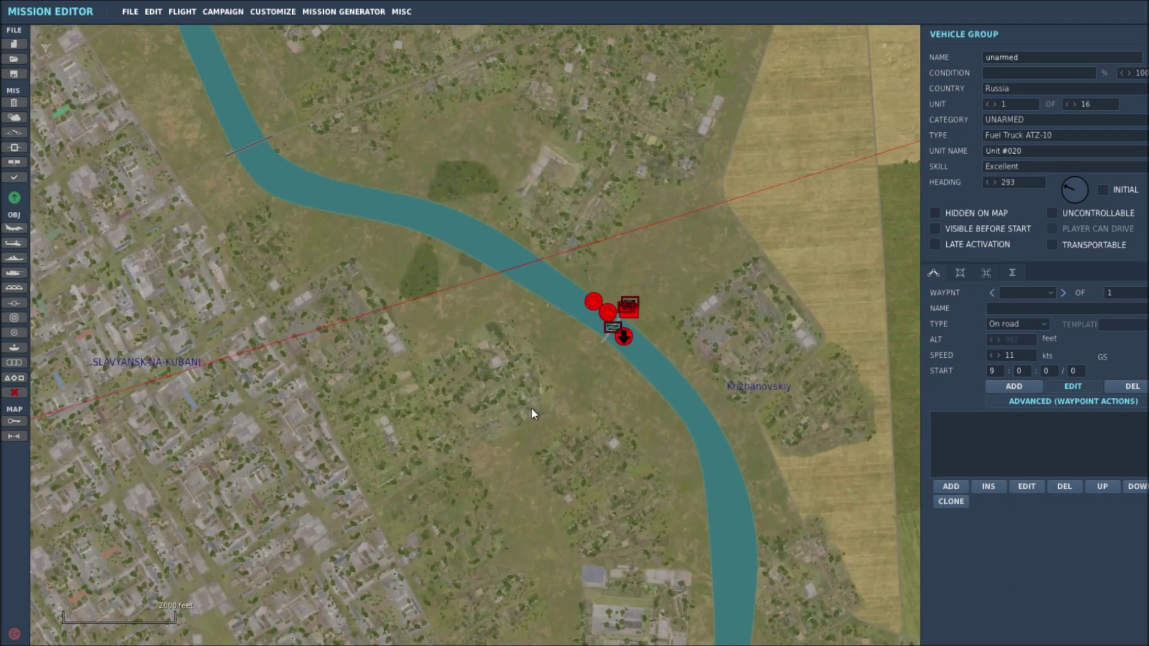
pyautogui.scroll(3, 548, 398)
pyautogui.moveTo(585, 326); pyautogui.dragTo(387, 464)
pyautogui.scroll(2, 383, 452)
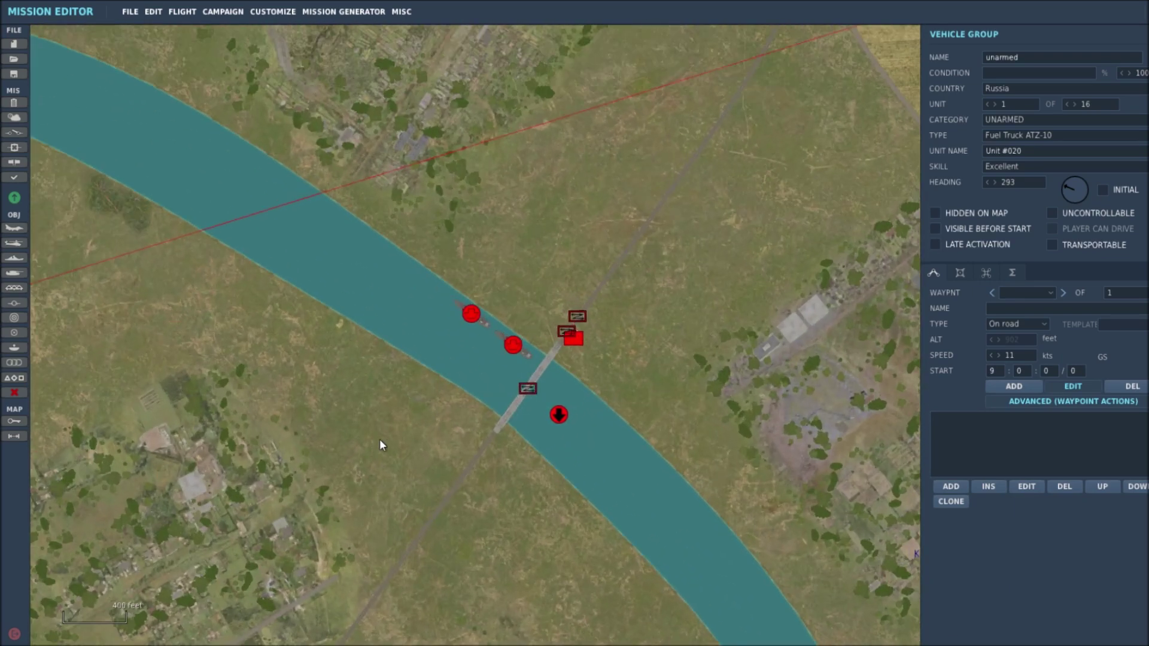
pyautogui.scroll(4, 392, 445)
pyautogui.moveTo(810, 304); pyautogui.dragTo(531, 414)
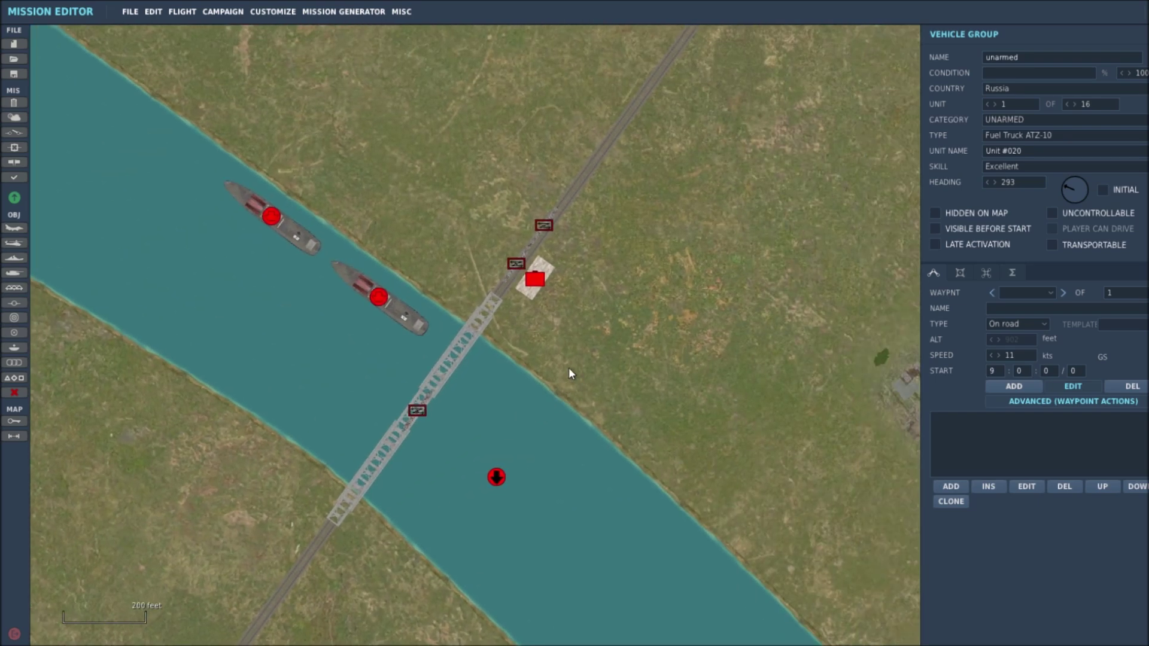
# Inspect the static object details of the upstream cargo ship, the train on the bridge, and the boat downstream
pyautogui.click(274, 218)
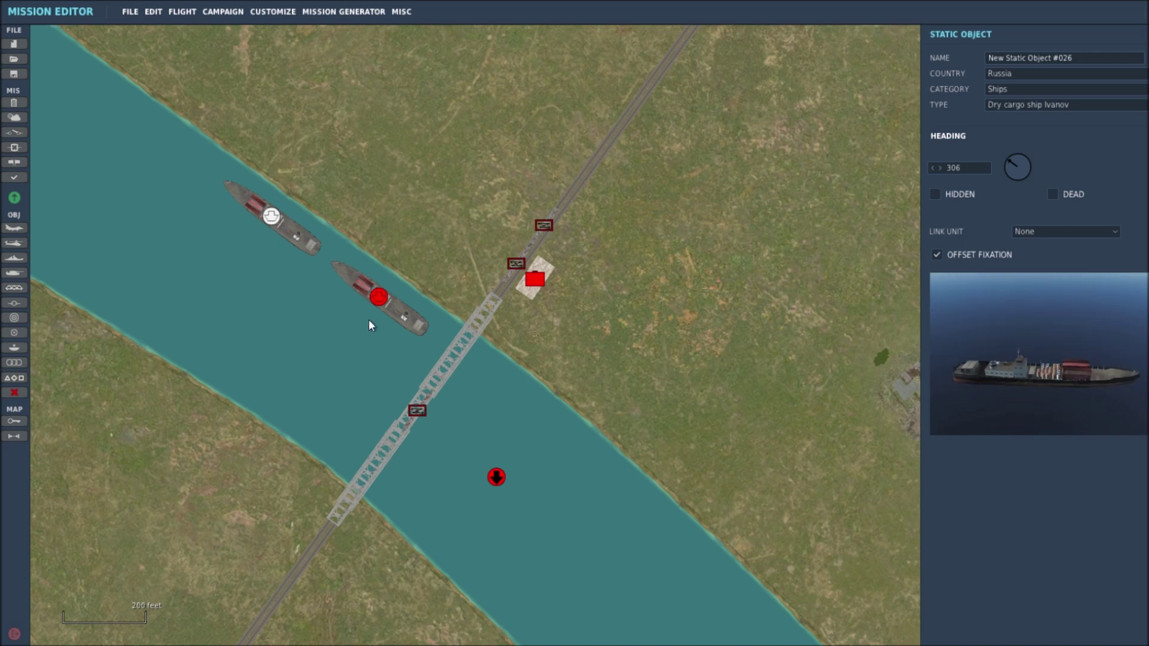
pyautogui.click(418, 409)
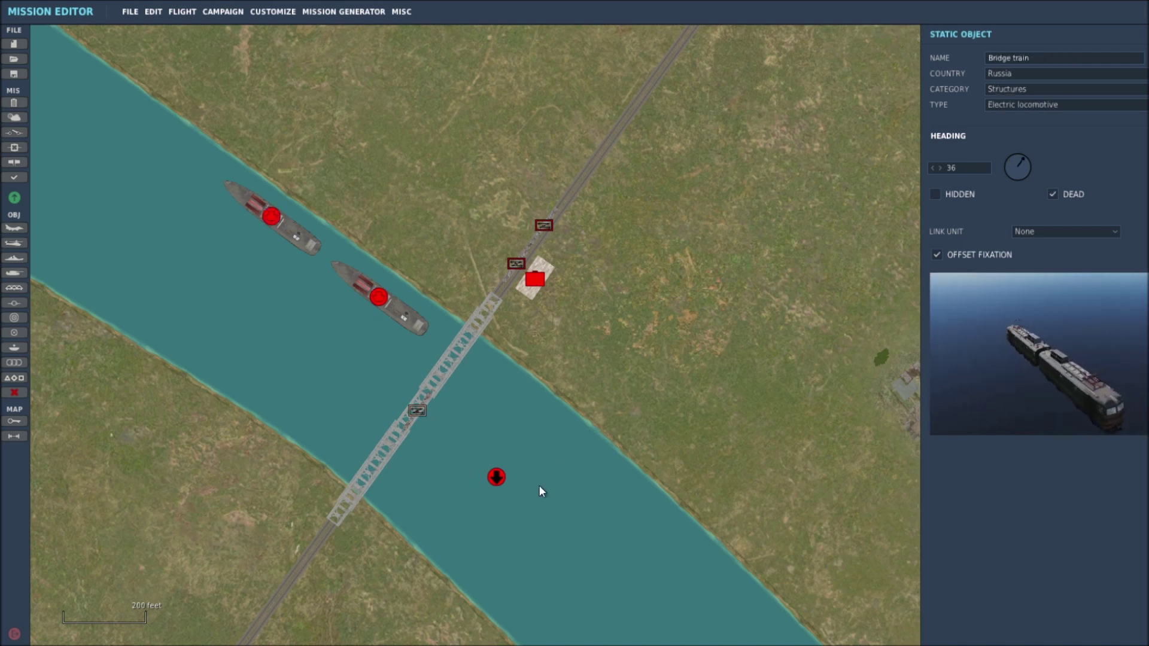
pyautogui.click(497, 477)
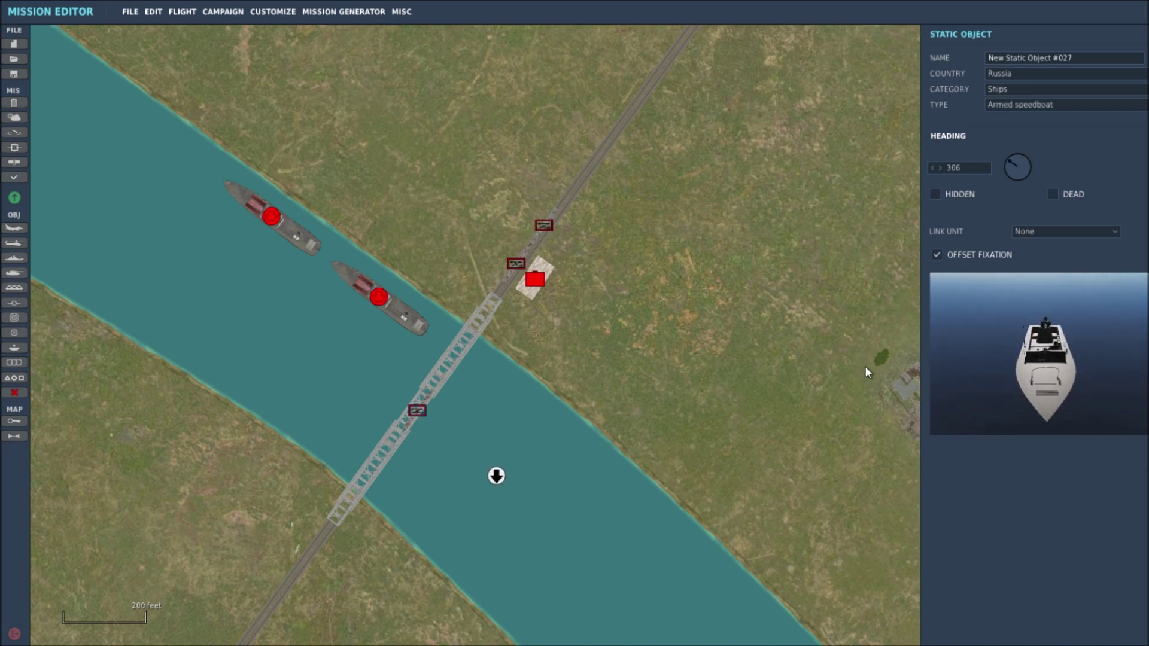
# Inspect the static object details of the building beside the bridge's northeast end and the two train units on the adjacent track
pyautogui.click(535, 280)
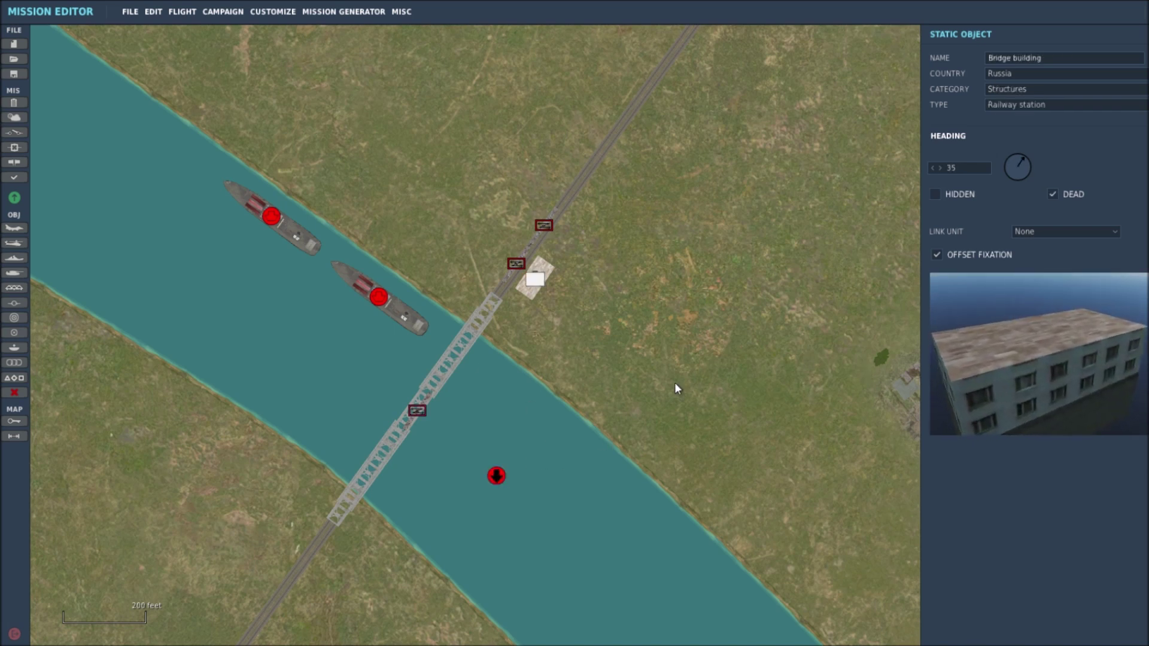
pyautogui.click(516, 264)
pyautogui.click(543, 225)
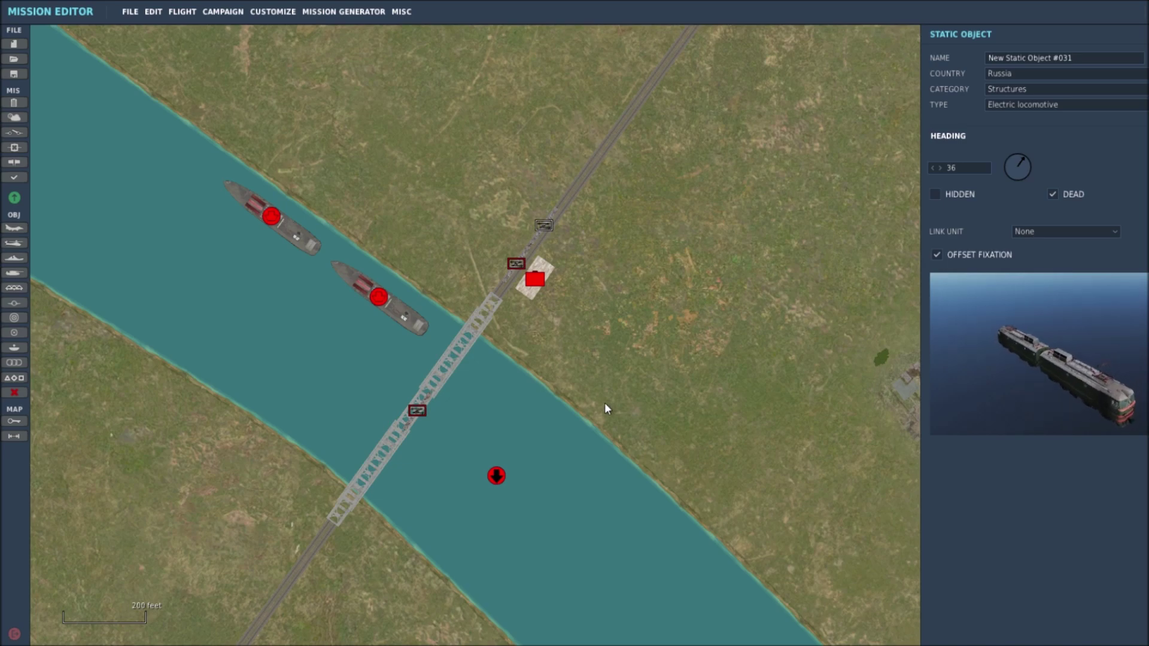
# Examine the bridge site's position relative to Krymsk, Anapa-Vityazevo and the surrounding red flight routes
pyautogui.scroll(-3, 601, 526)
pyautogui.scroll(-8, 666, 574)
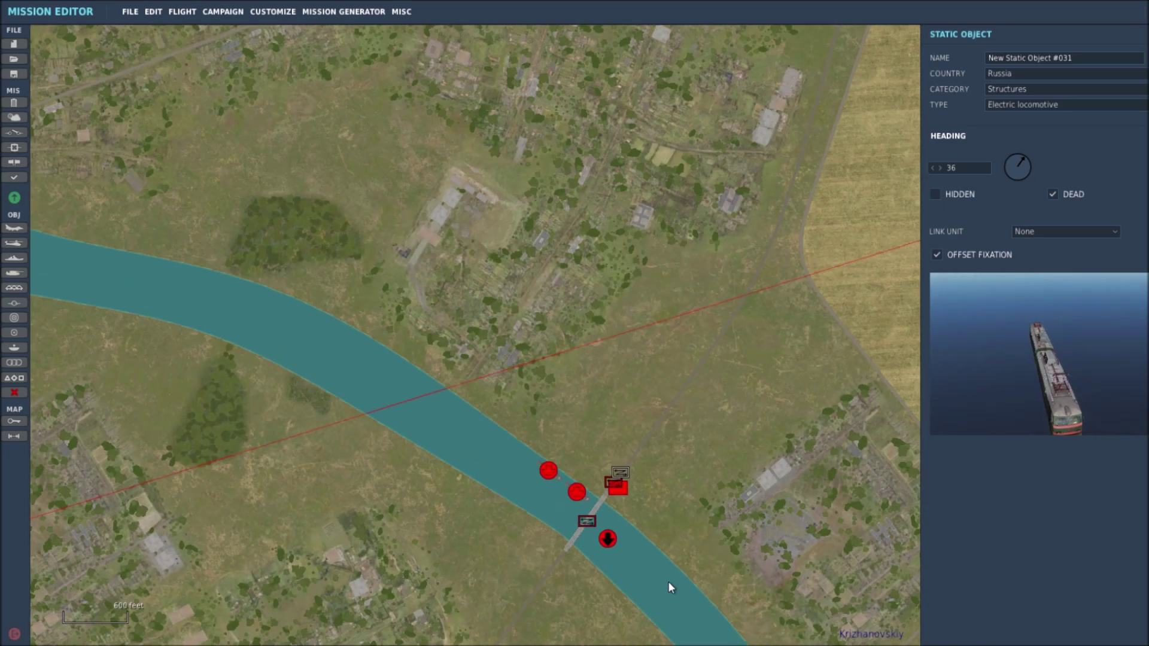
pyautogui.scroll(-4, 573, 450)
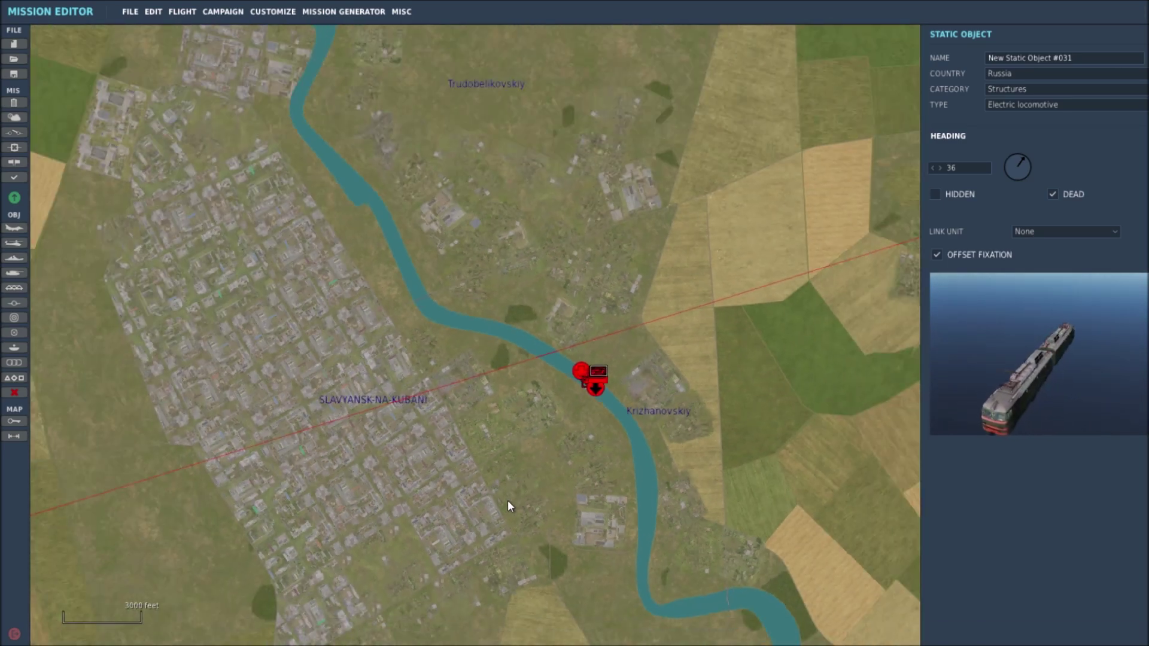
pyautogui.scroll(-5, 417, 405)
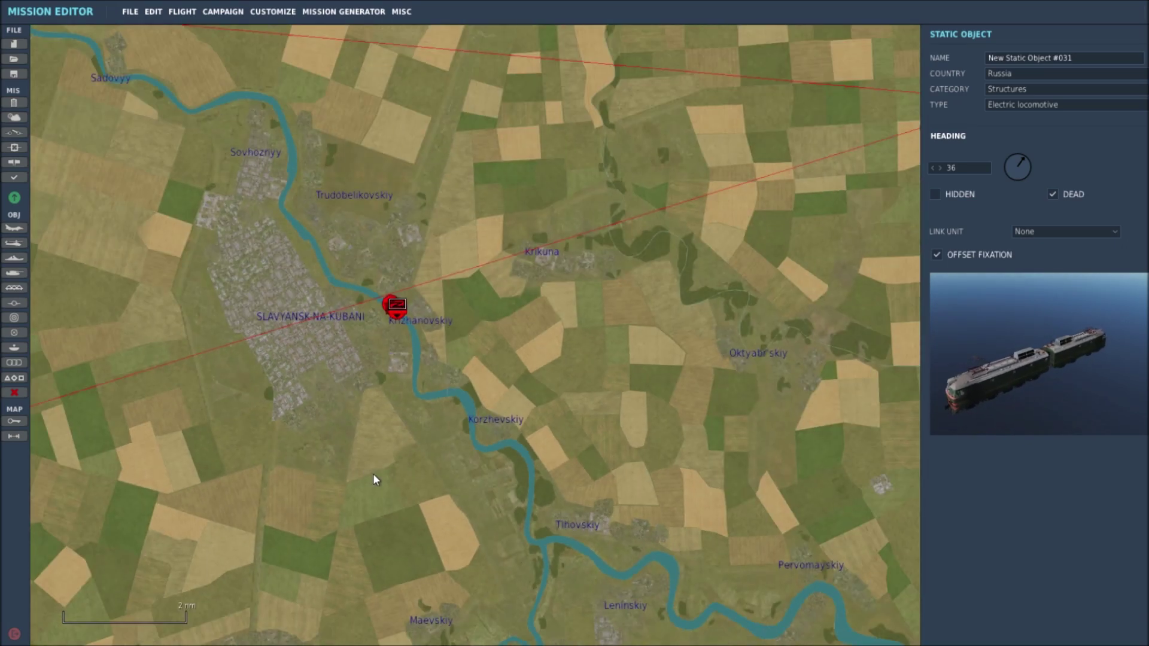
pyautogui.scroll(-5, 569, 395)
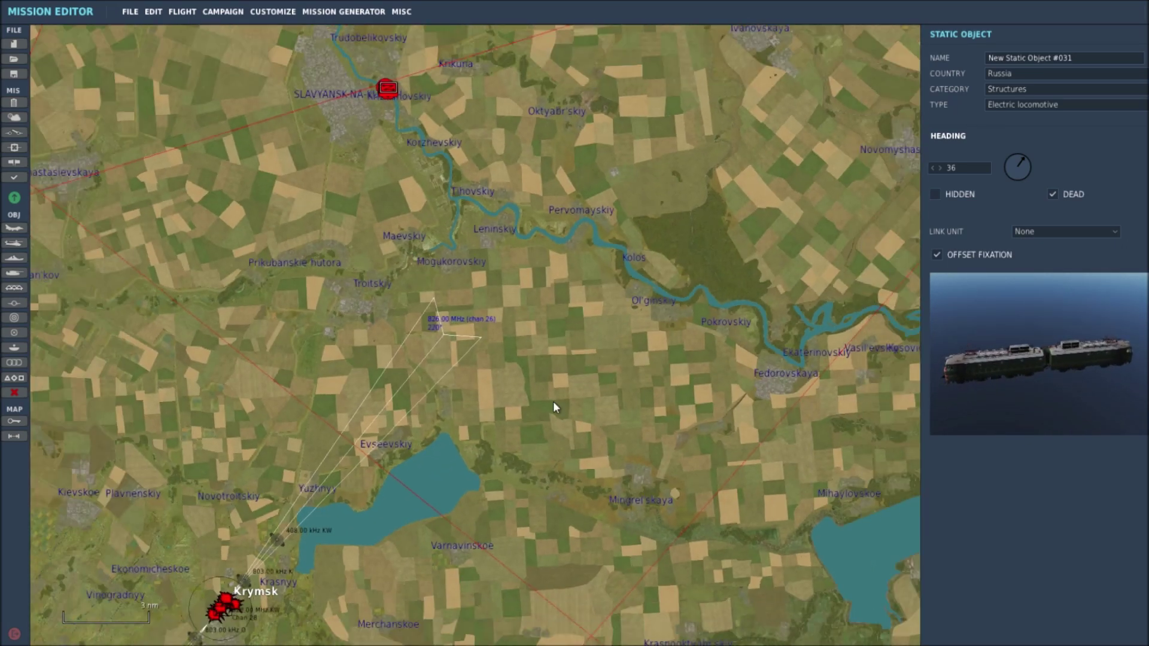
pyautogui.scroll(-3, 558, 433)
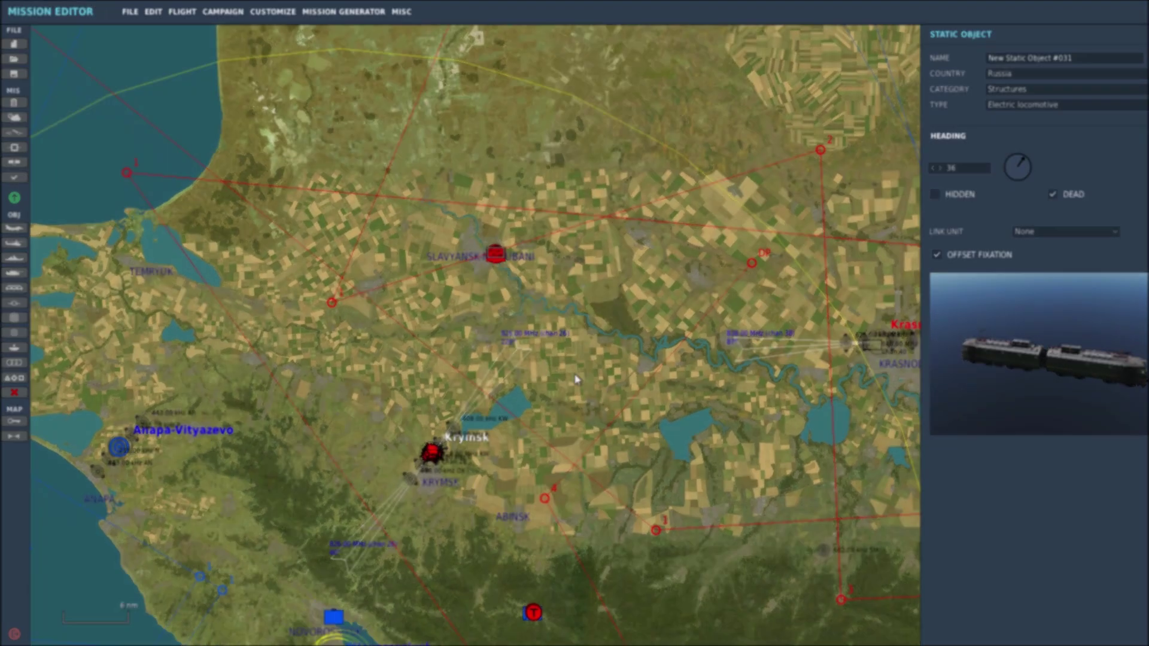